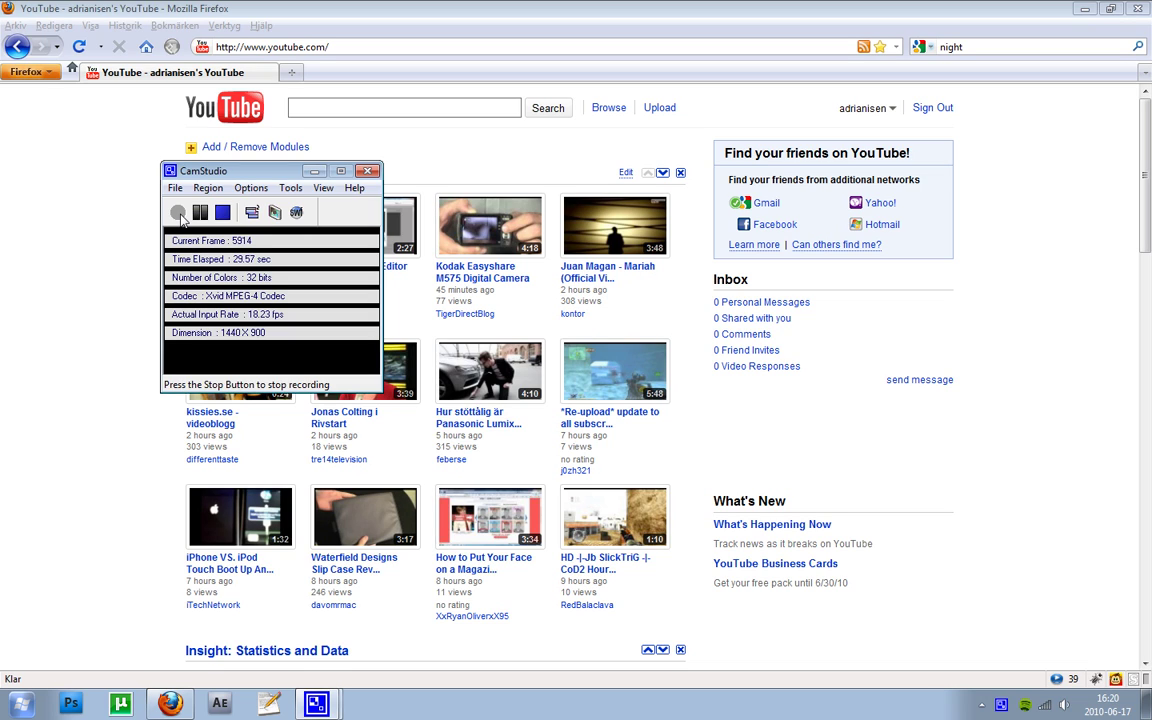
Minimize CamStudio and open the YouTube username dropdown at top right.
left_click(314, 172)
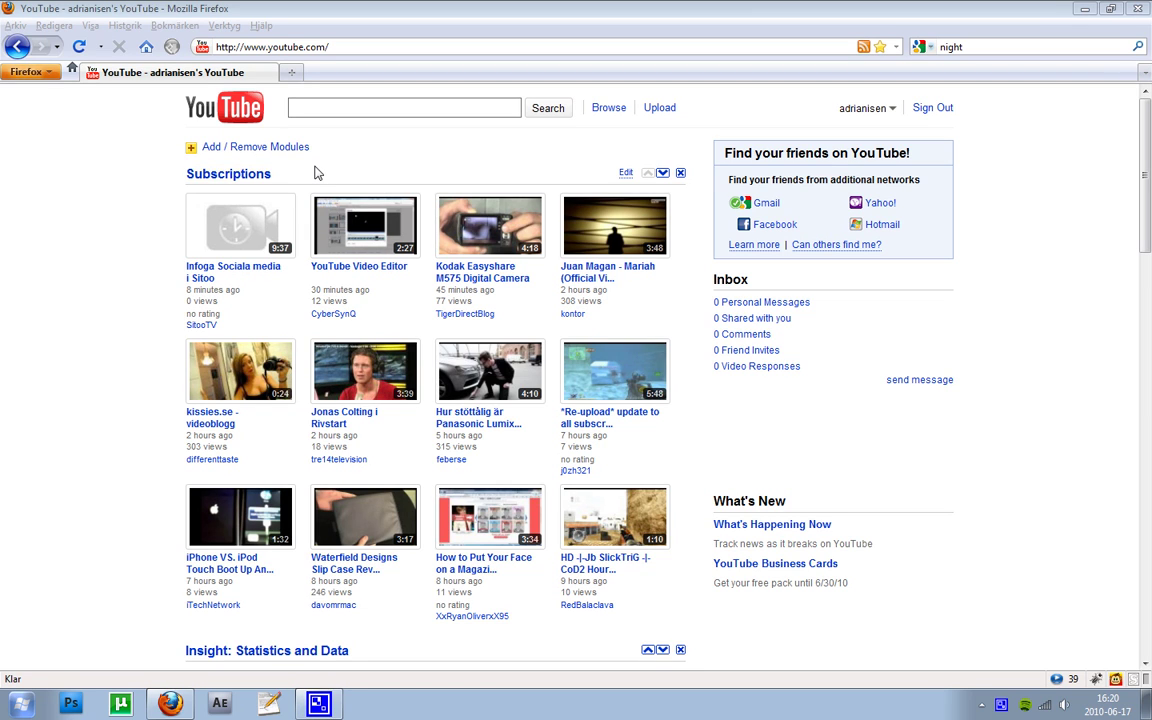
left_click(855, 117)
Open My Channel and scroll through its video player, comments, profile and supporters sections.
left_click(795, 131)
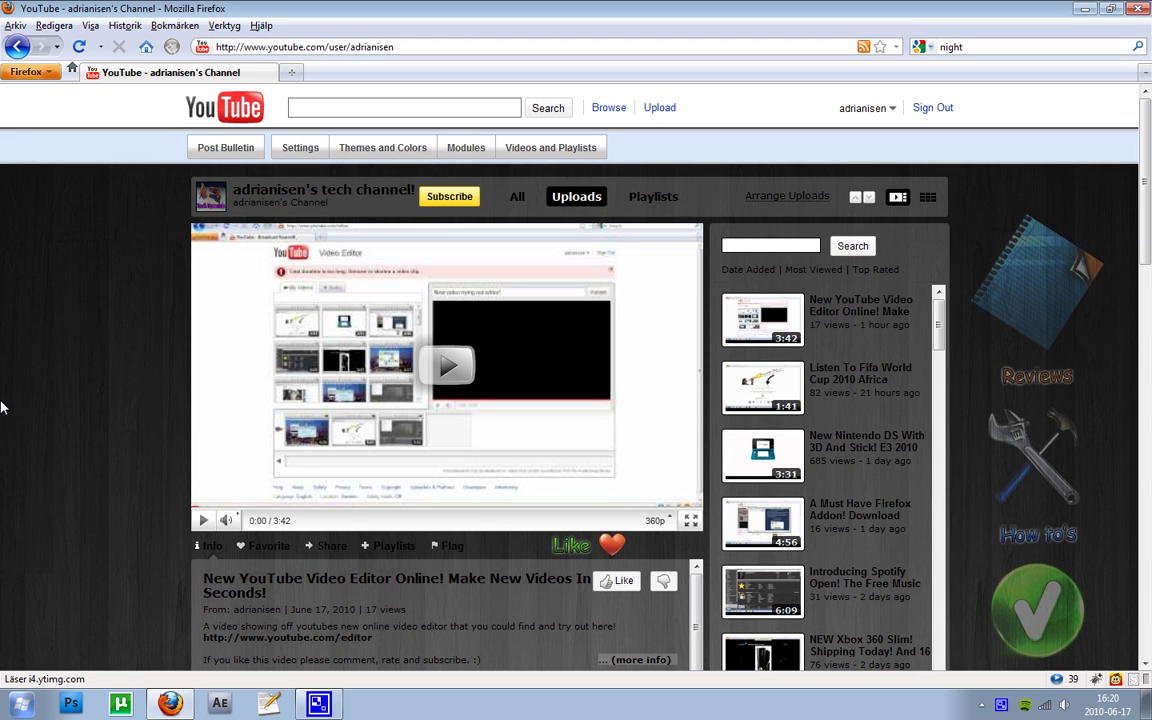
scroll(24, 389, "down", 12)
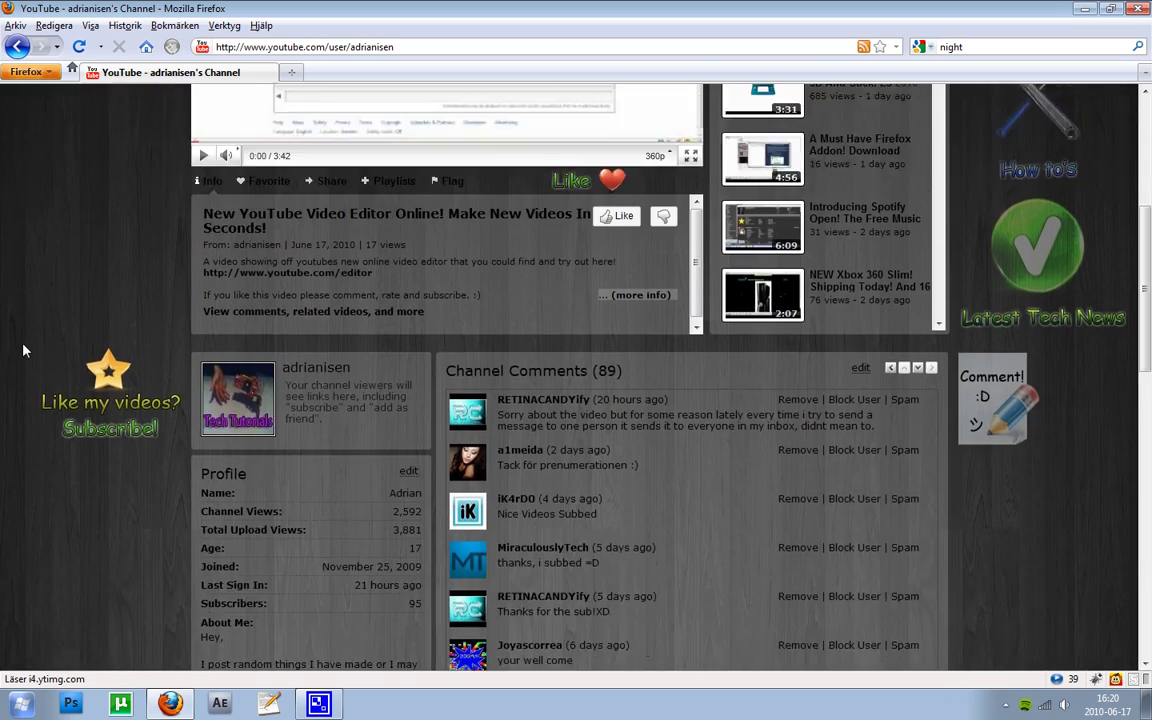
scroll(24, 340, "up", 8)
scroll(25, 340, "up", 5)
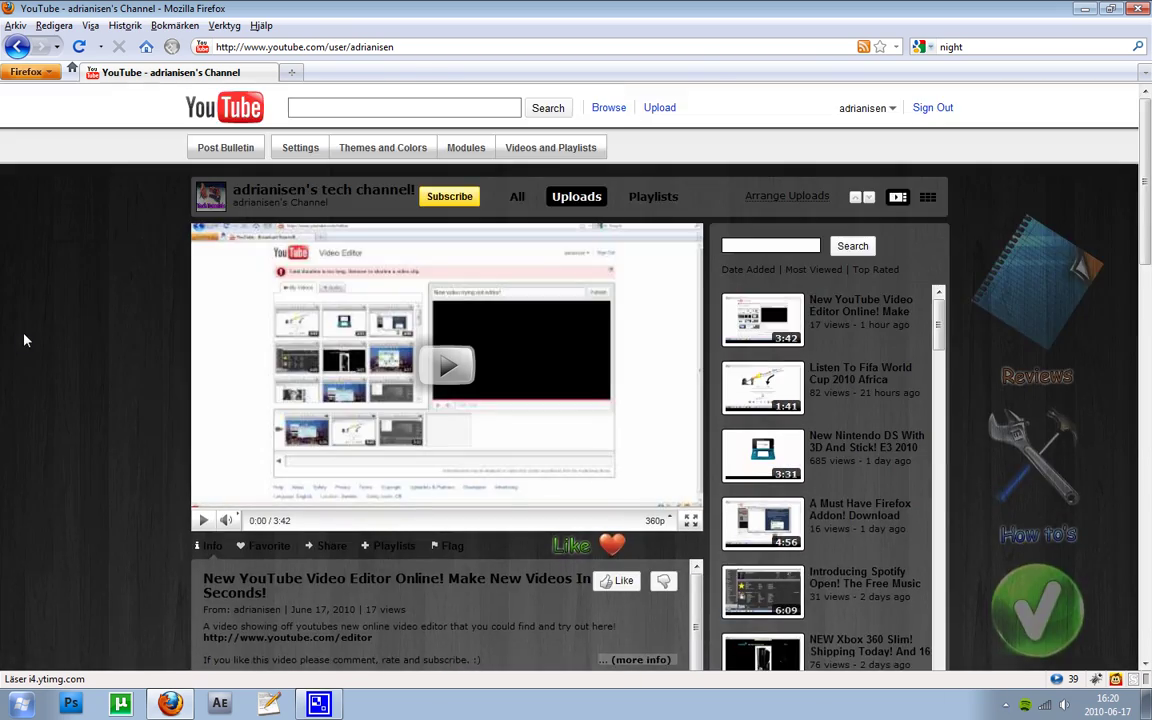
scroll(25, 340, "down", 10)
scroll(25, 340, "down", 6)
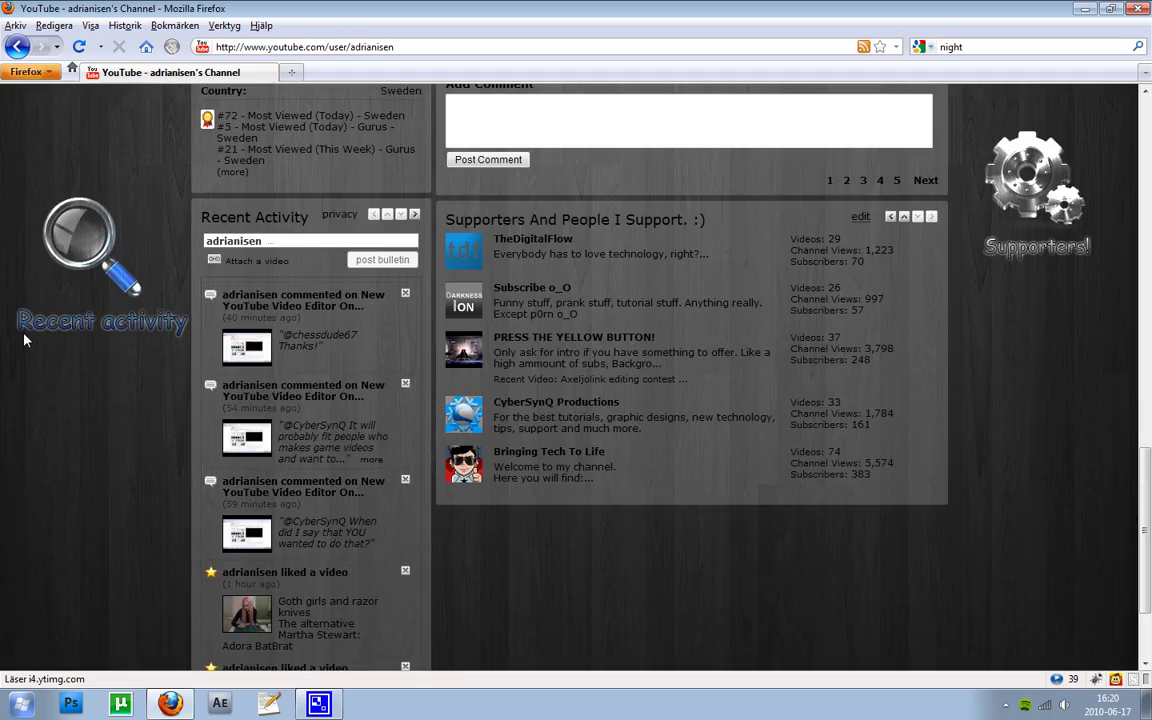
scroll(25, 340, "up", 9)
scroll(25, 340, "up", 10)
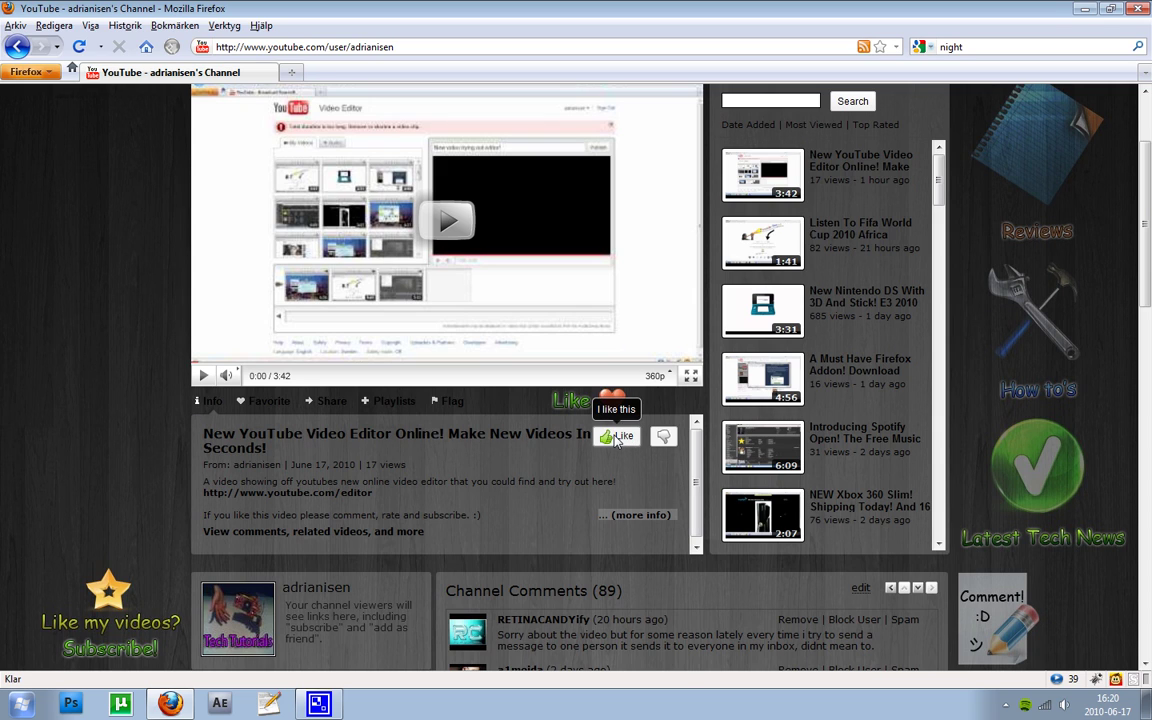
scroll(615, 440, "up", 3)
scroll(938, 212, "down", 6)
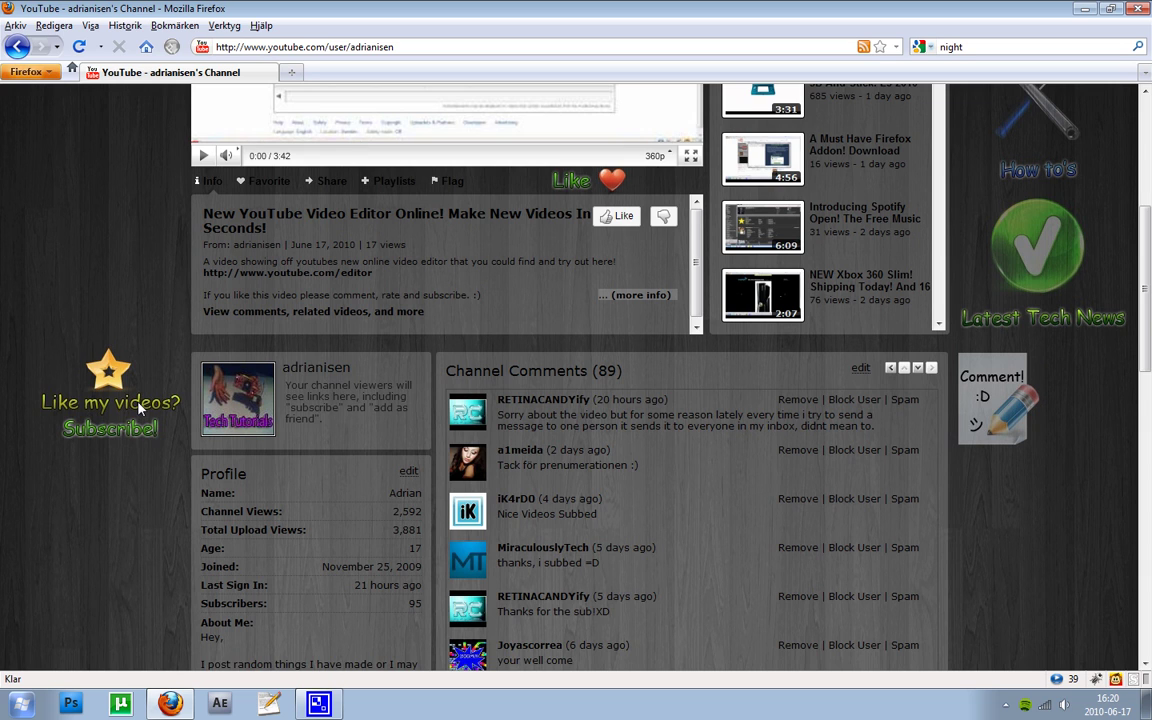
scroll(140, 405, "down", 5)
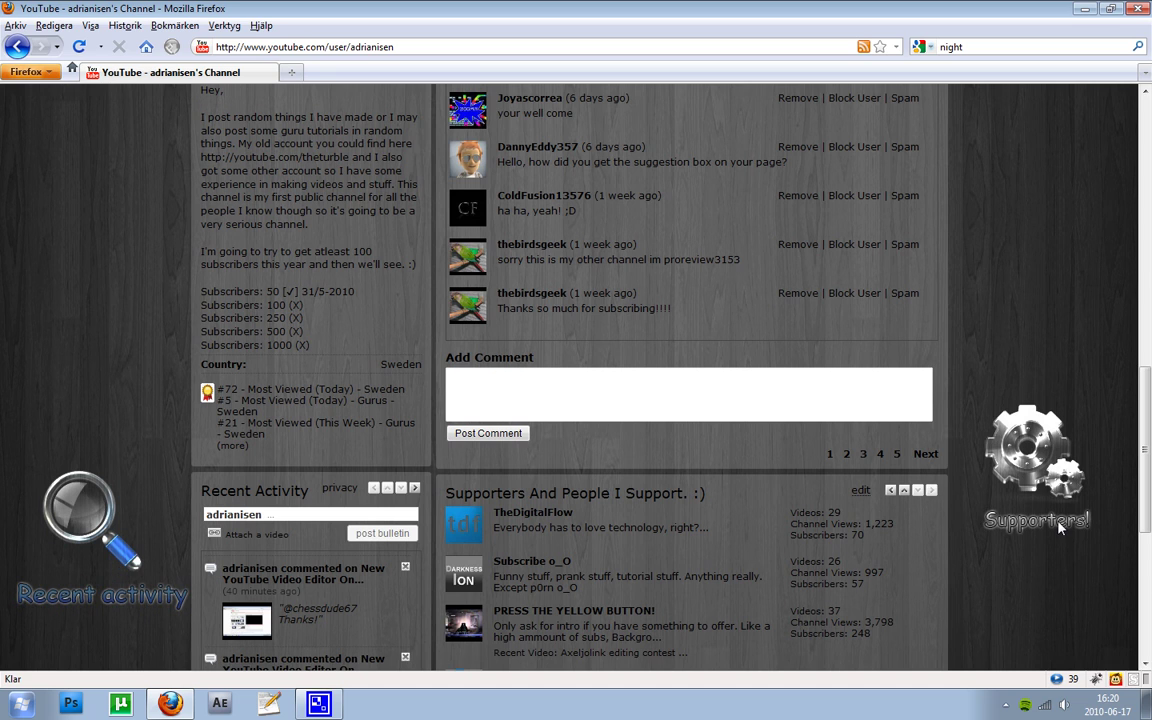
scroll(1050, 515, "down", 3)
scroll(990, 398, "up", 2)
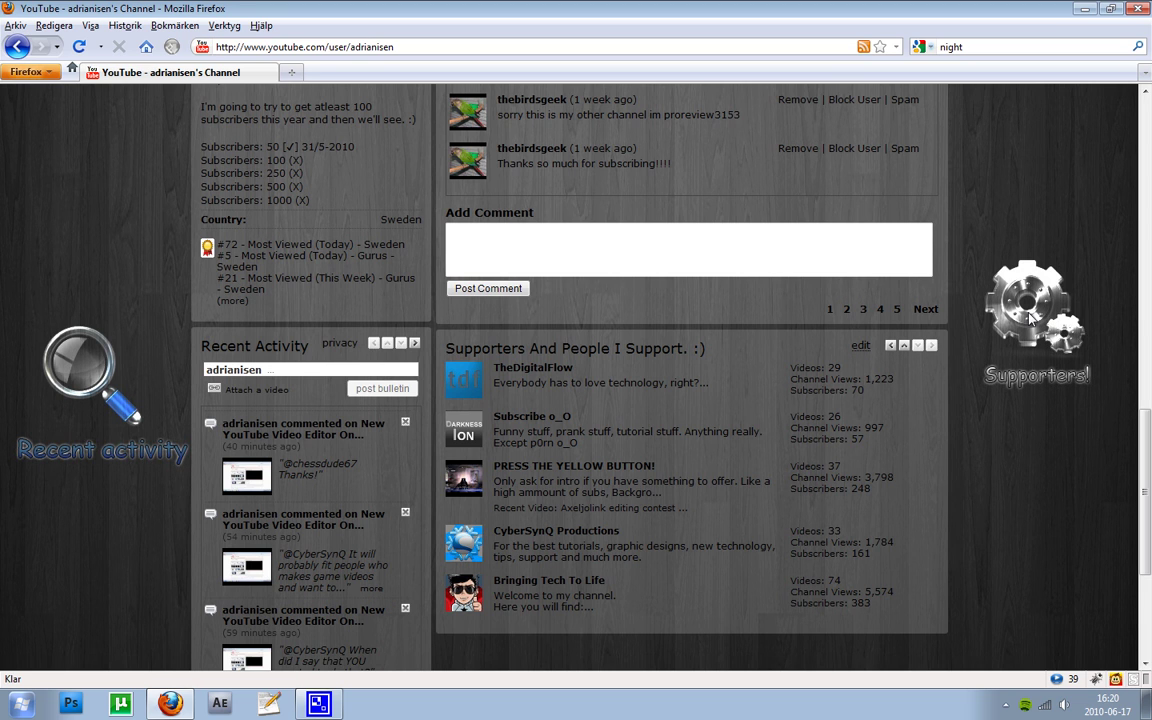
scroll(1030, 318, "up", 15)
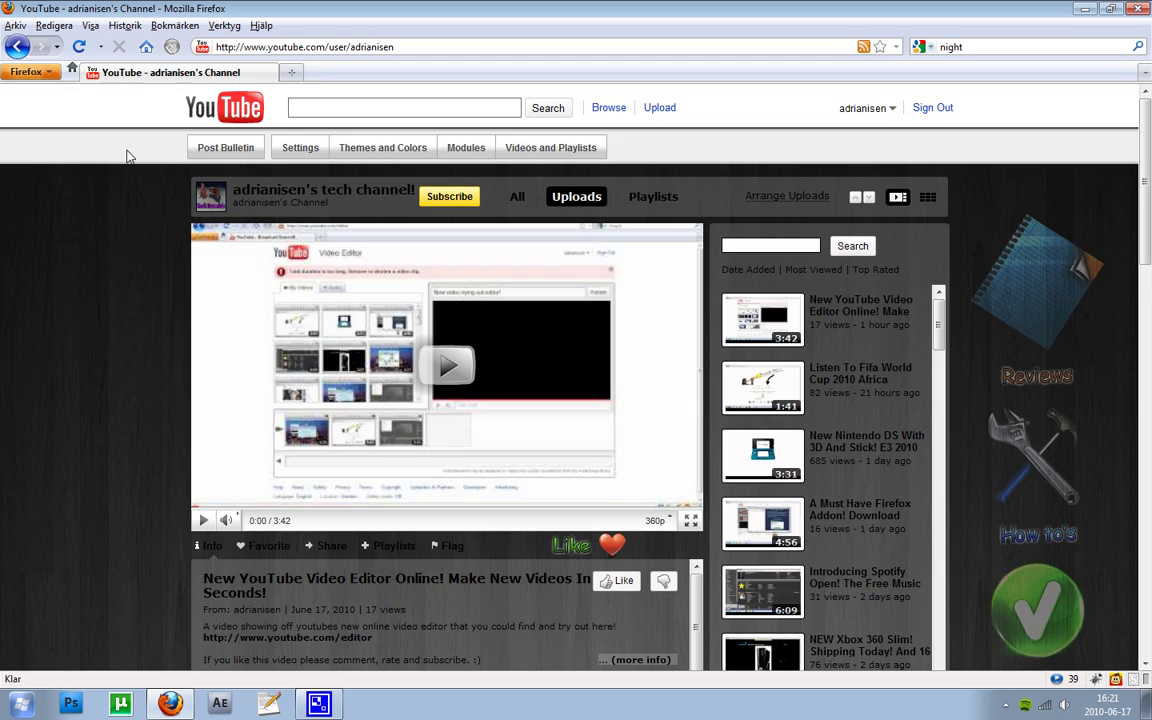
scroll(128, 155, "down", 15)
scroll(131, 154, "up", 10)
scroll(131, 154, "down", 10)
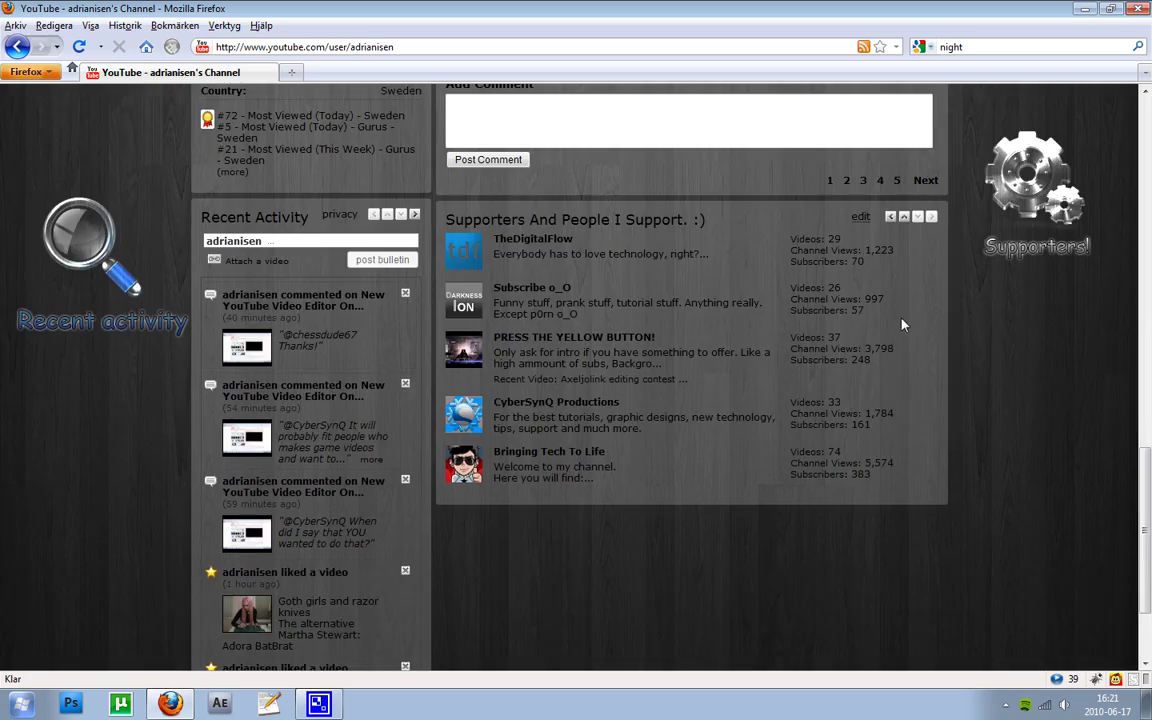
scroll(904, 315, "up", 10)
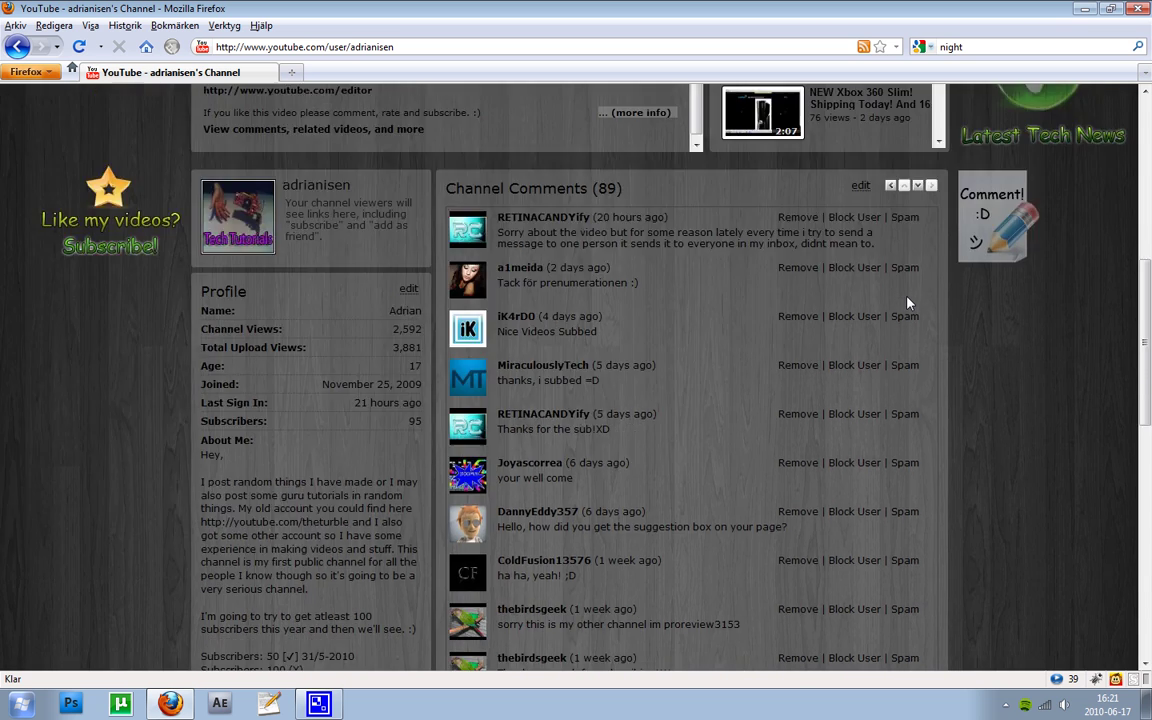
scroll(908, 302, "up", 8)
Sign out, reload the channel page from the address-bar suggestion, and scroll through it.
left_click(933, 108)
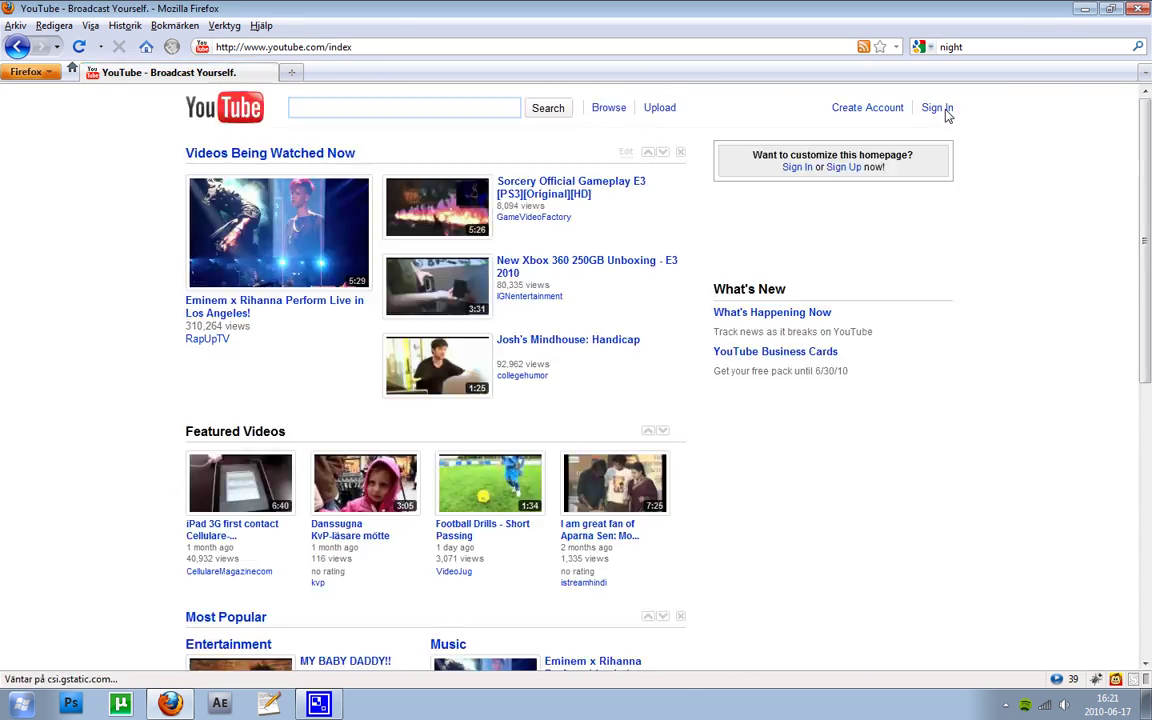
left_click(374, 49)
type("adr")
key("Down")
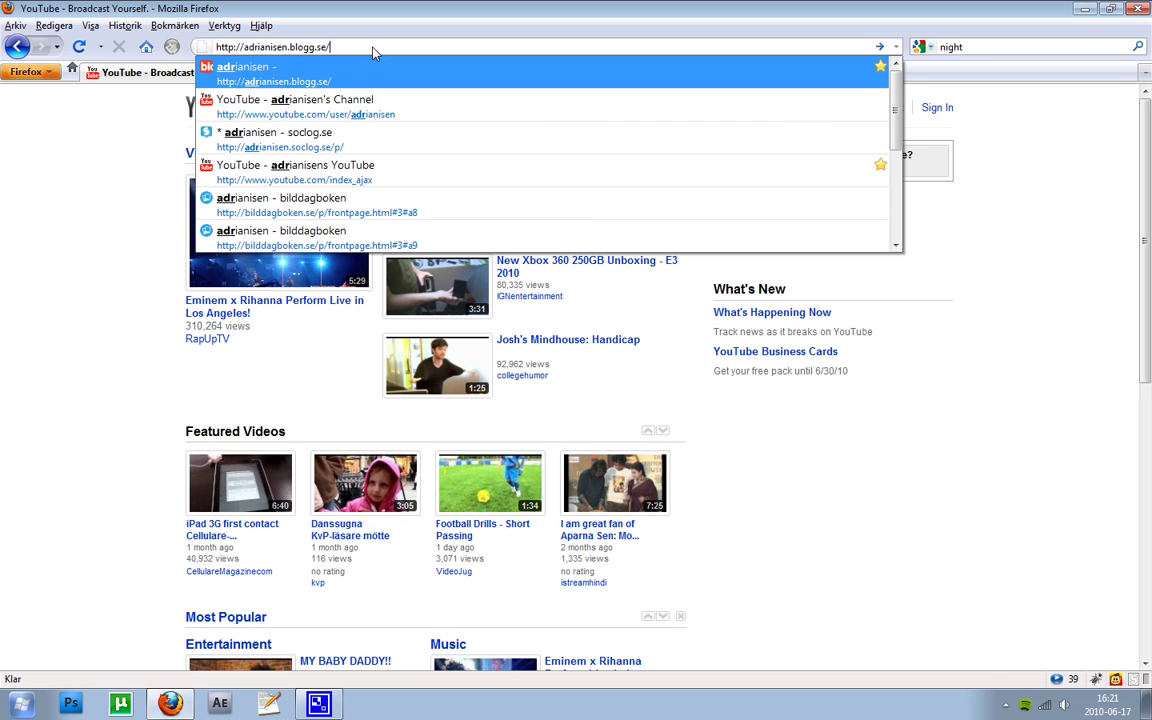
key("Down")
key("Return")
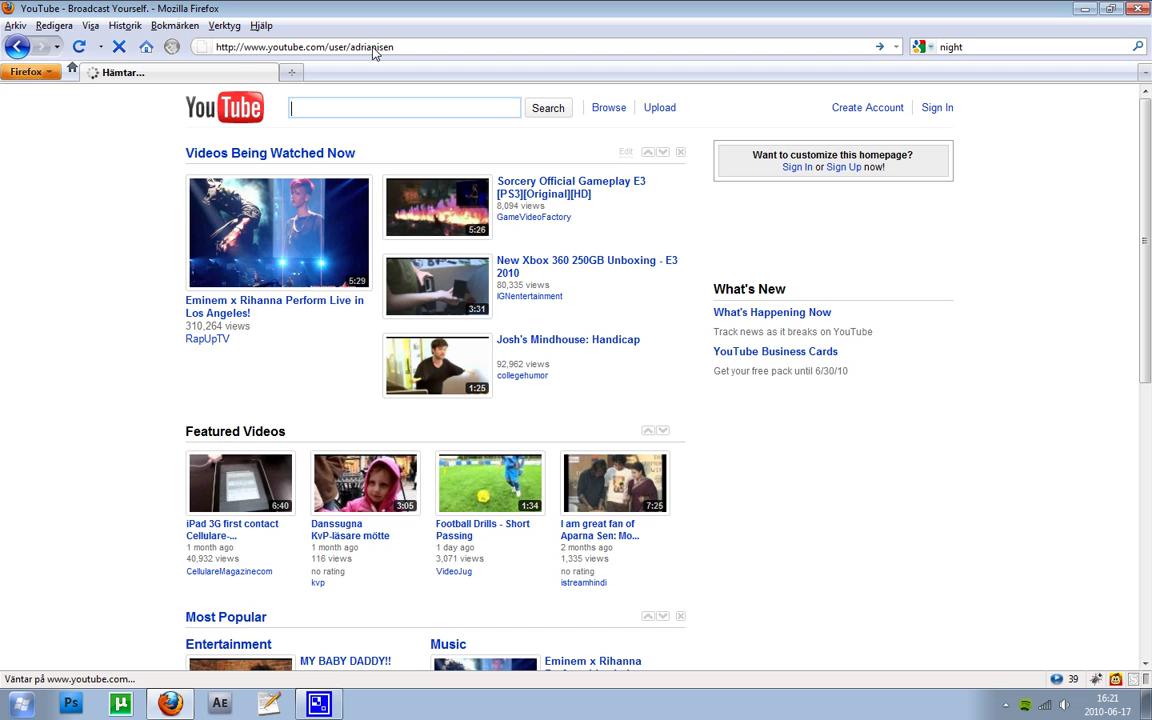
scroll(80, 270, "down", 8)
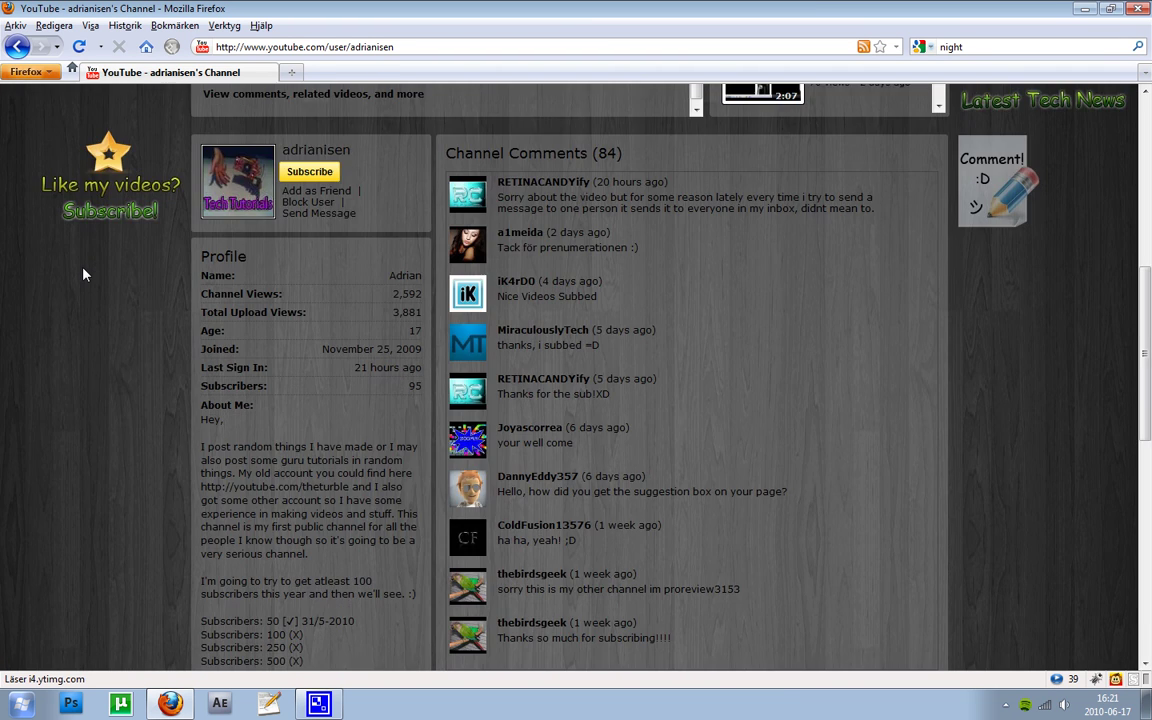
scroll(84, 273, "down", 8)
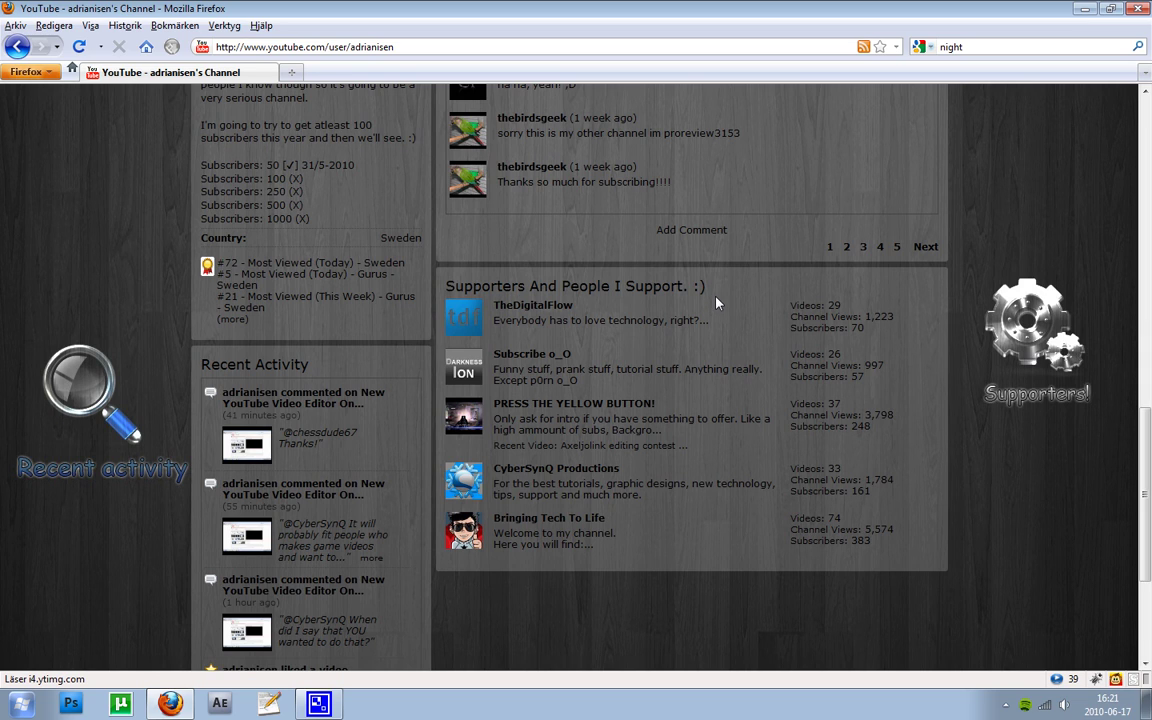
scroll(716, 302, "up", 9)
scroll(67, 414, "up", 5)
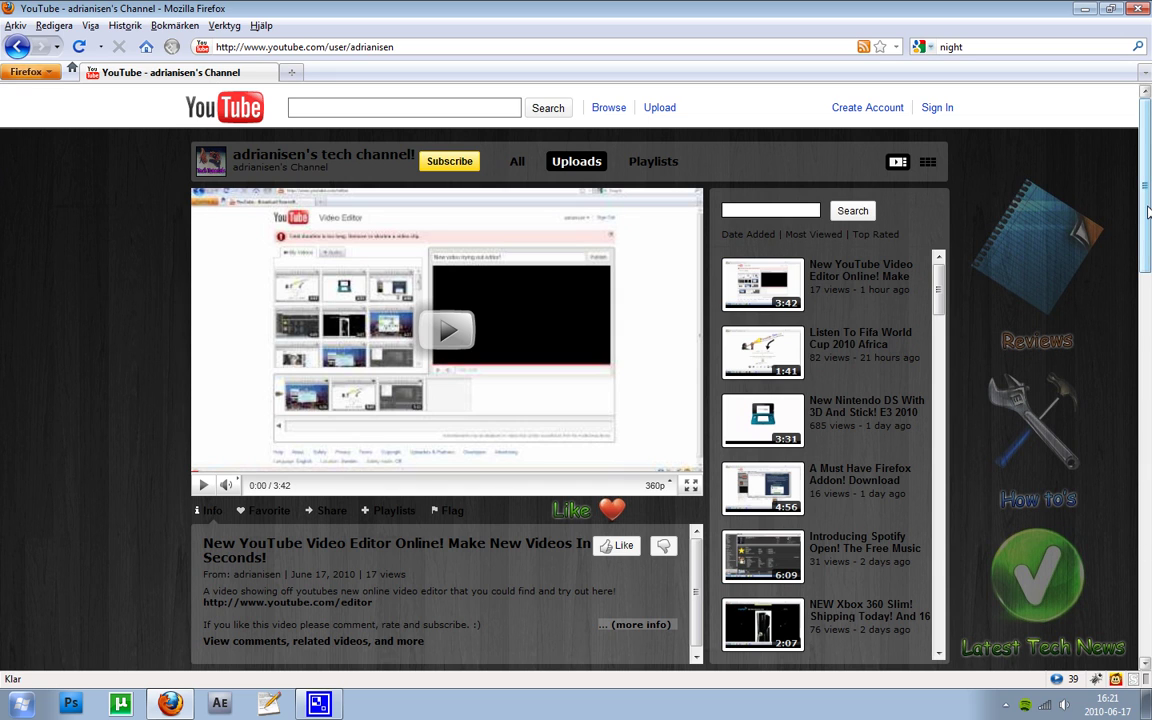
left_click_drag(1148, 210, 1148, 590)
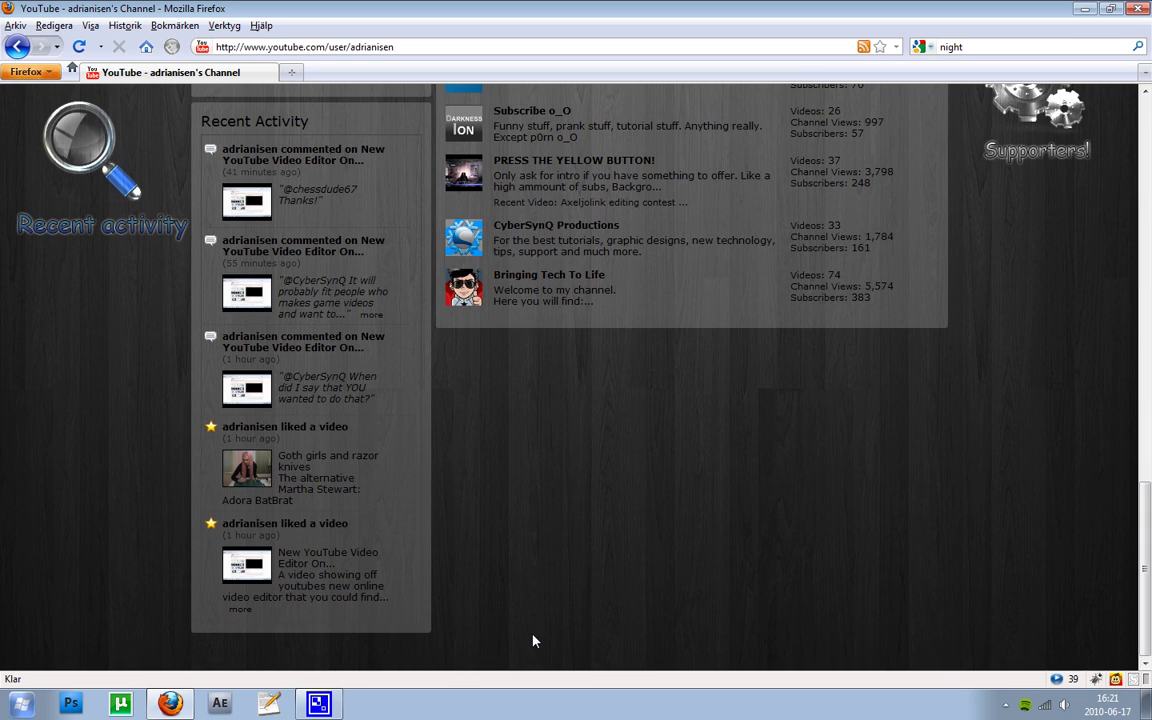
scroll(214, 530, "up", 20)
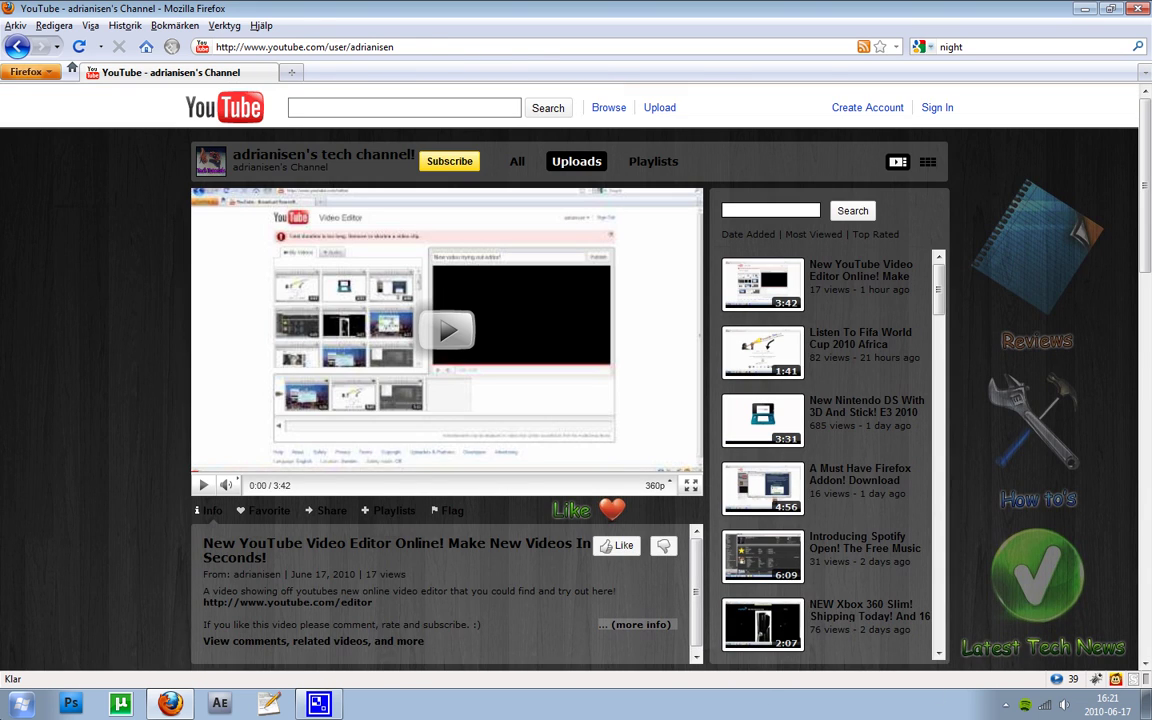
Launch Snipping Tool from Start search and snip the channel layout below the header.
key("super")
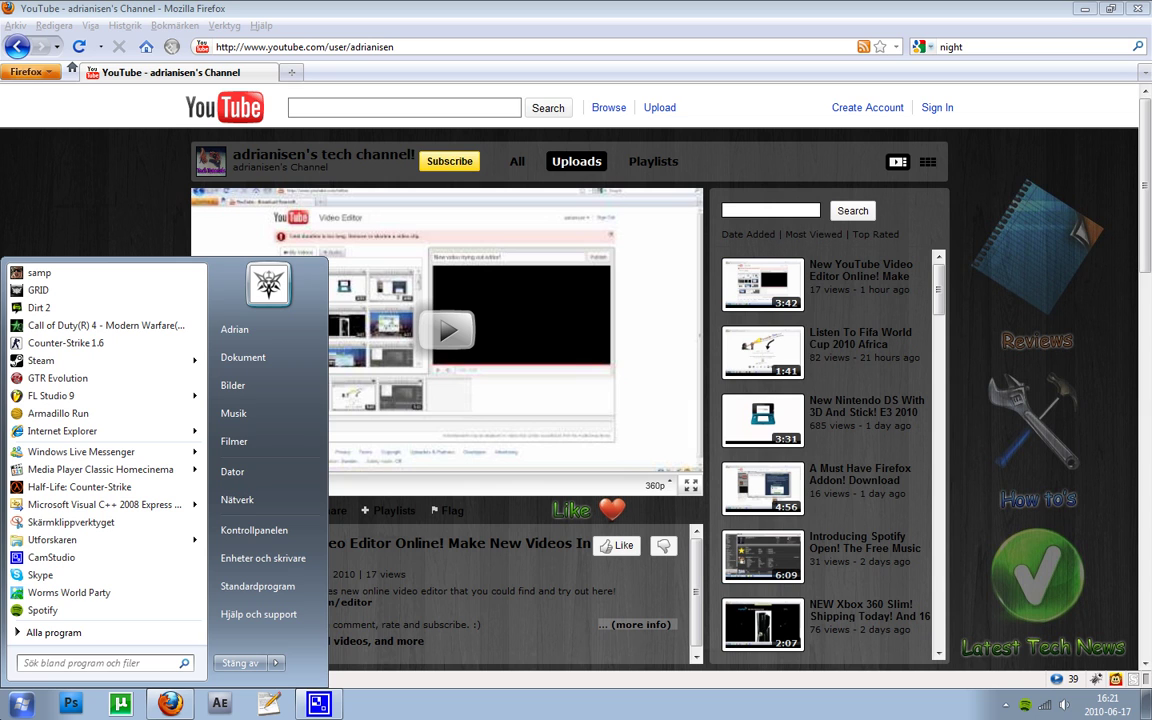
type("sk")
key("Return")
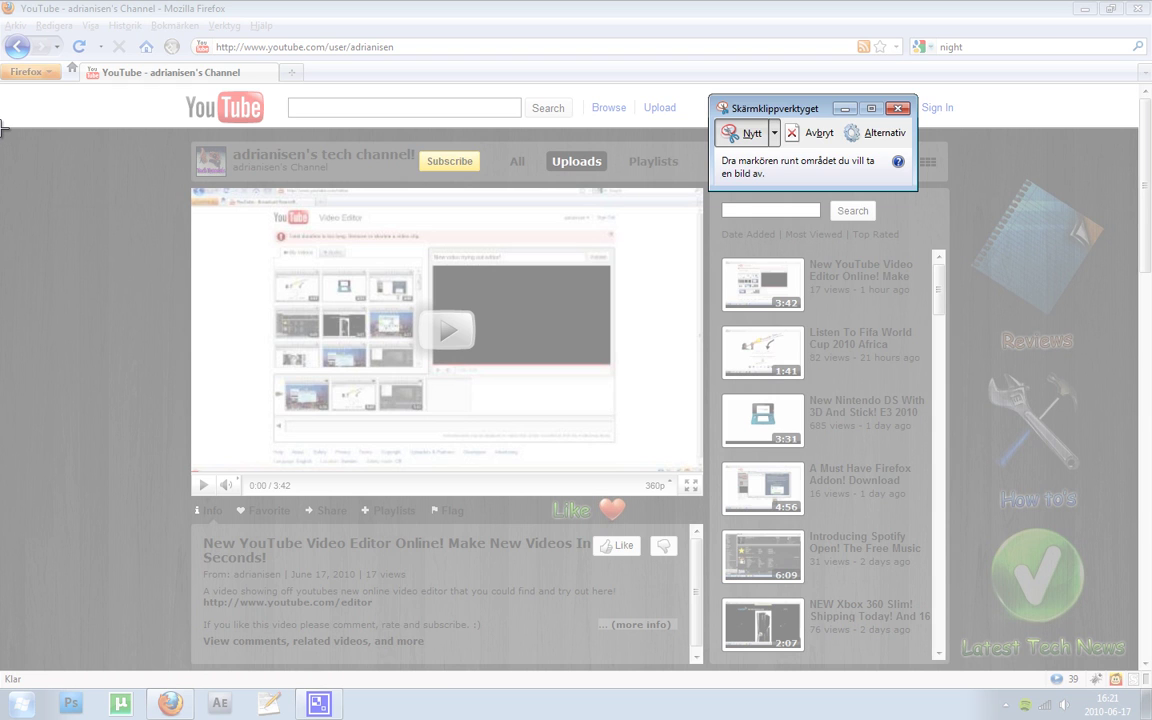
left_click_drag(3, 127, 1140, 668)
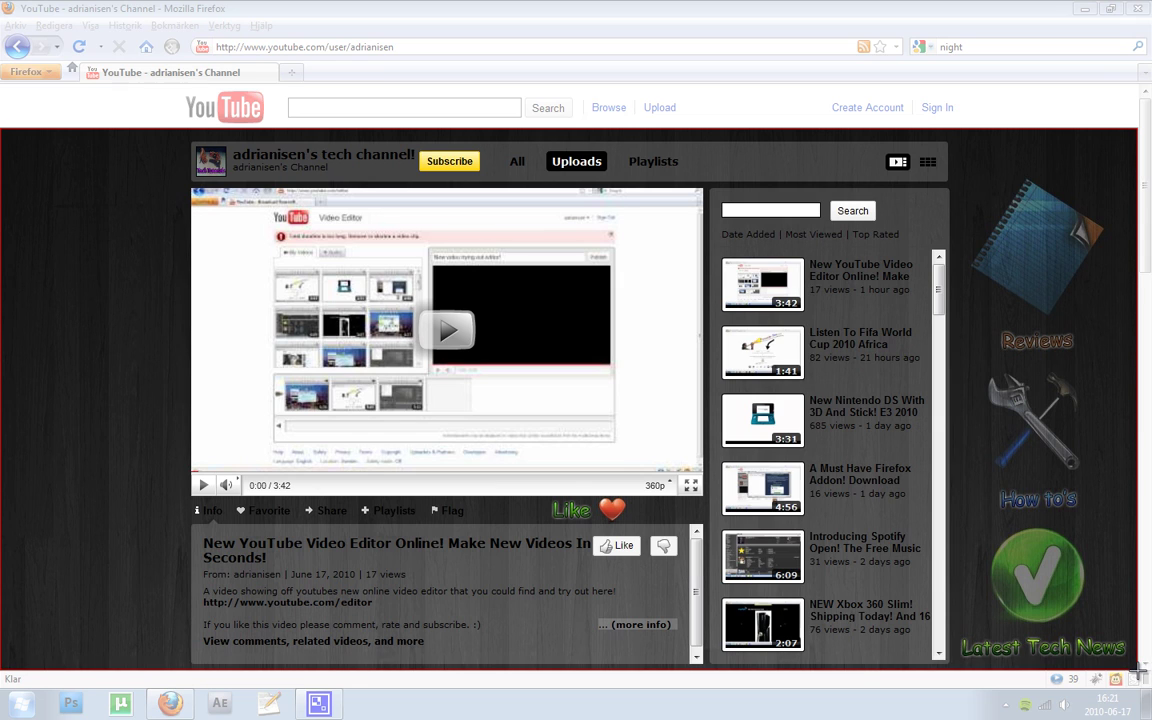
left_click_drag(1140, 668, 1138, 668)
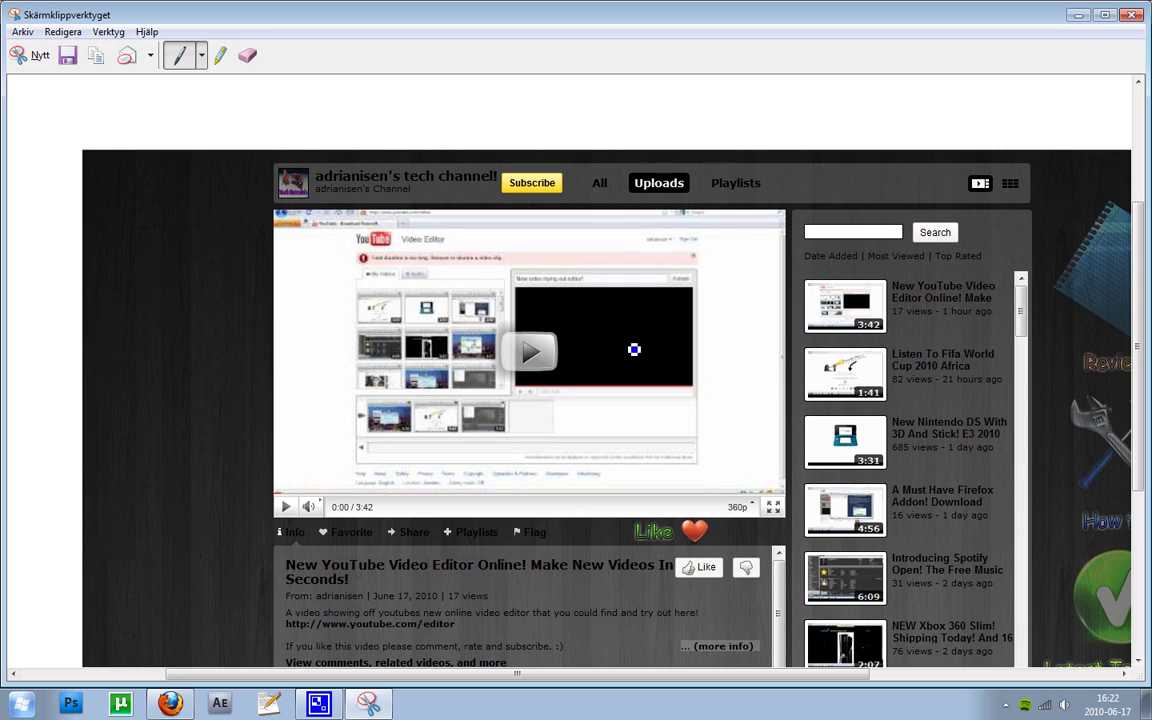
Save the snip as 1.png and close Snipping Tool.
left_click(22, 31)
left_click(56, 74)
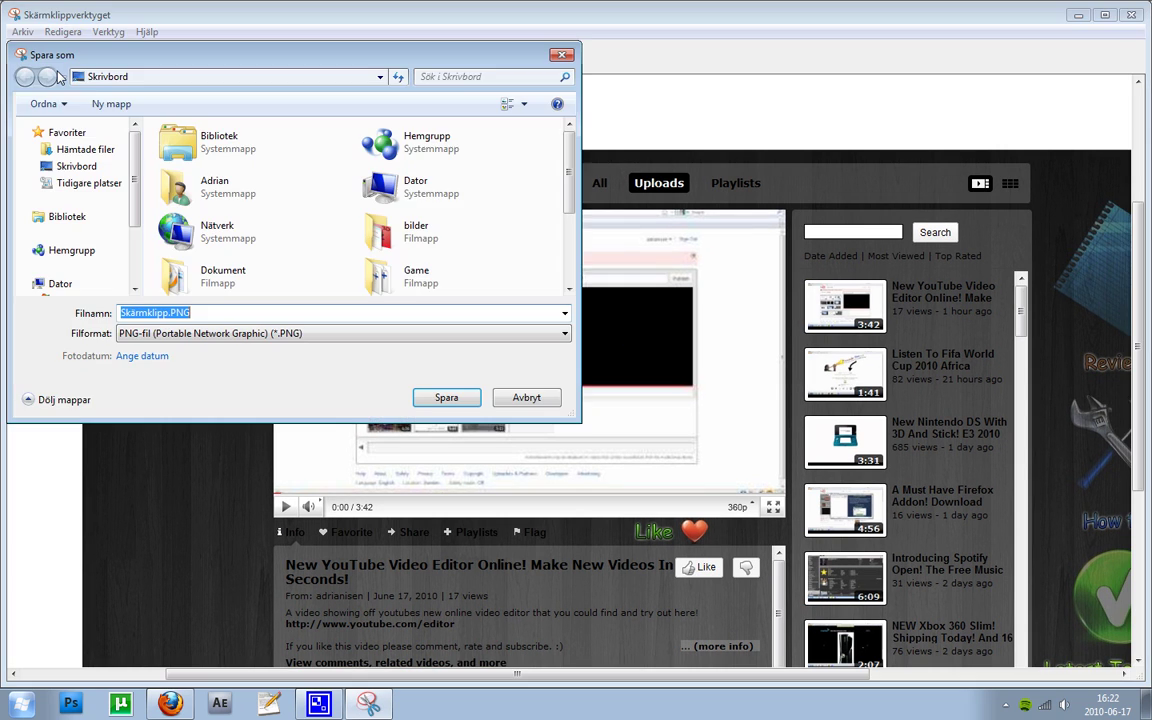
type("1.png")
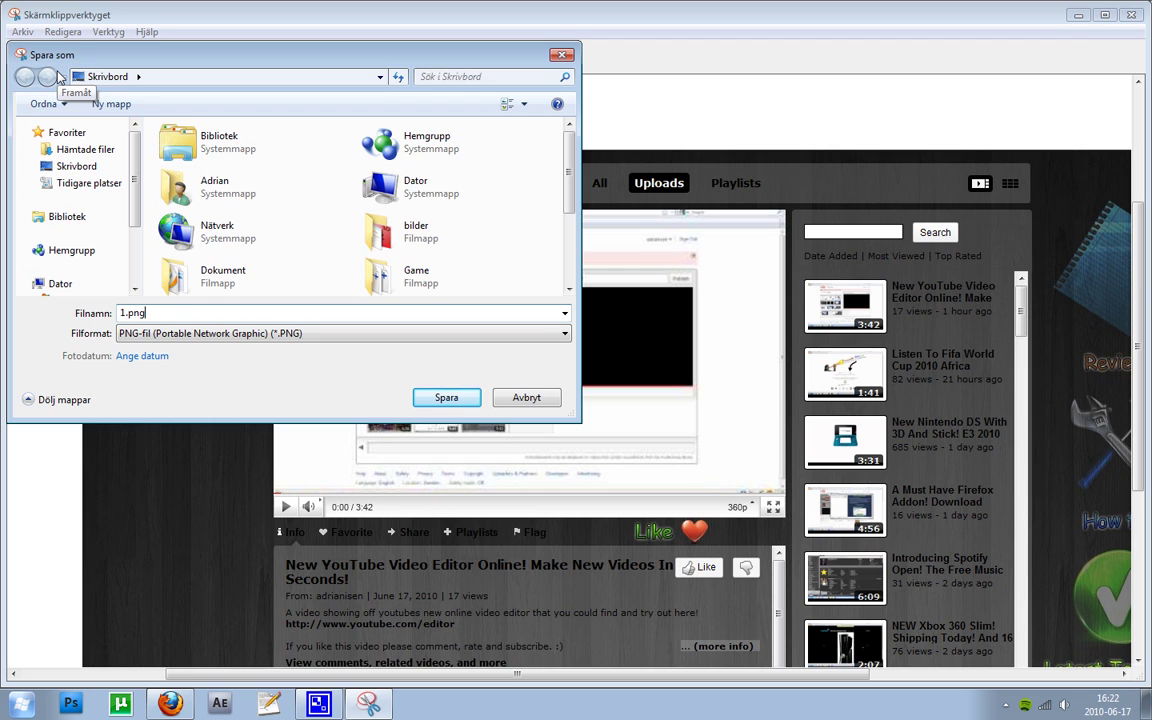
key("Return")
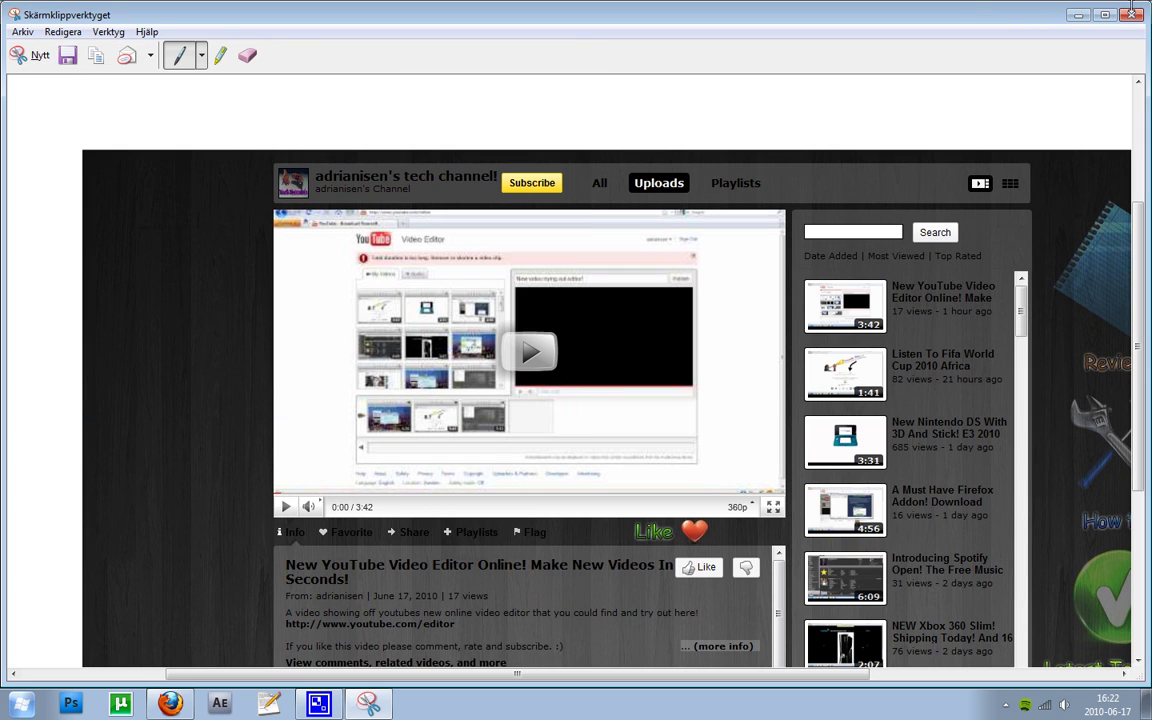
left_click(1133, 14)
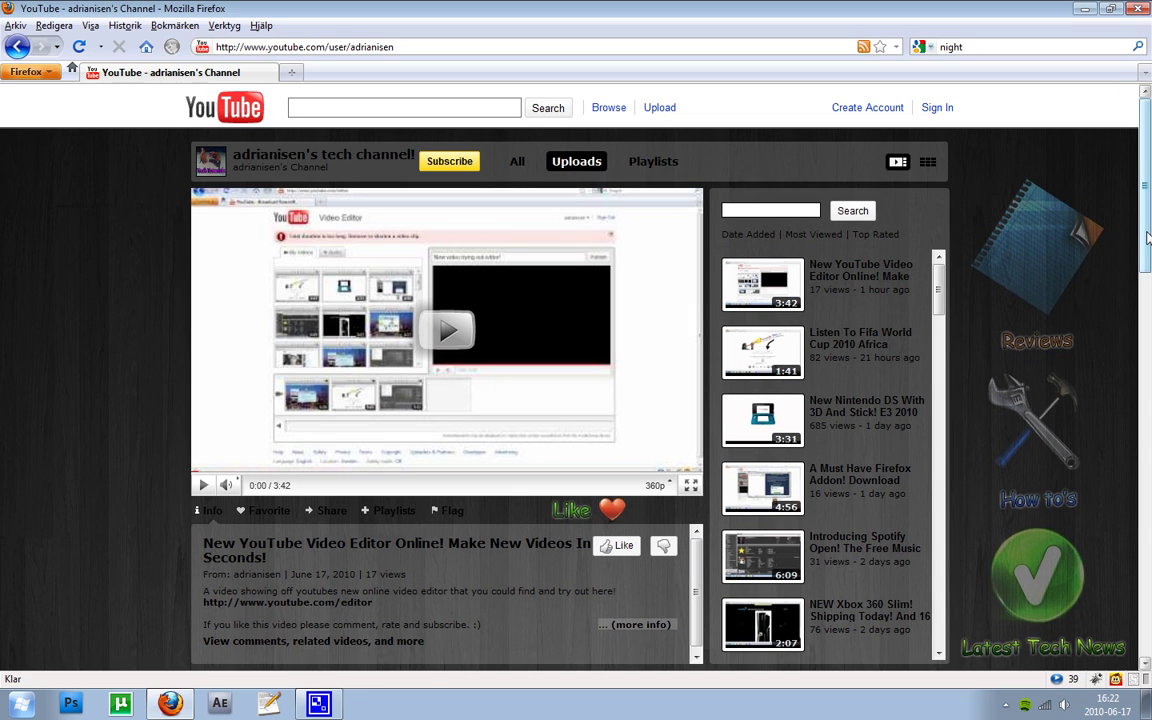
Scroll the channel page down and launch Snipping Tool from the Start menu.
left_click_drag(1149, 226, 1146, 418)
key("super")
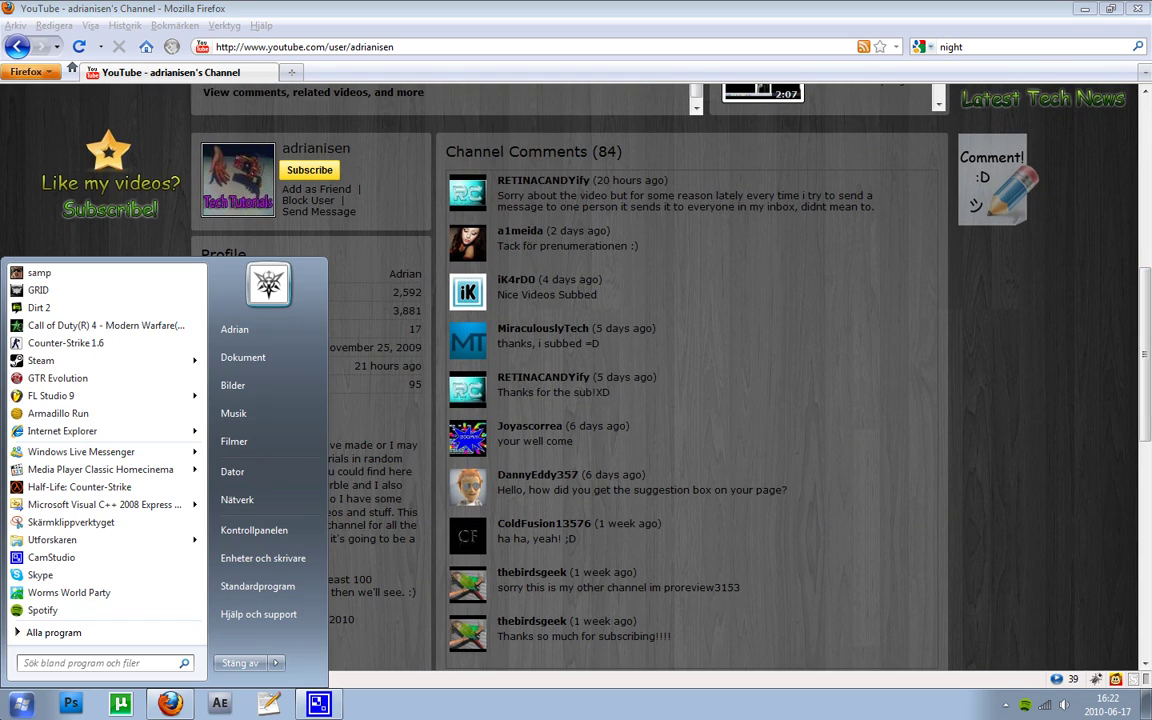
type("sk")
key("Escape")
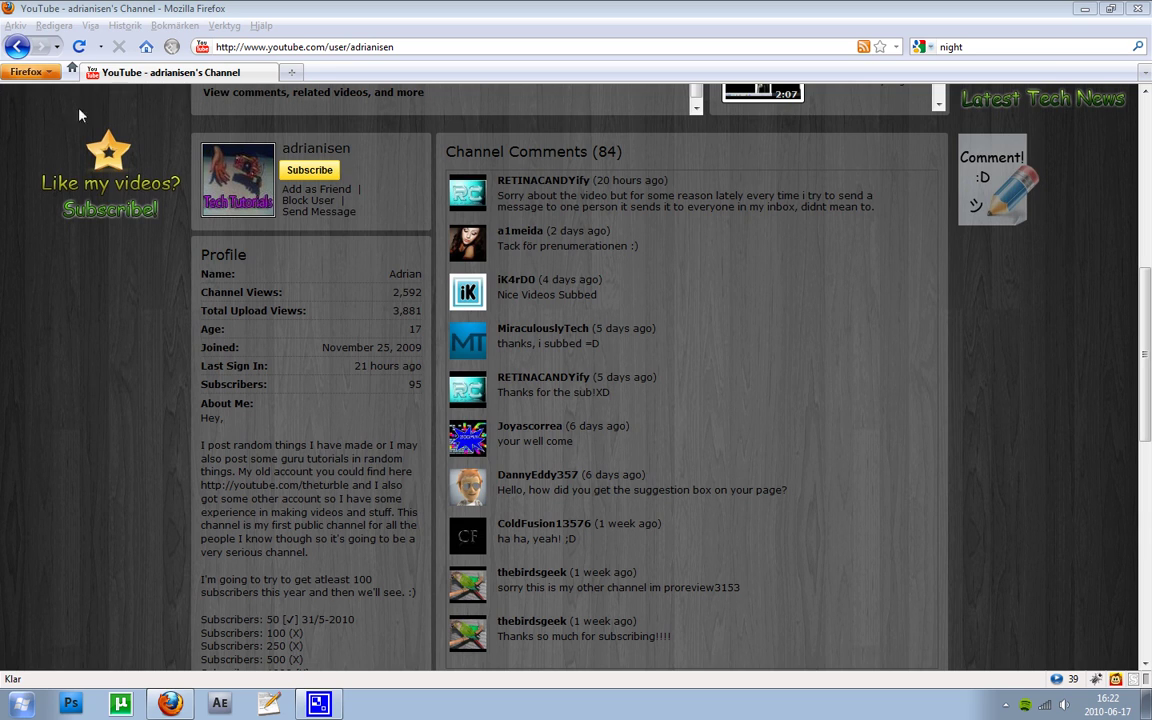
left_click(18, 705)
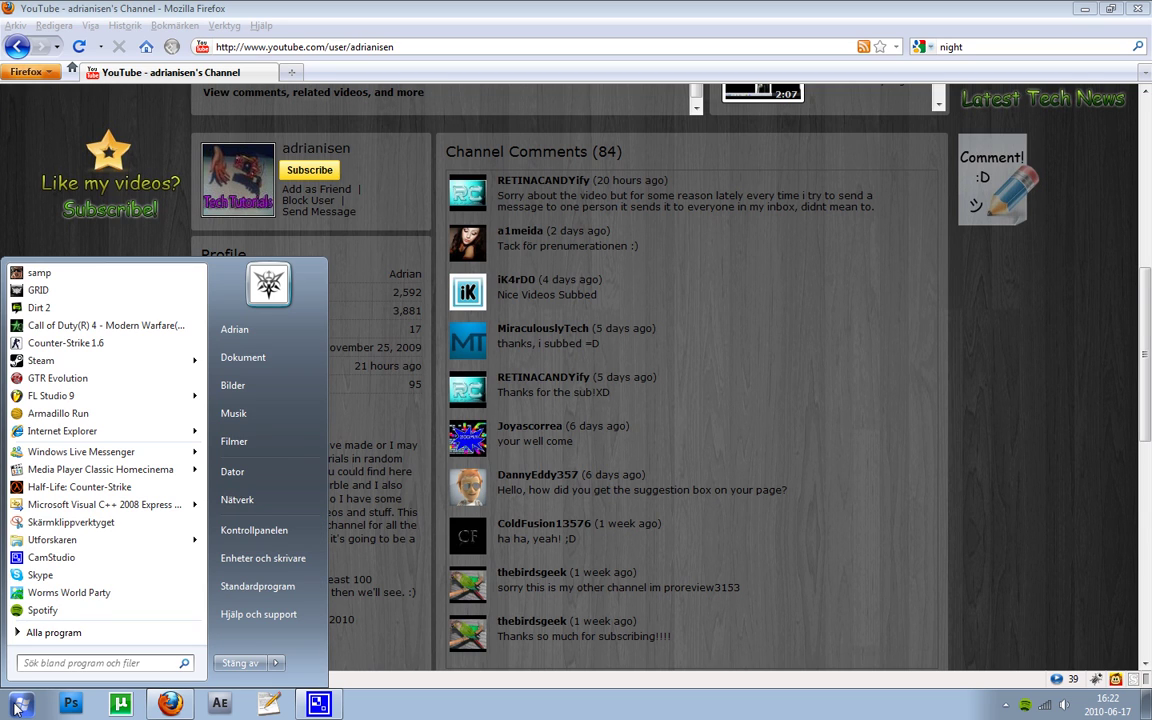
type("sk")
left_click(18, 705)
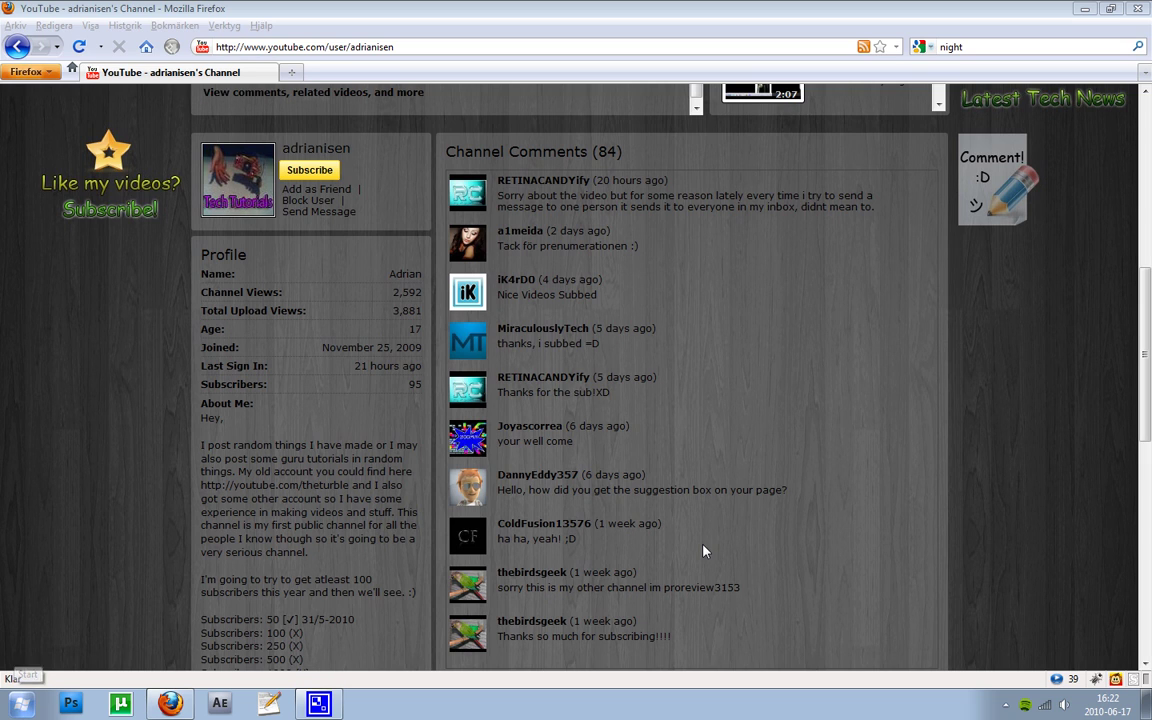
left_click(1004, 706)
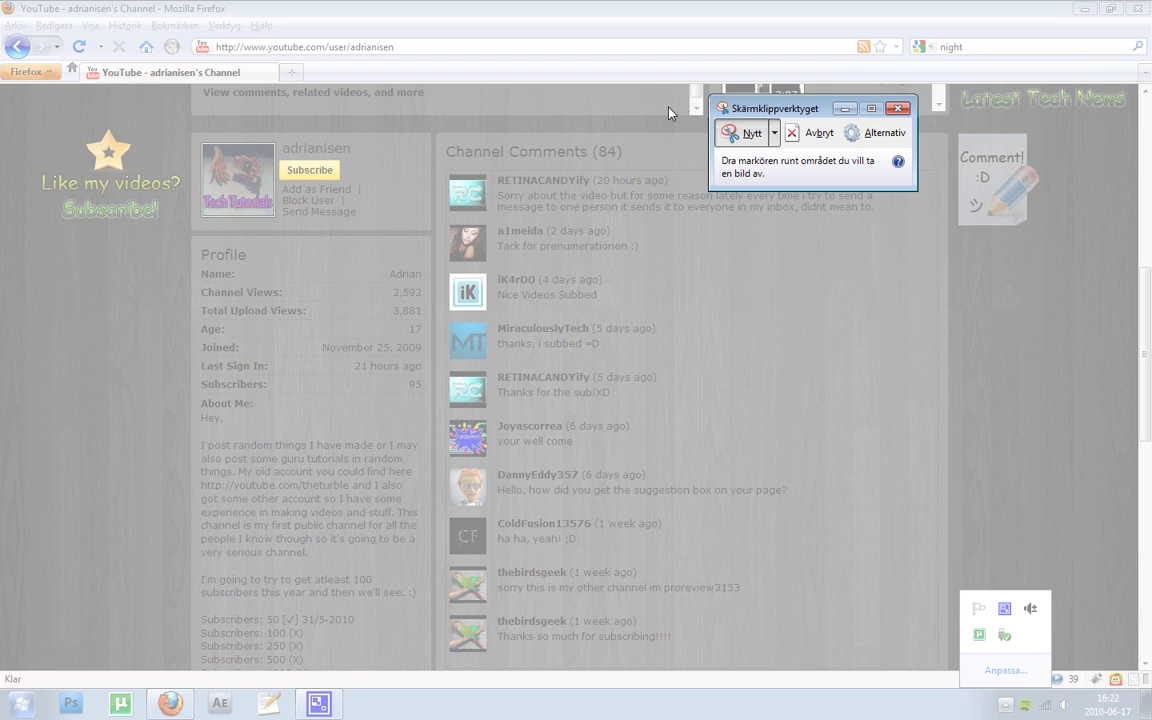
Take a new snip of the page showing the profile and comments.
left_click(826, 140)
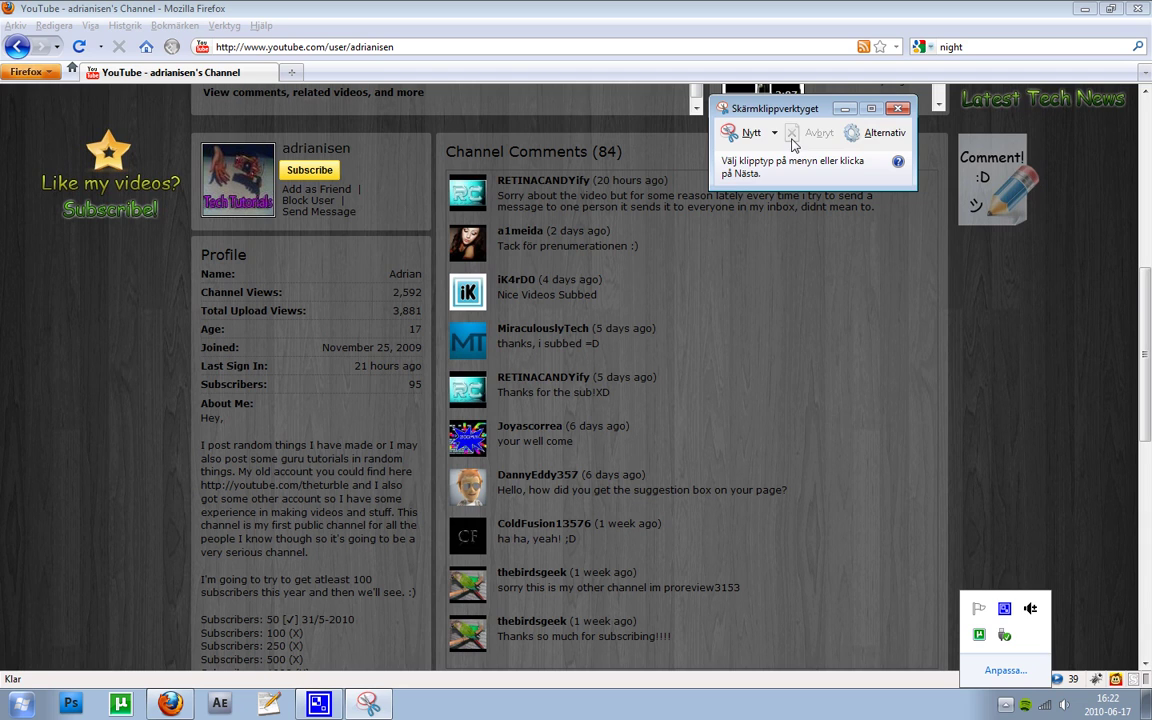
left_click(750, 137)
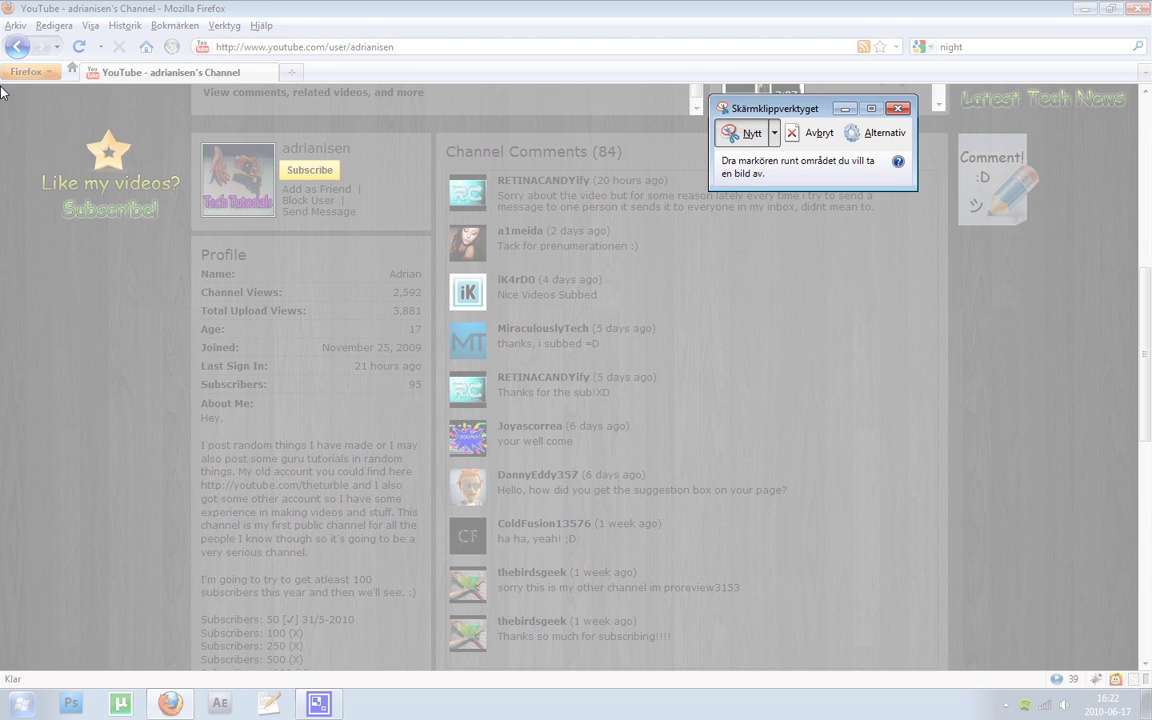
left_click_drag(2, 88, 1140, 678)
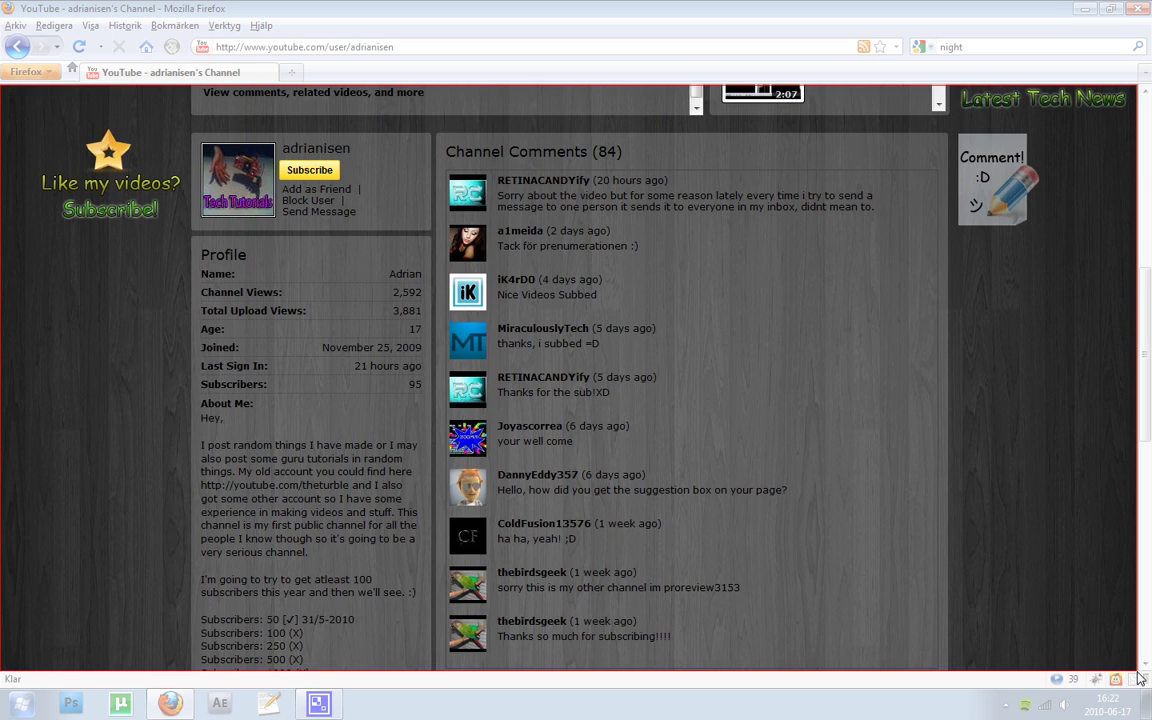
left_click_drag(1140, 678, 1140, 678)
Save the snip to the desktop as 2.
left_click(22, 31)
left_click(44, 74)
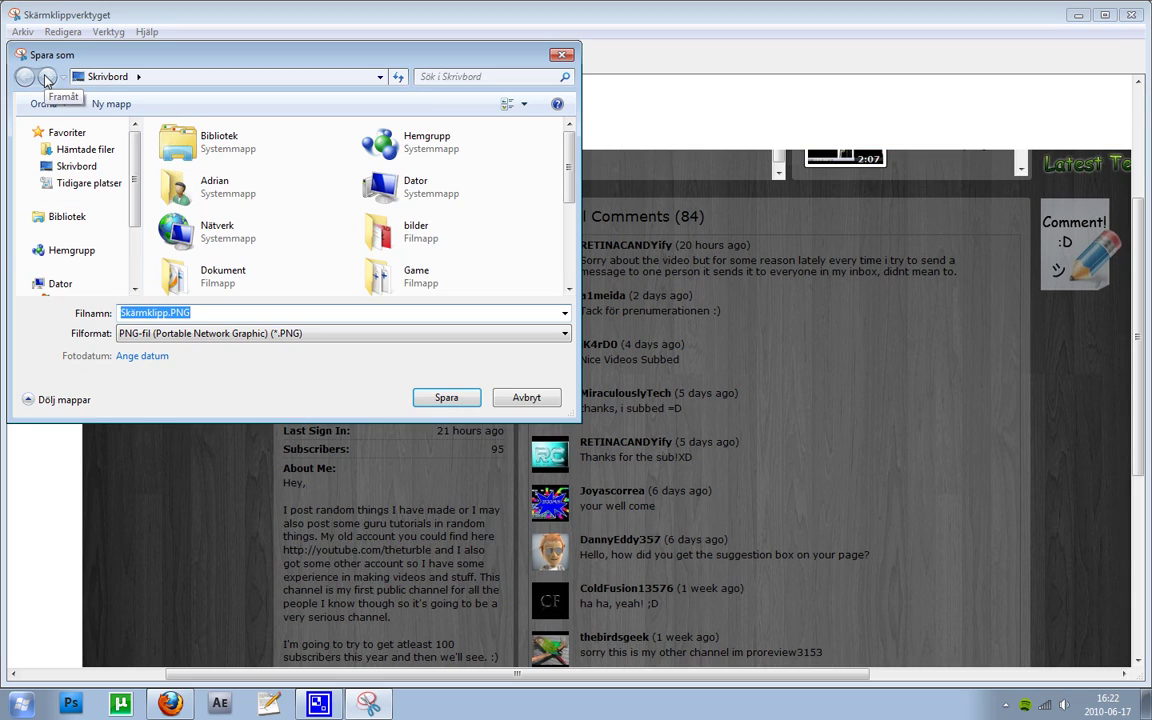
type("2ang")
key("Return")
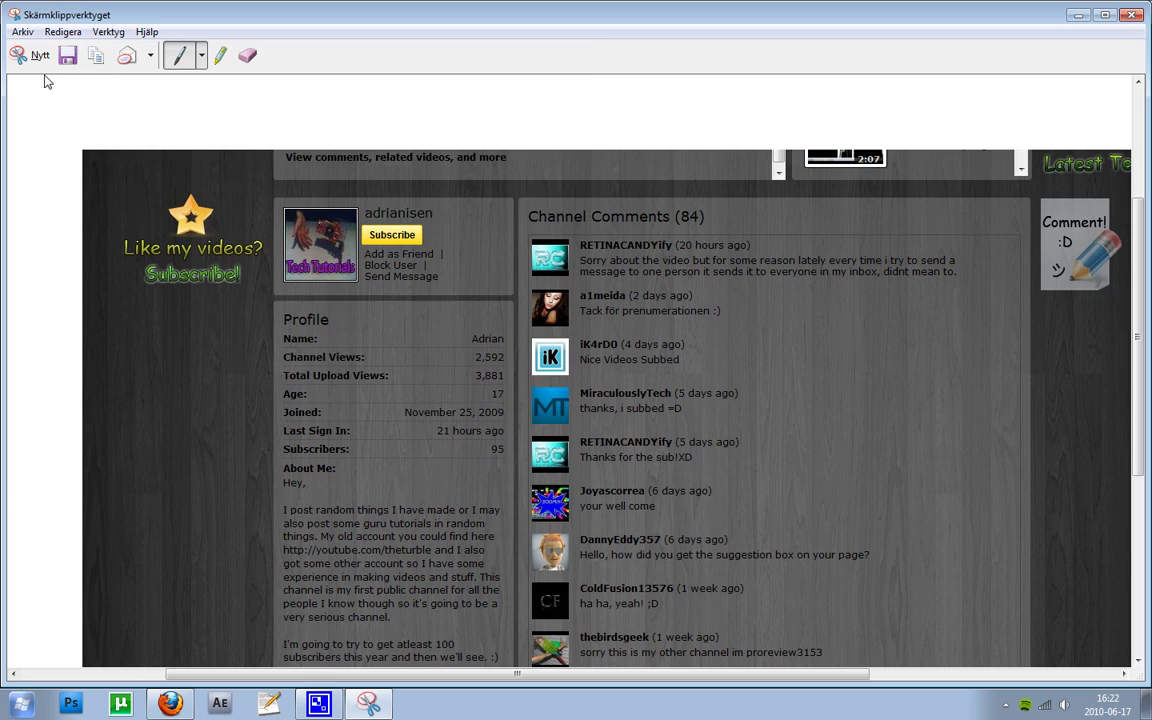
Relaunch Snipping Tool via a 'skär' search and scroll Firefox to the lower channel sections.
left_click(1132, 15)
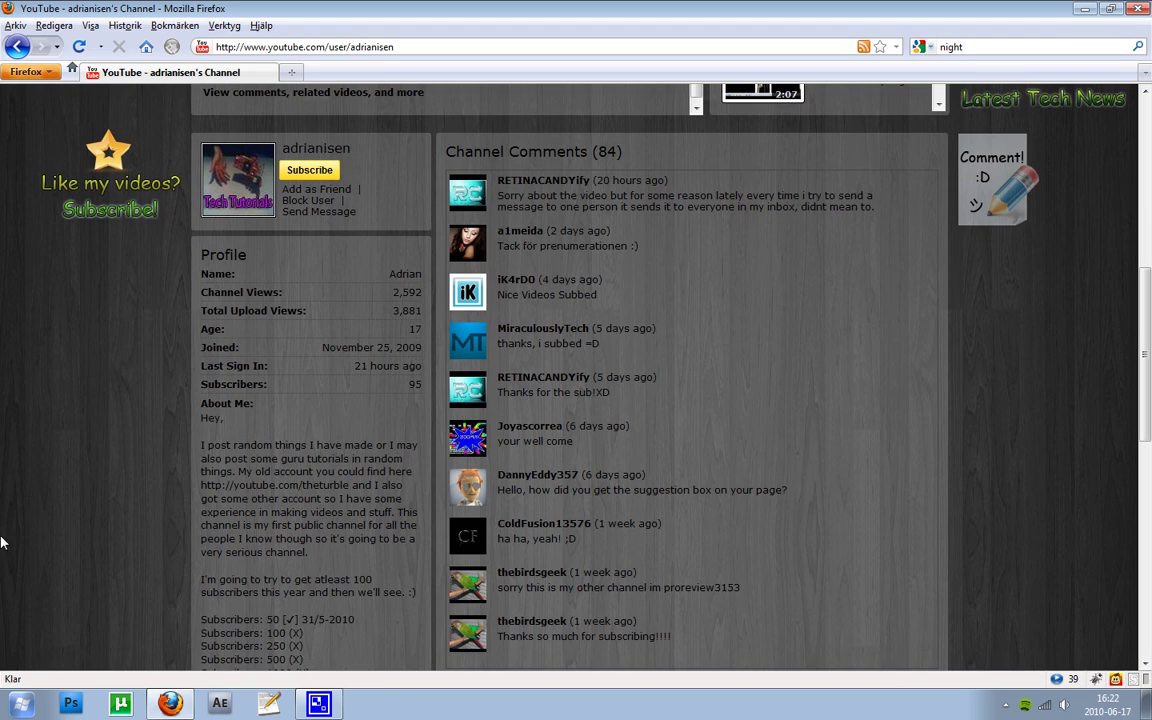
left_click(21, 704)
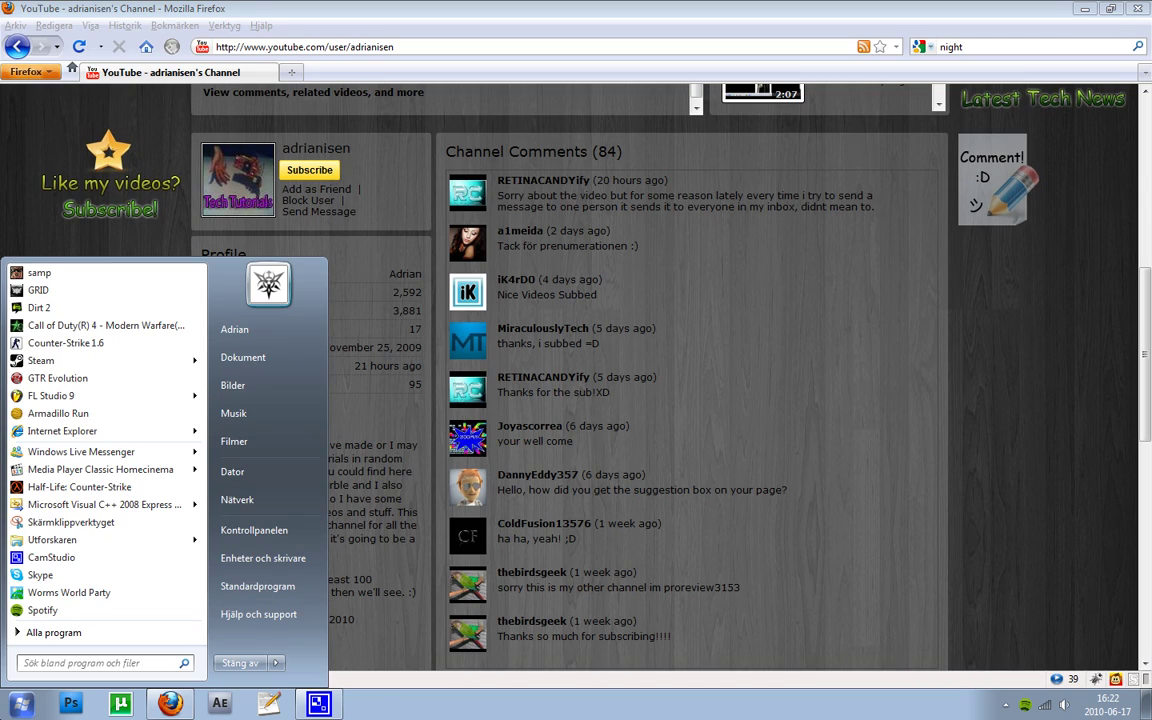
type("skär")
key("Return")
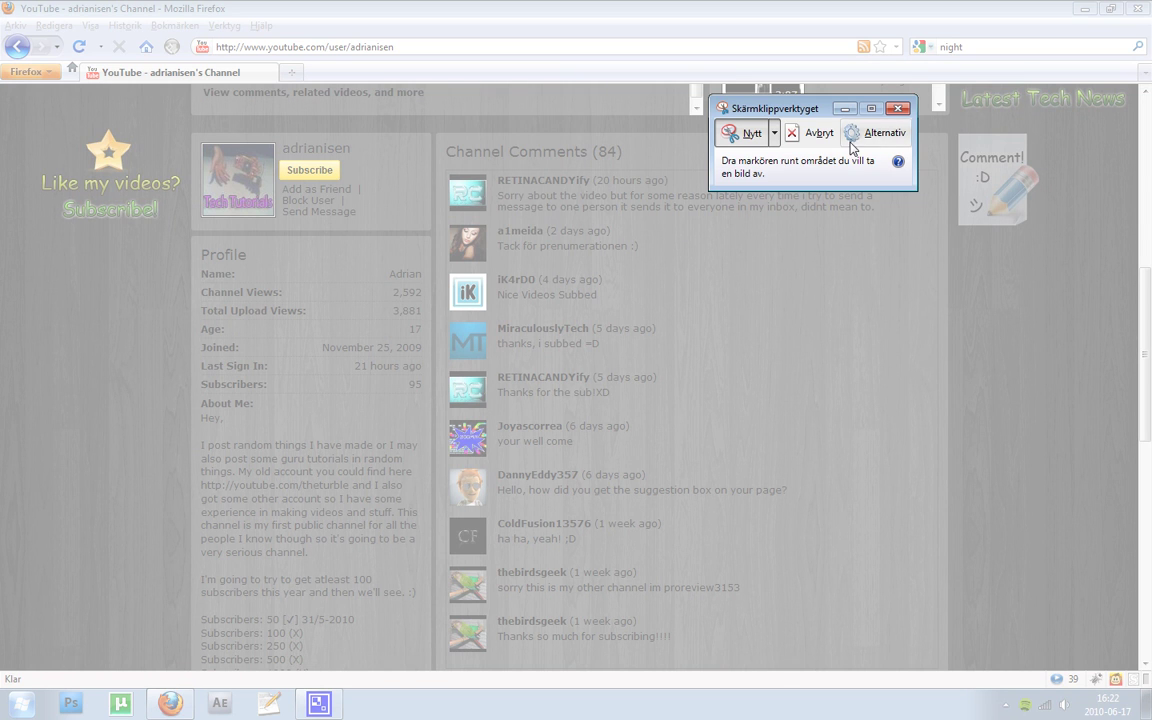
left_click(815, 132)
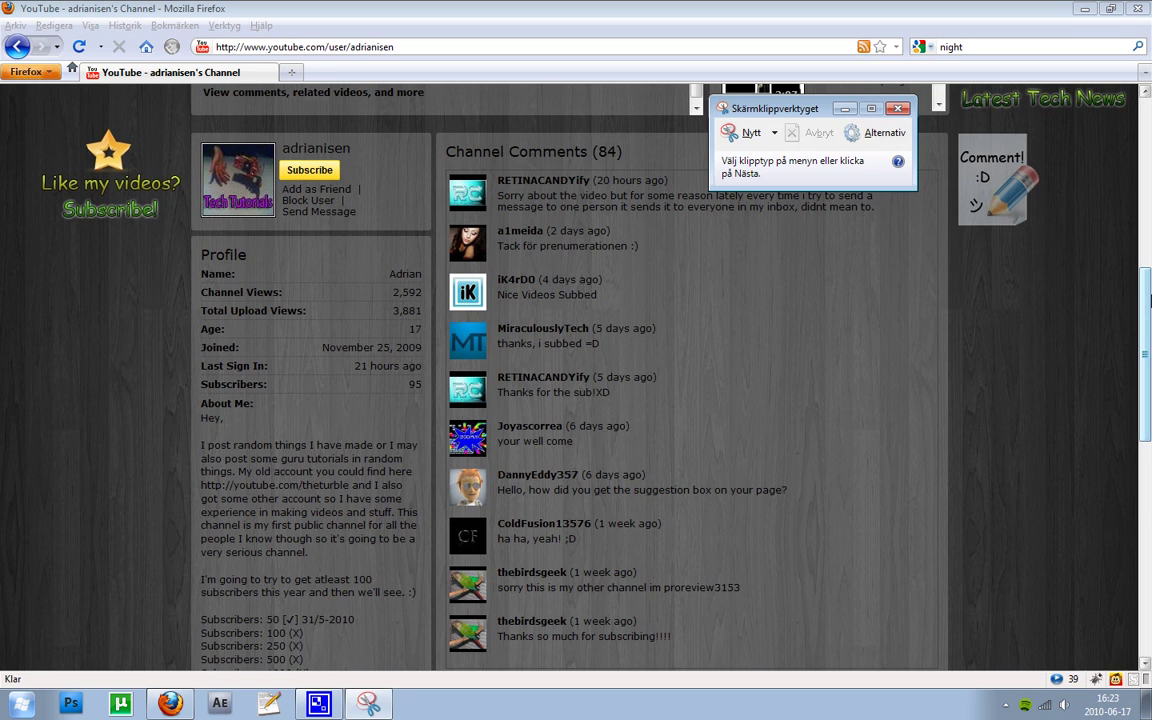
left_click_drag(1148, 300, 1148, 470)
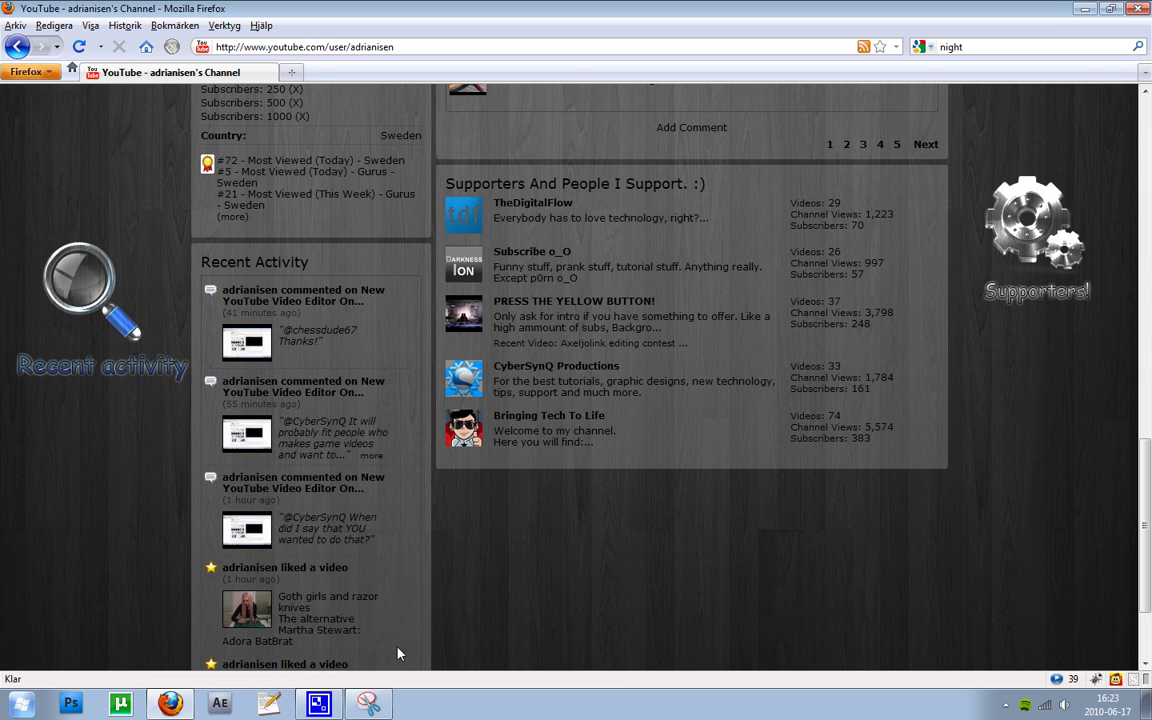
Snip the Recent Activity and Supporters area and start saving it via Arkiv > Spara som.
left_click(368, 704)
left_click(750, 133)
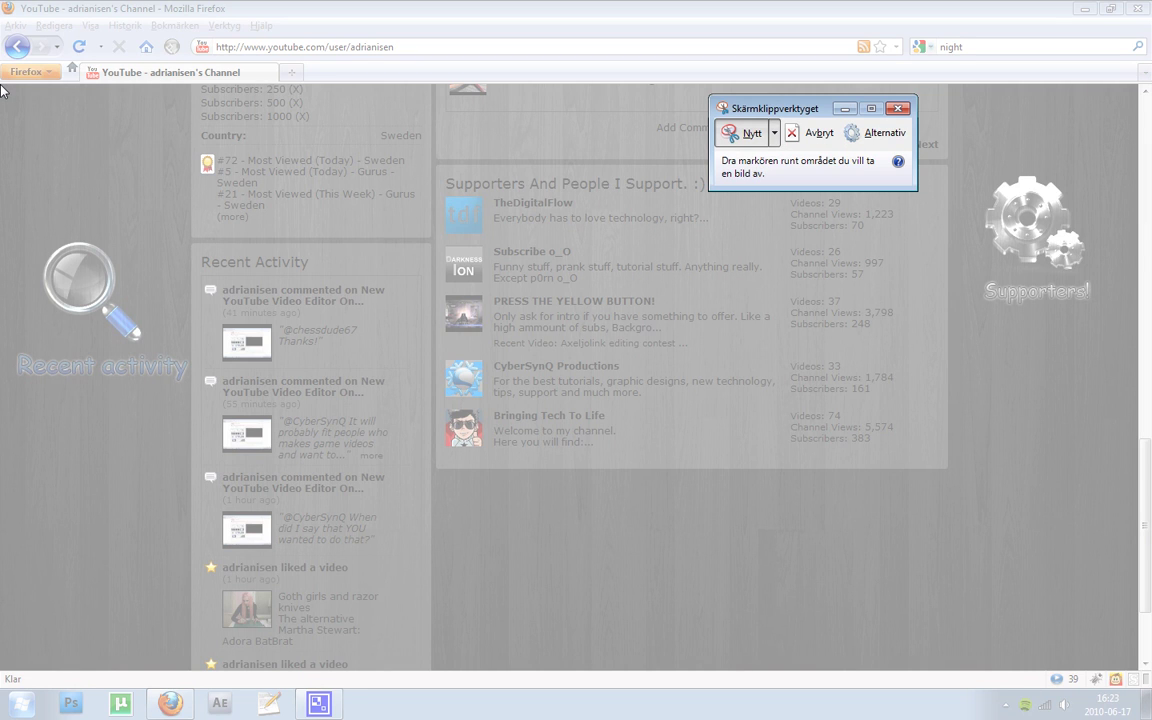
left_click_drag(1, 86, 1141, 676)
left_click(28, 53)
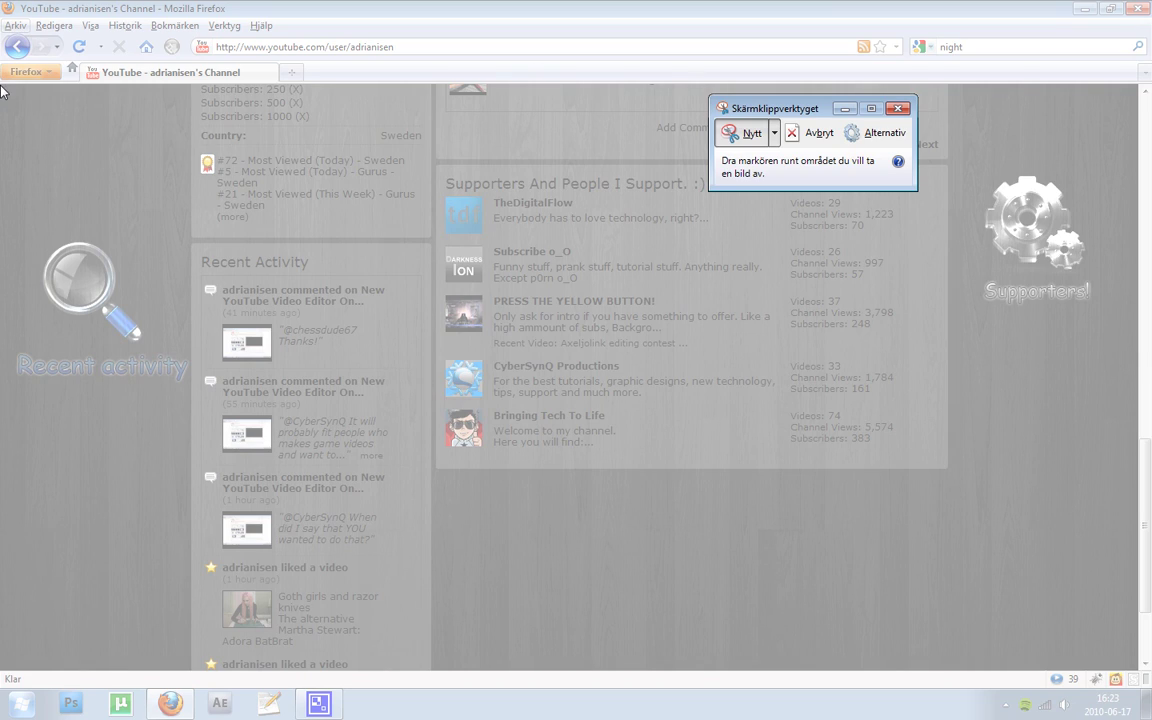
left_click_drag(1, 88, 1141, 677)
left_click(15, 35)
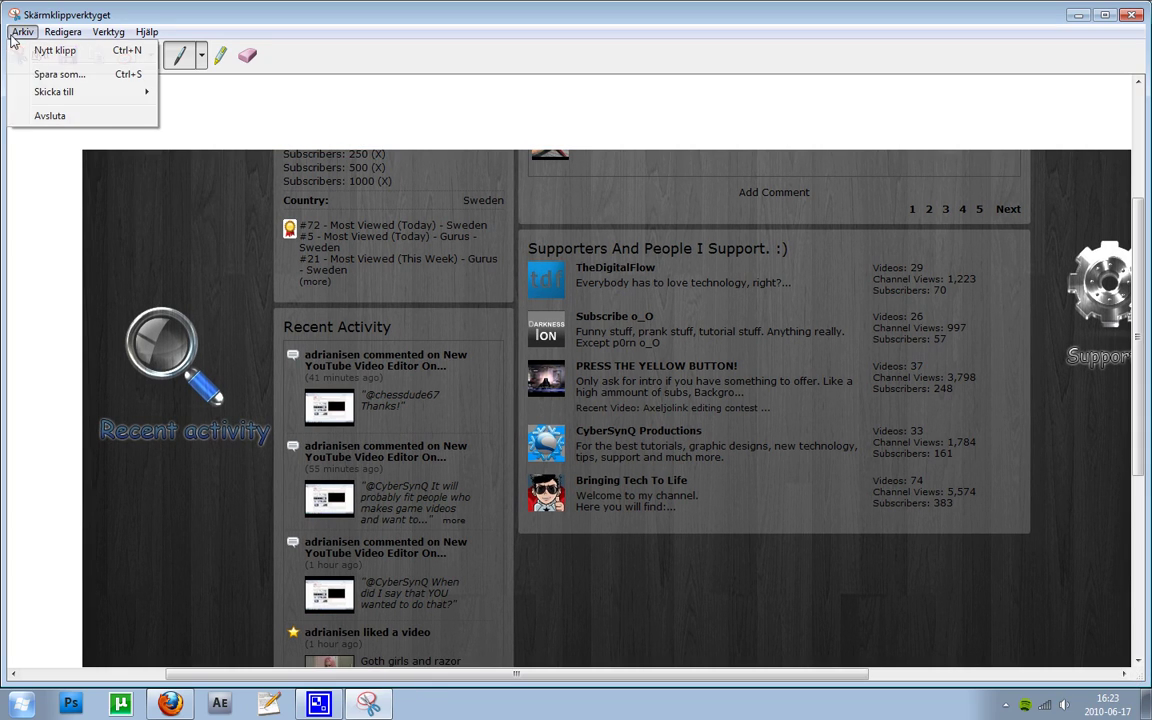
left_click(45, 74)
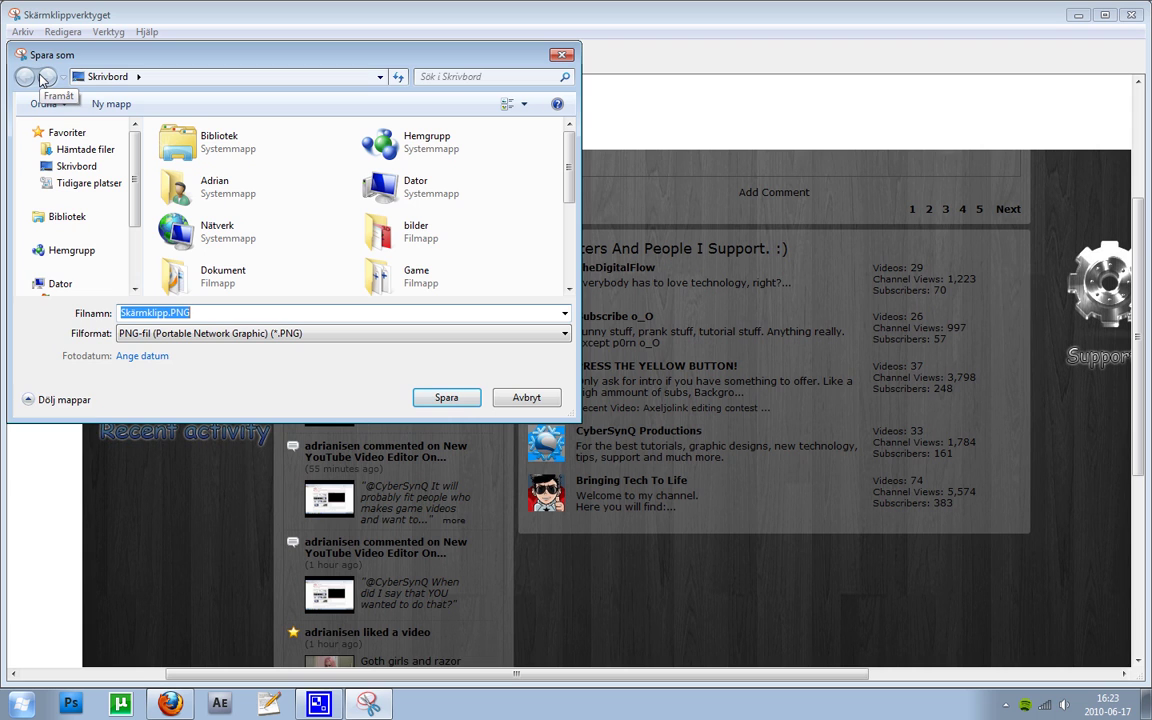
Save the snip as 3.png, then minimize Snipping Tool and Firefox.
type("3.png")
key("Return")
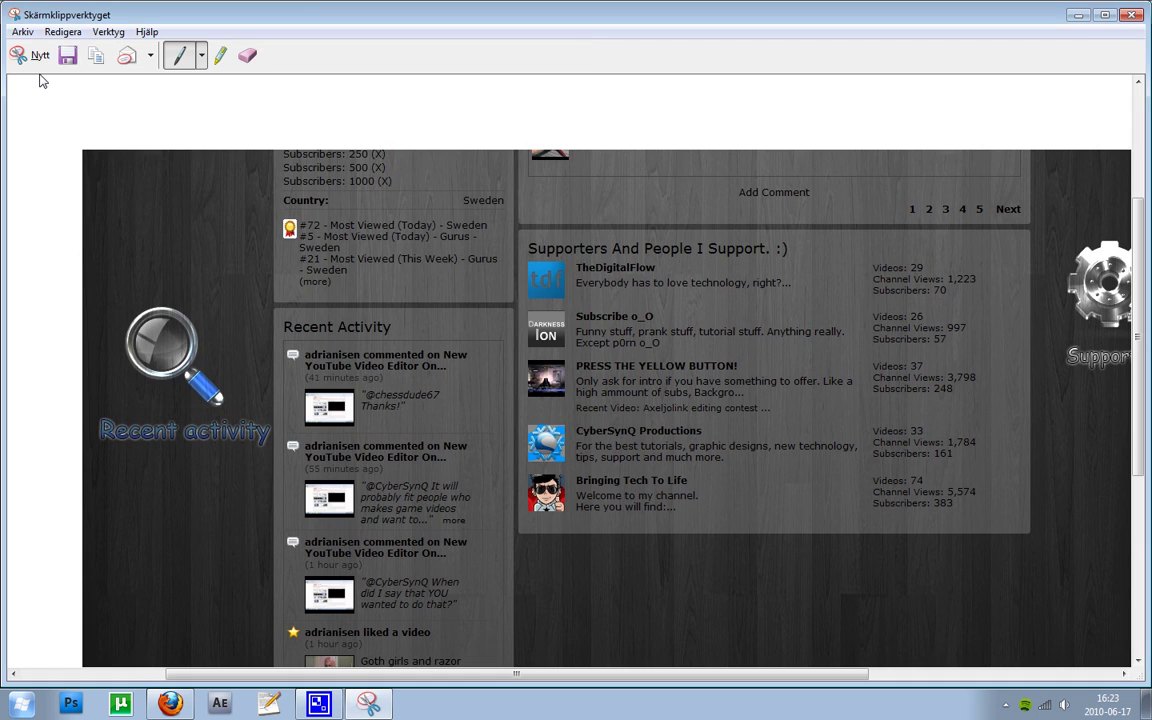
left_click(1080, 15)
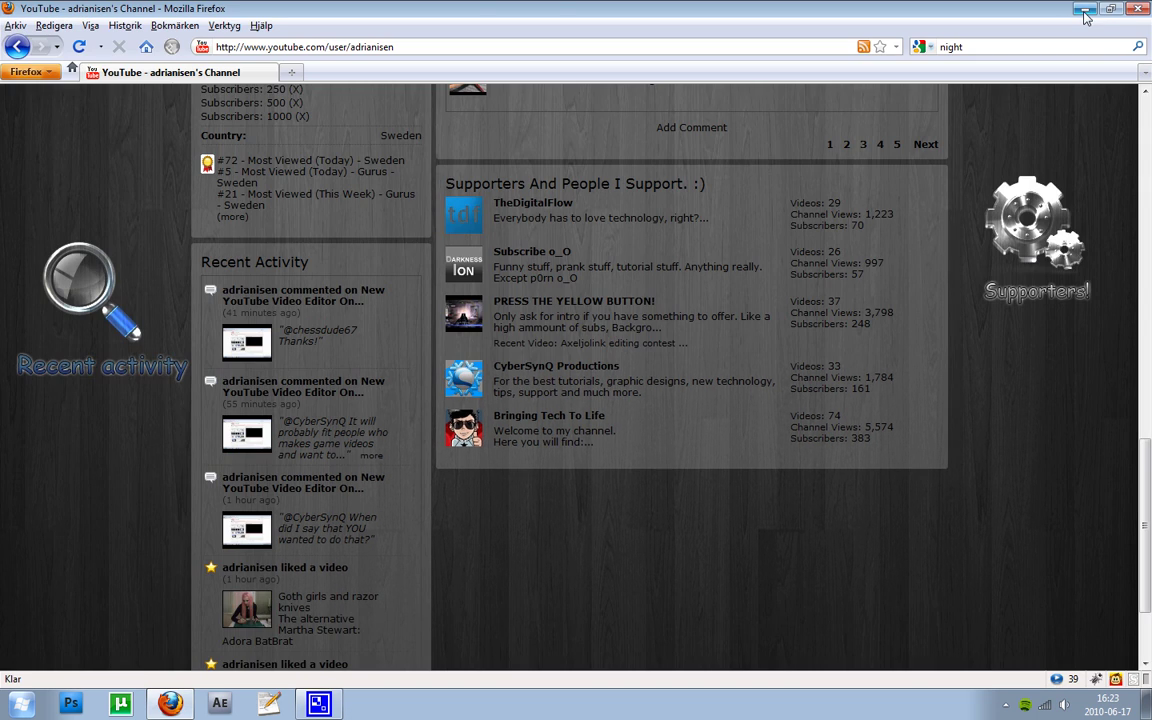
left_click(1084, 12)
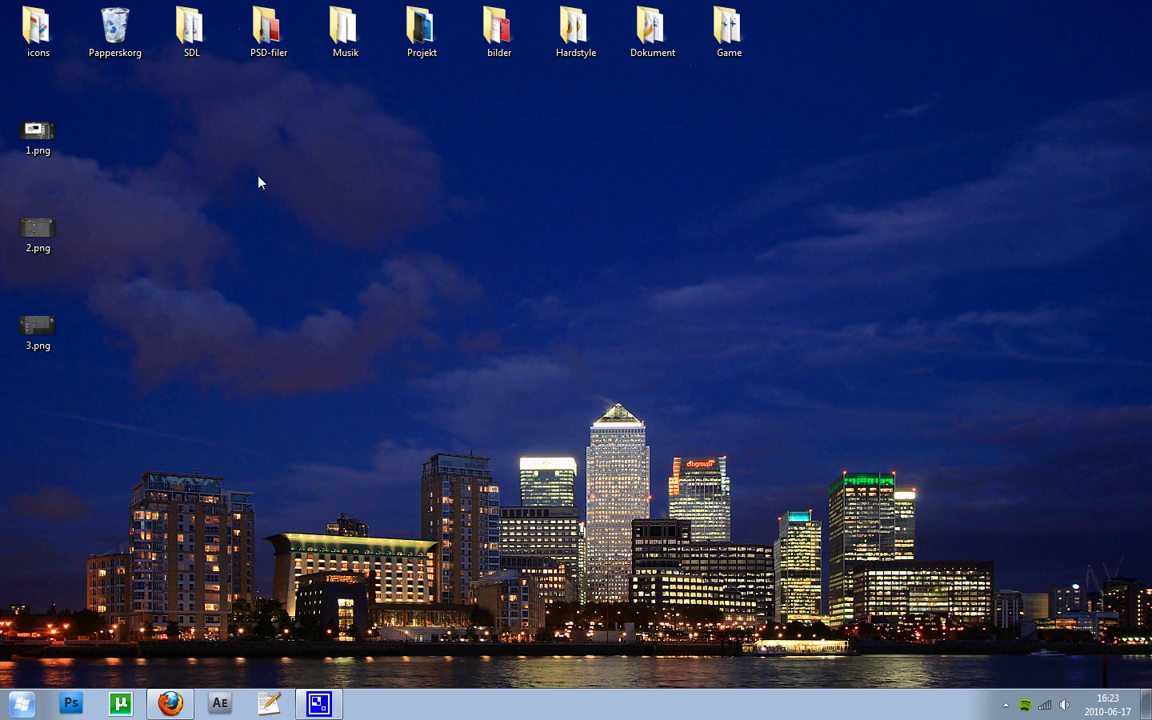
Open 1.png from the desktop in Adobe Photoshop CS4 via Öppna med.
left_click_drag(87, 101, 96, 156)
right_click(27, 121)
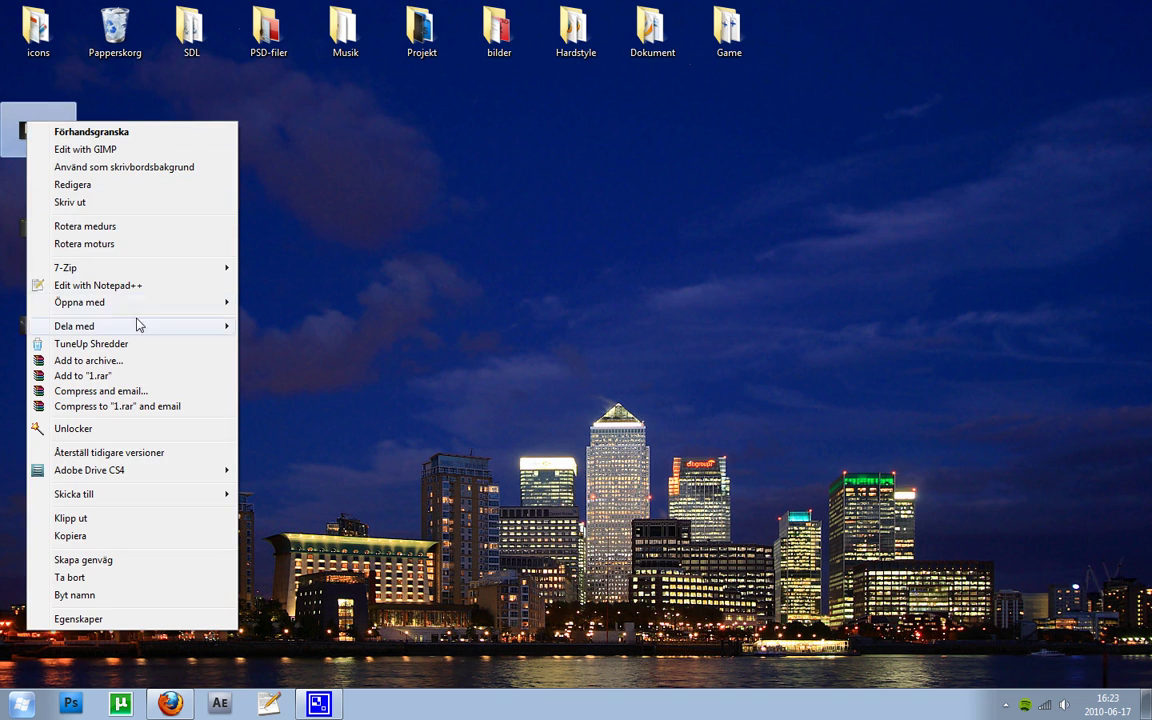
mouse_move(139, 308)
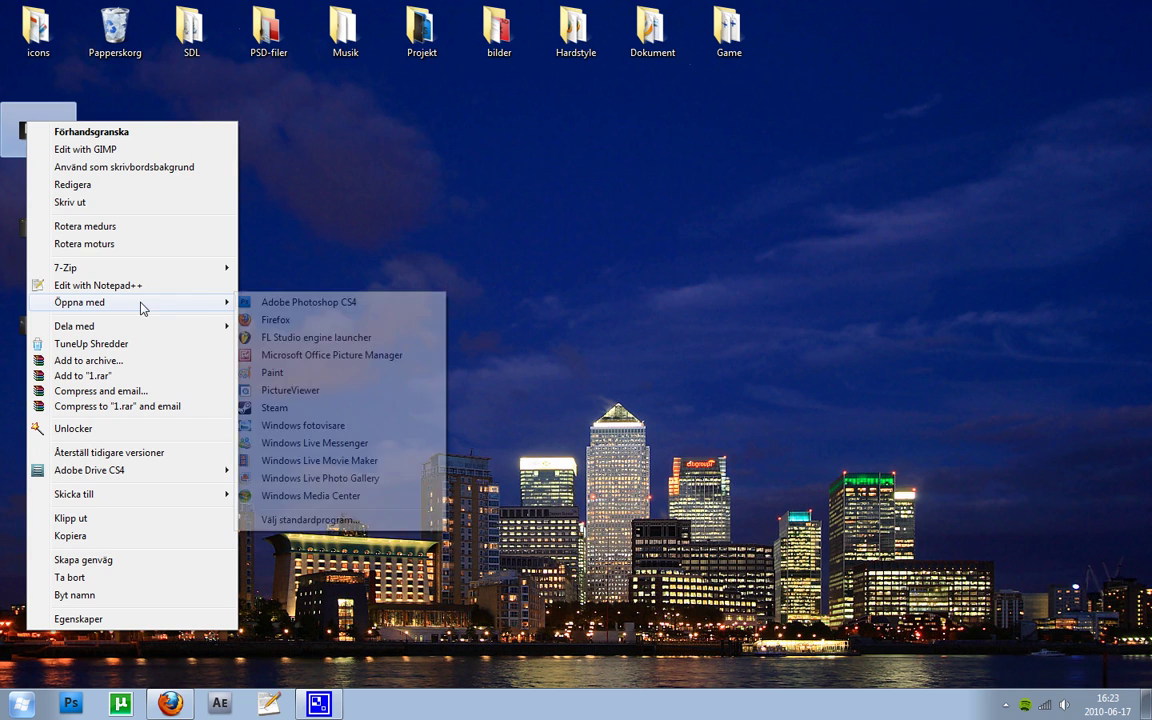
left_click(244, 303)
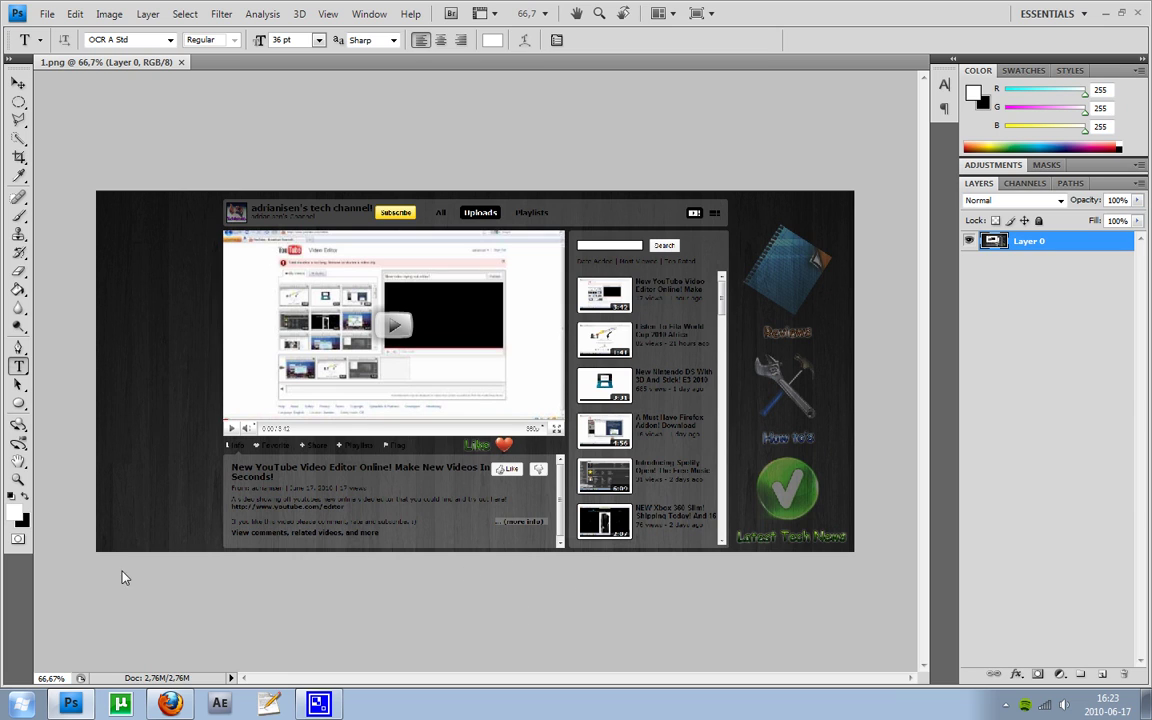
Resize the image to a 2500-pixel height, then undo that enlargement.
left_click(105, 12)
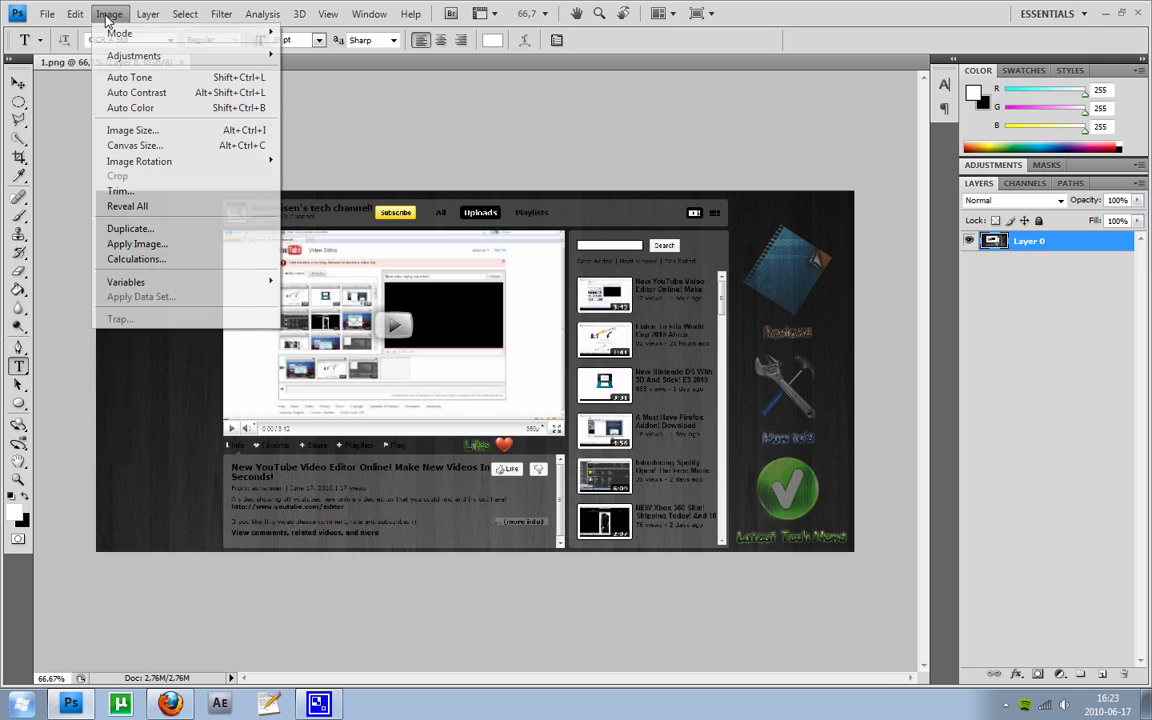
left_click(140, 130)
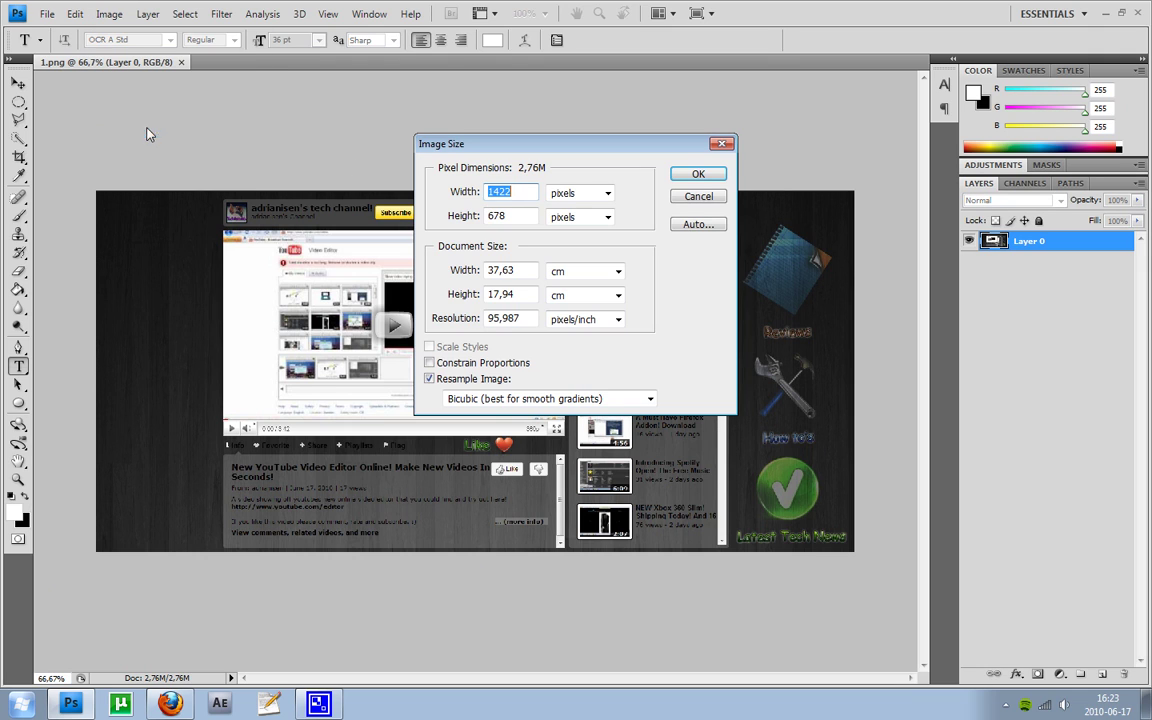
key("Tab")
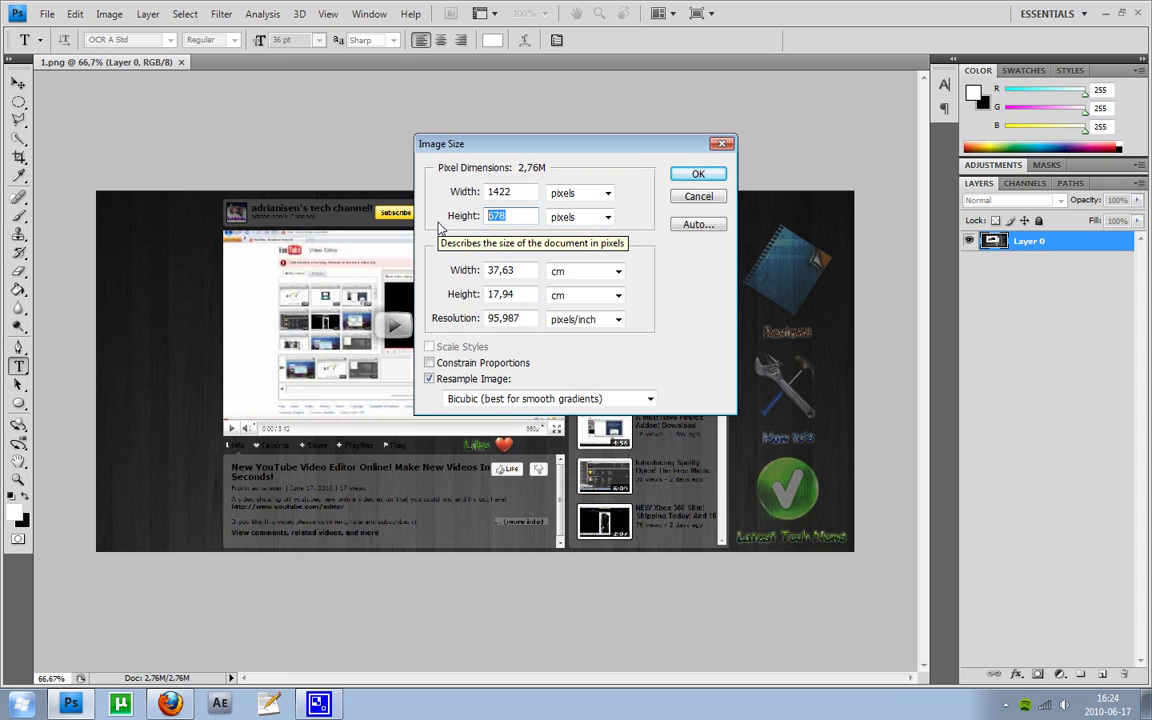
type("2500")
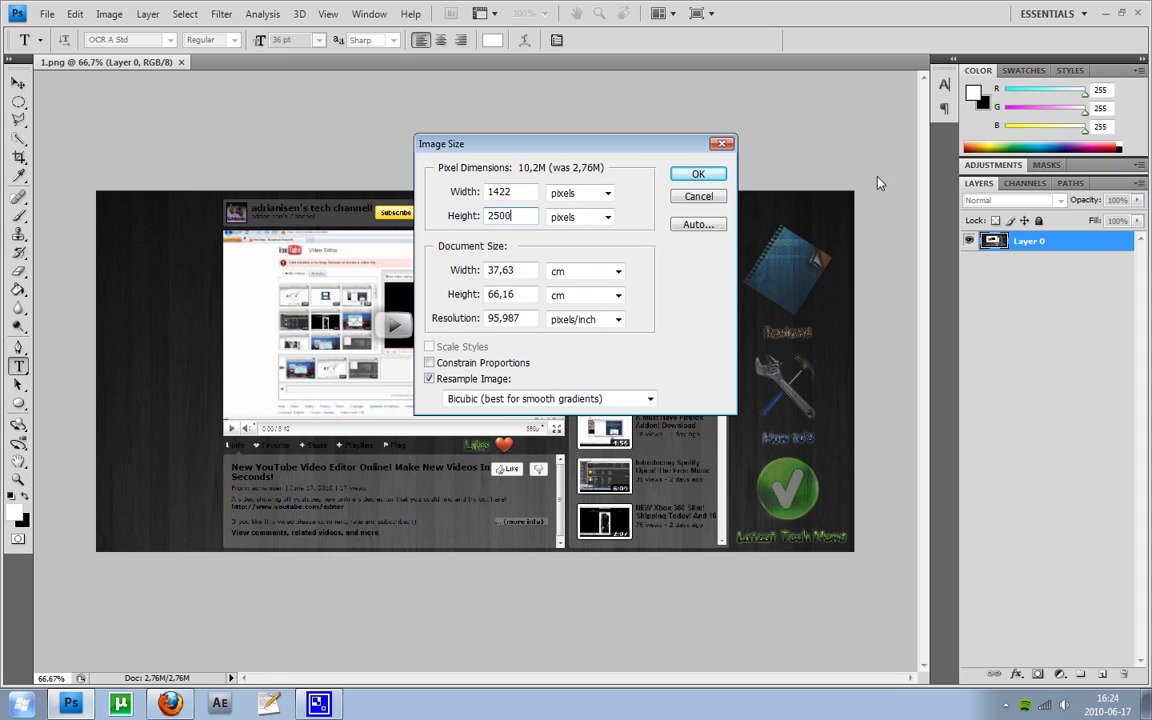
left_click(700, 176)
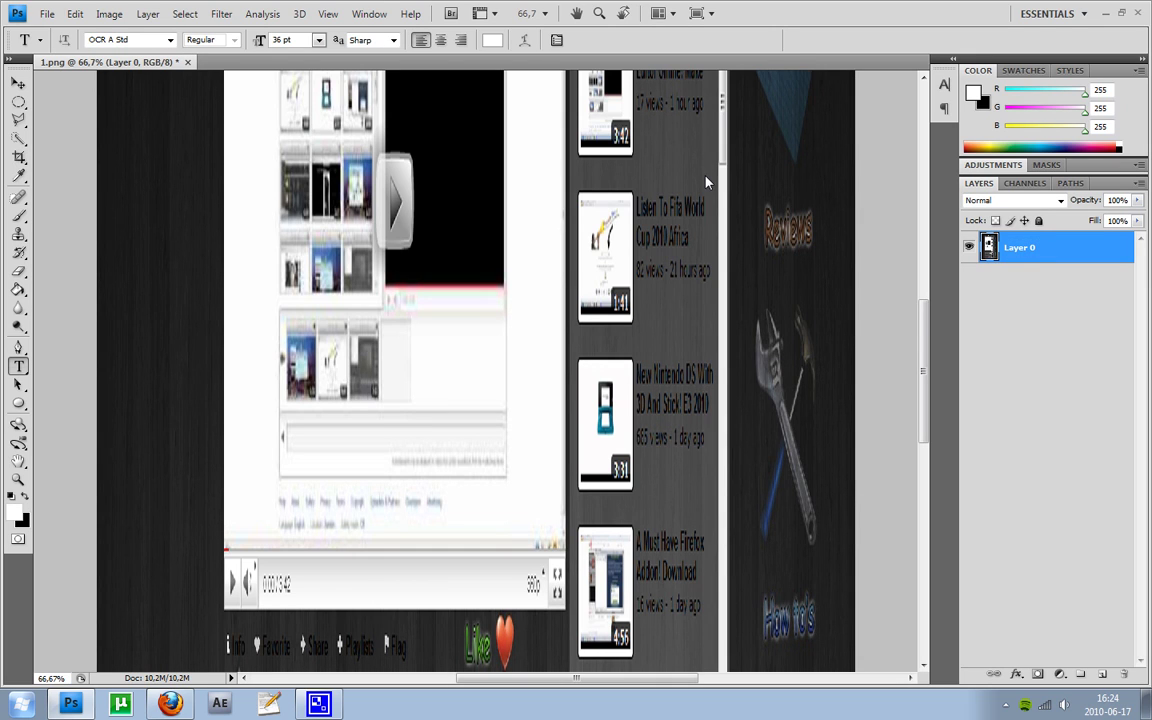
key("ctrl+z")
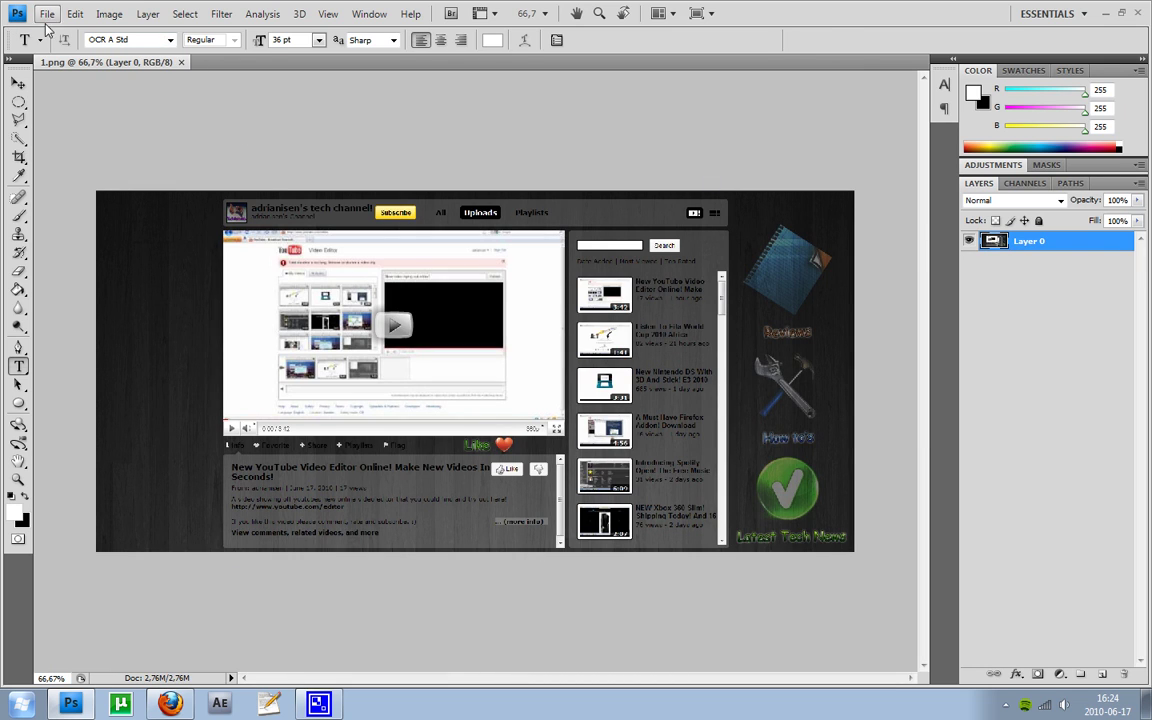
In Canvas Size, switch units to pixels and set the height to 2500.
left_click(52, 20)
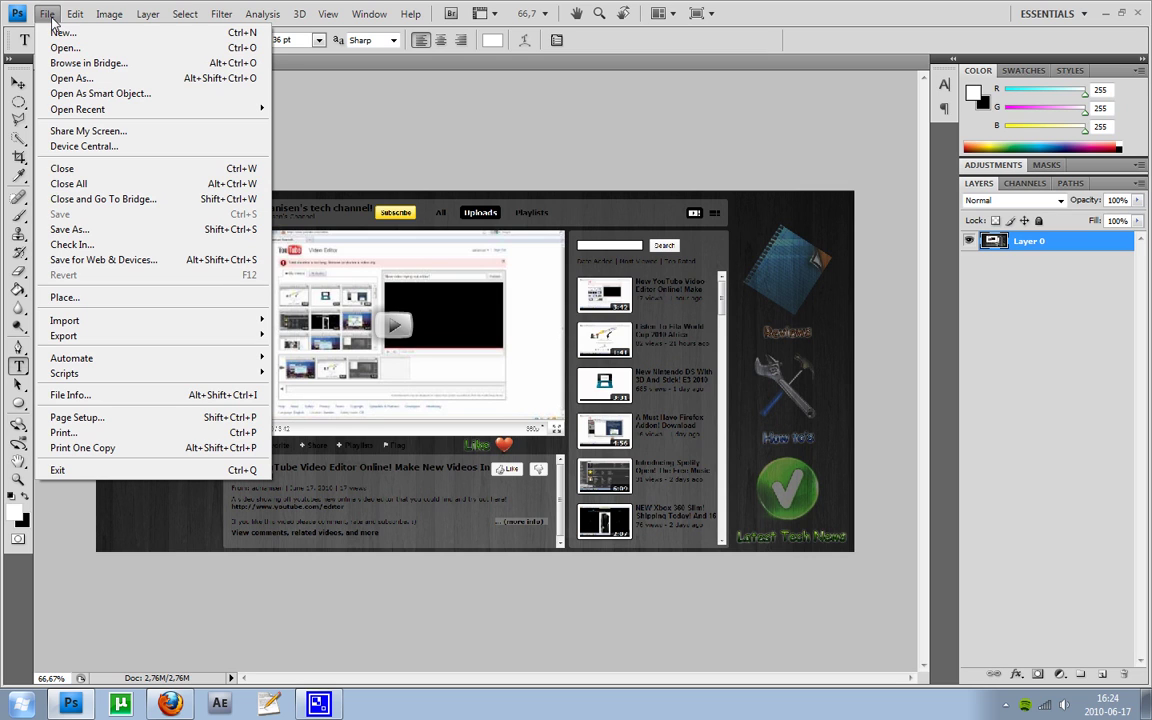
mouse_move(110, 14)
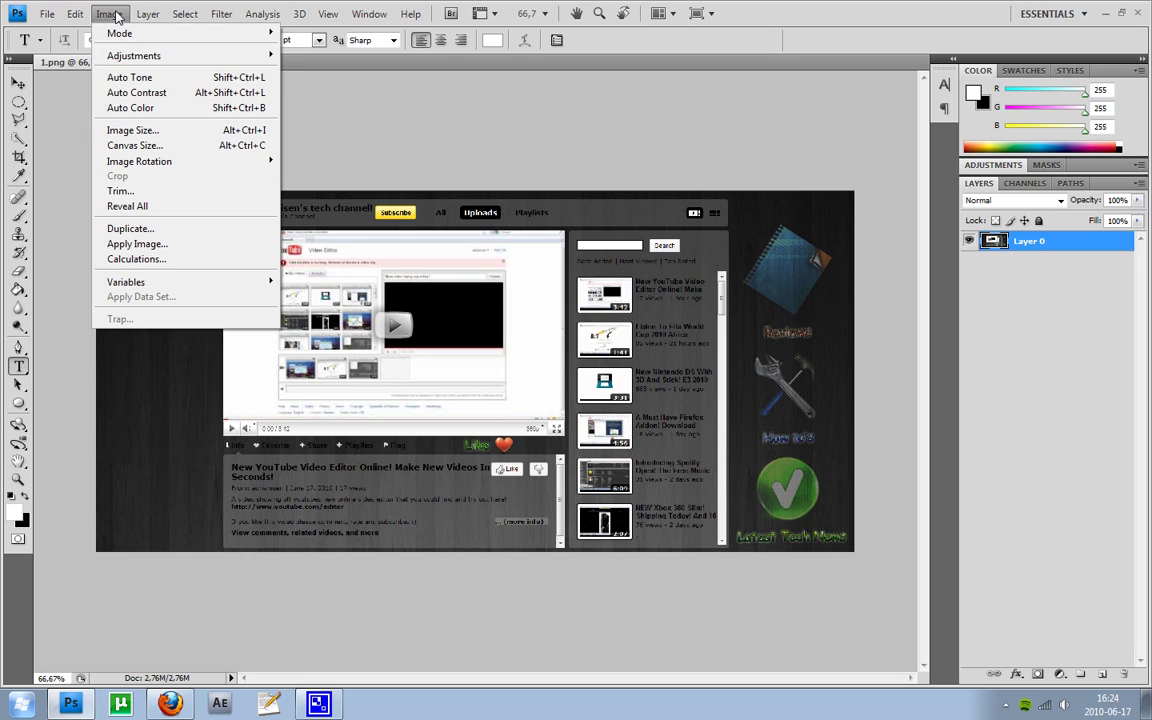
left_click(137, 146)
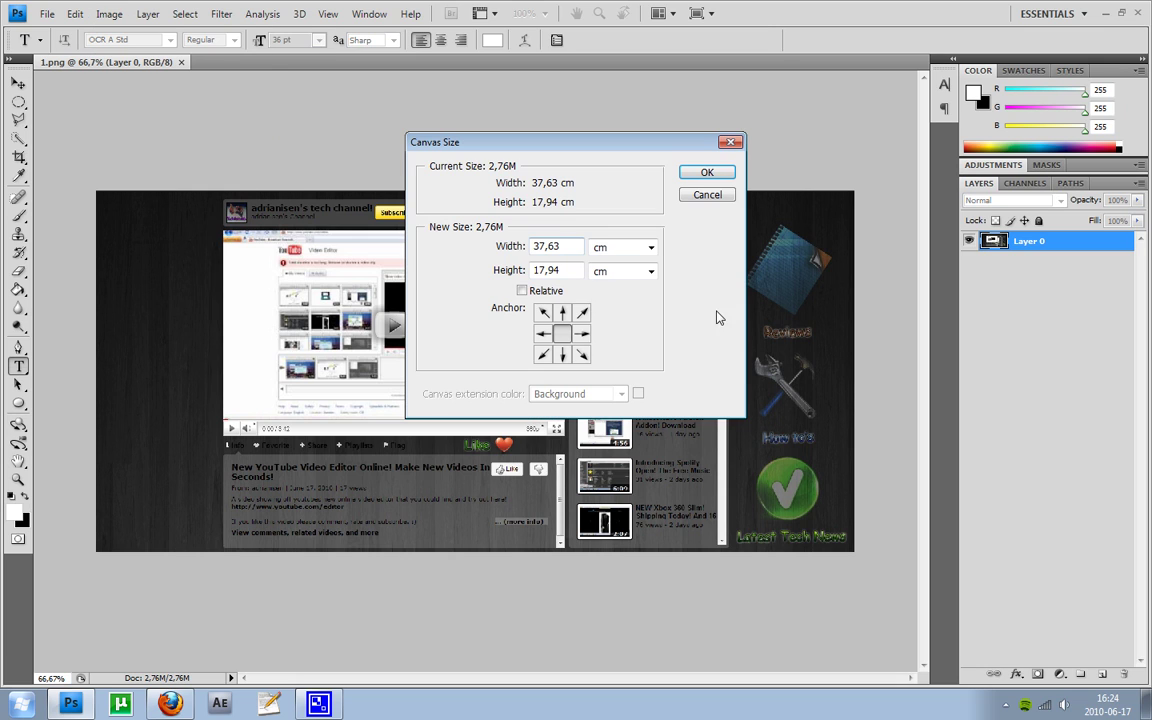
left_click(649, 272)
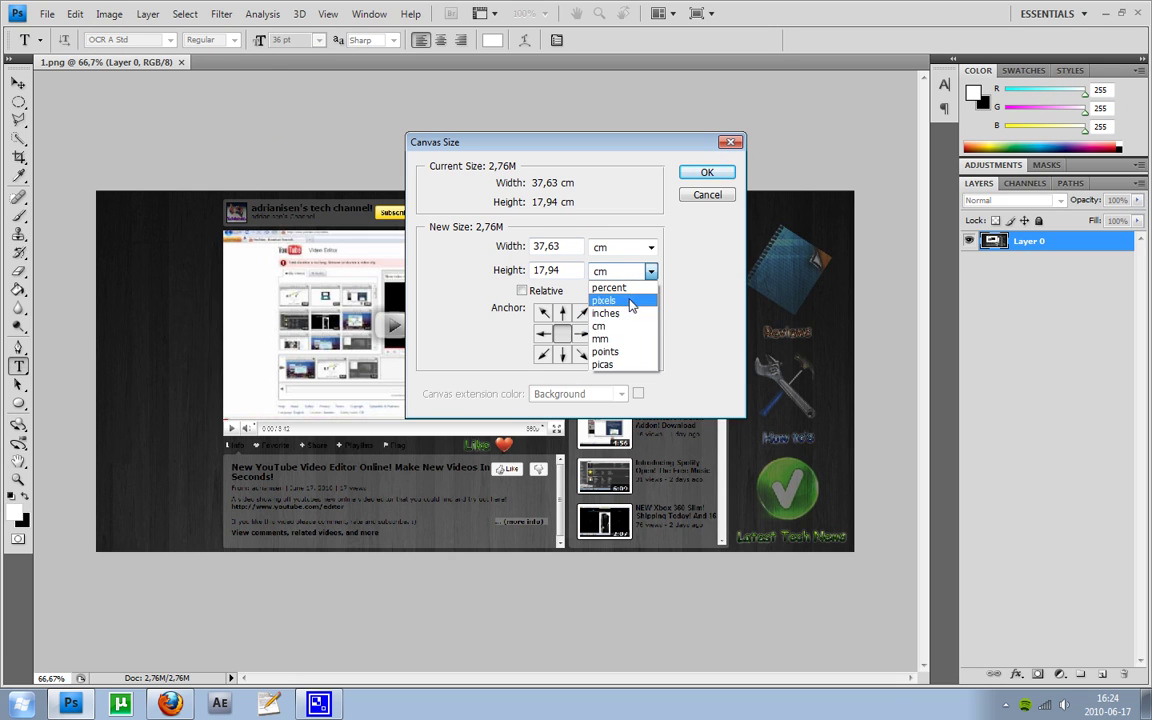
left_click(620, 300)
double_click(550, 270)
type("200")
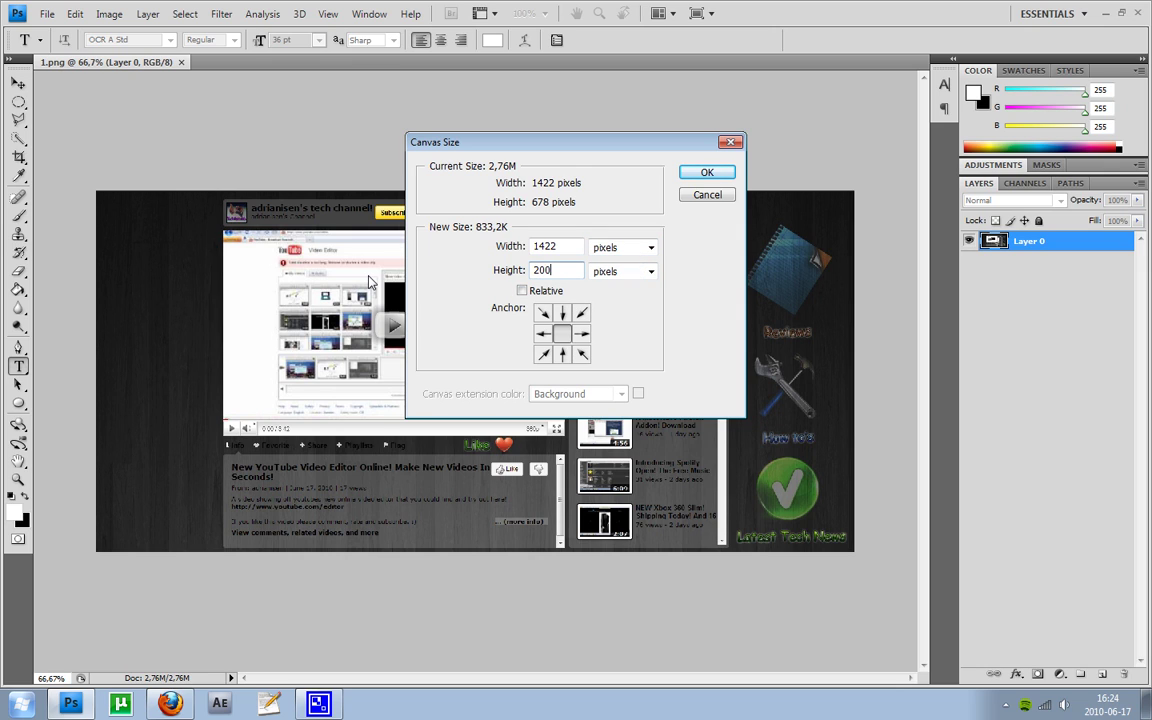
key("BackSpace")
key("BackSpace")
type("500")
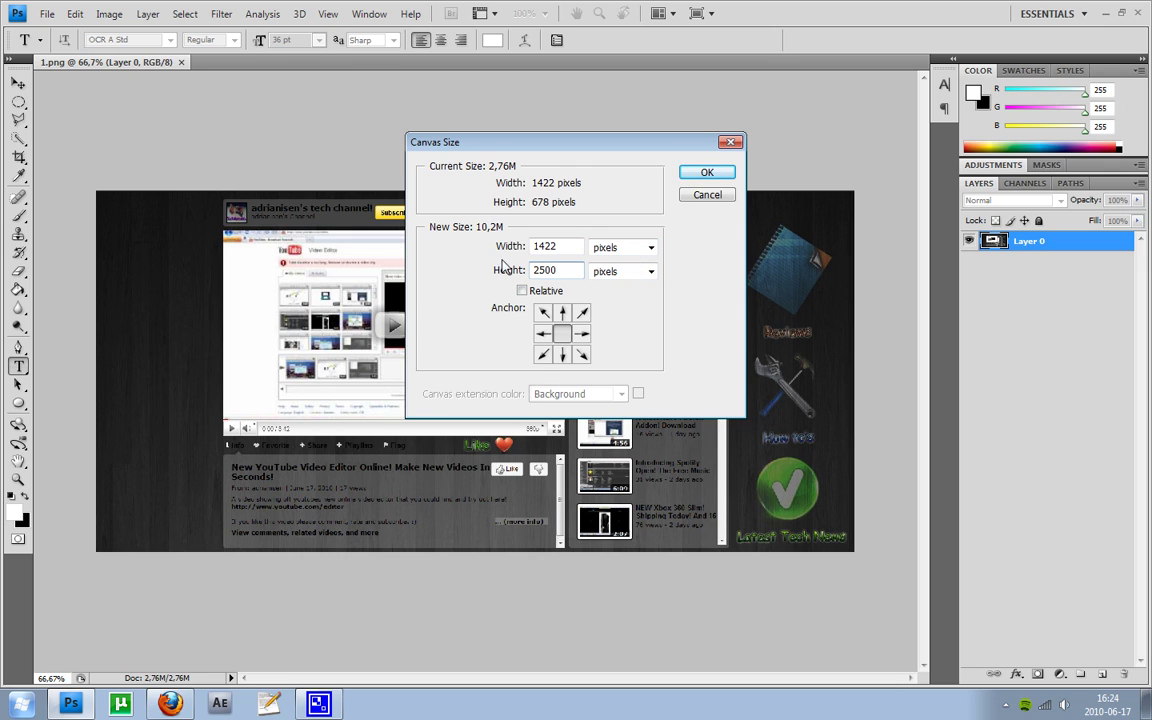
Apply the 2500-pixel canvas and drag the layout layer up to the canvas top with the Move tool.
left_click(722, 175)
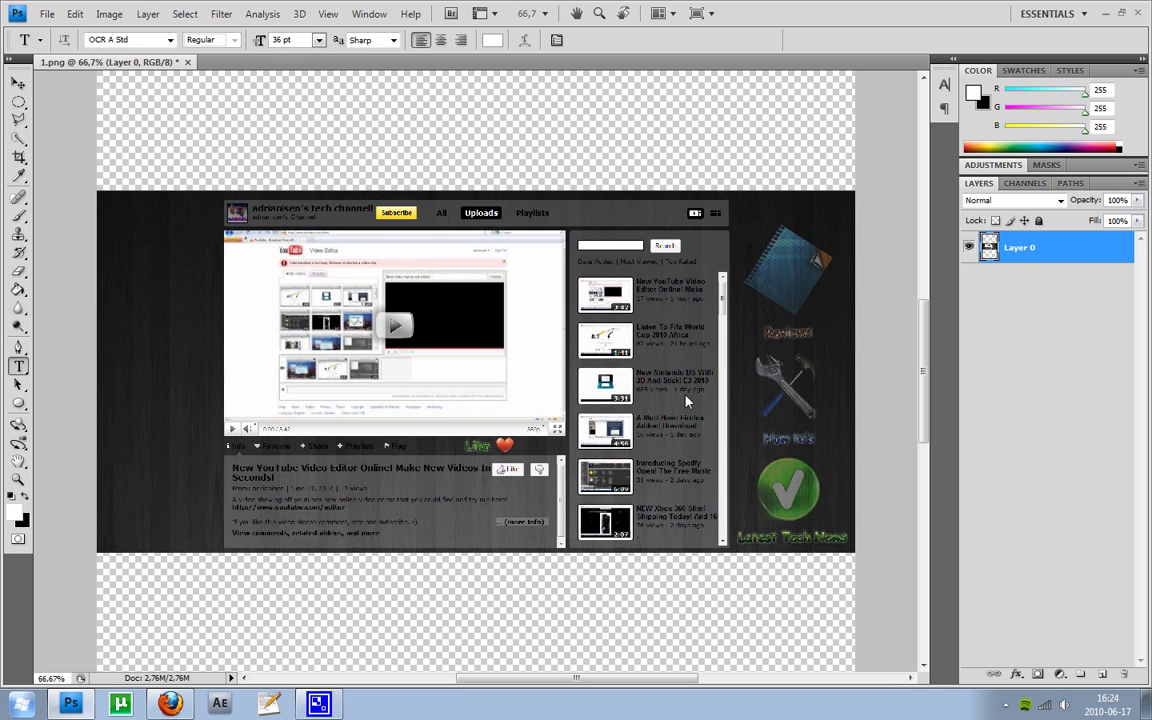
scroll(686, 400, "down", 10)
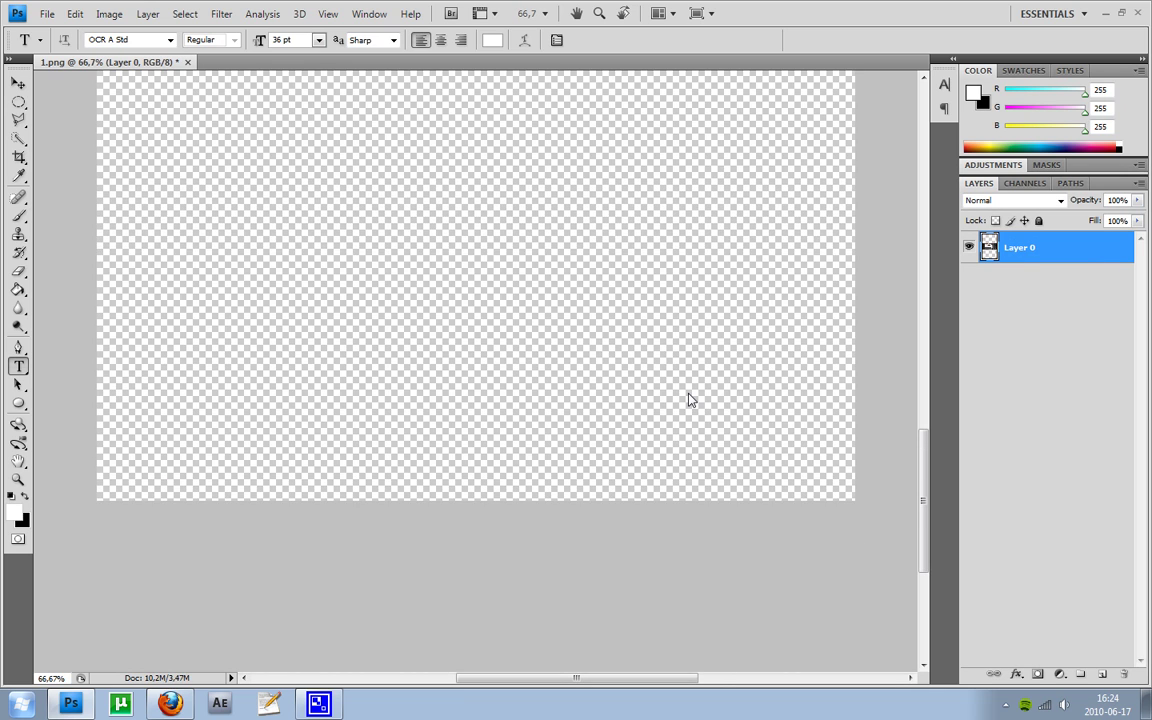
key("ctrl+v")
left_click(18, 83)
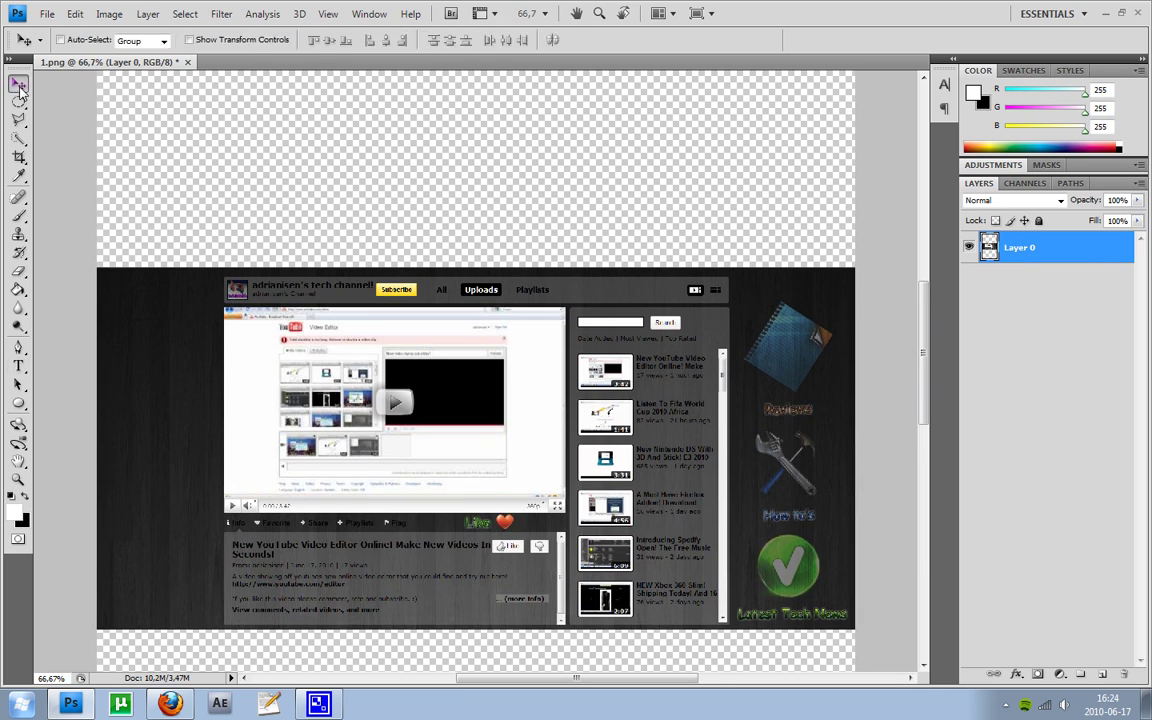
scroll(400, 495, "up", 3)
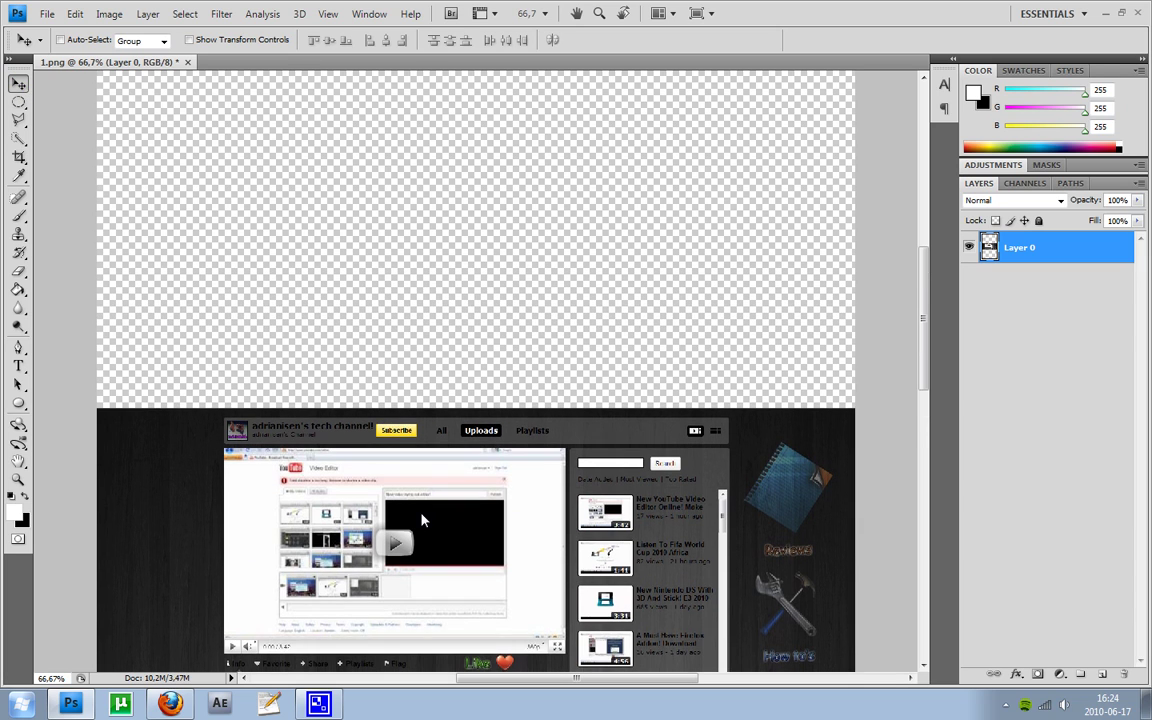
scroll(421, 517, "up", 1)
scroll(430, 480, "down", 5)
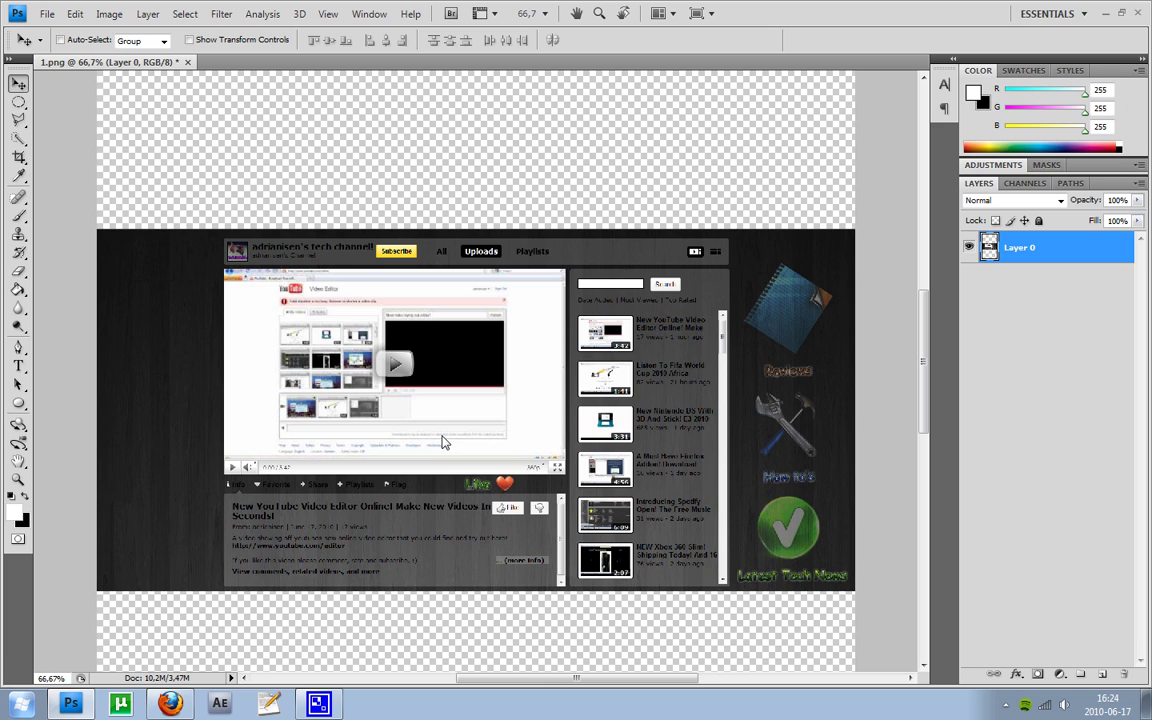
scroll(445, 443, "down", 4)
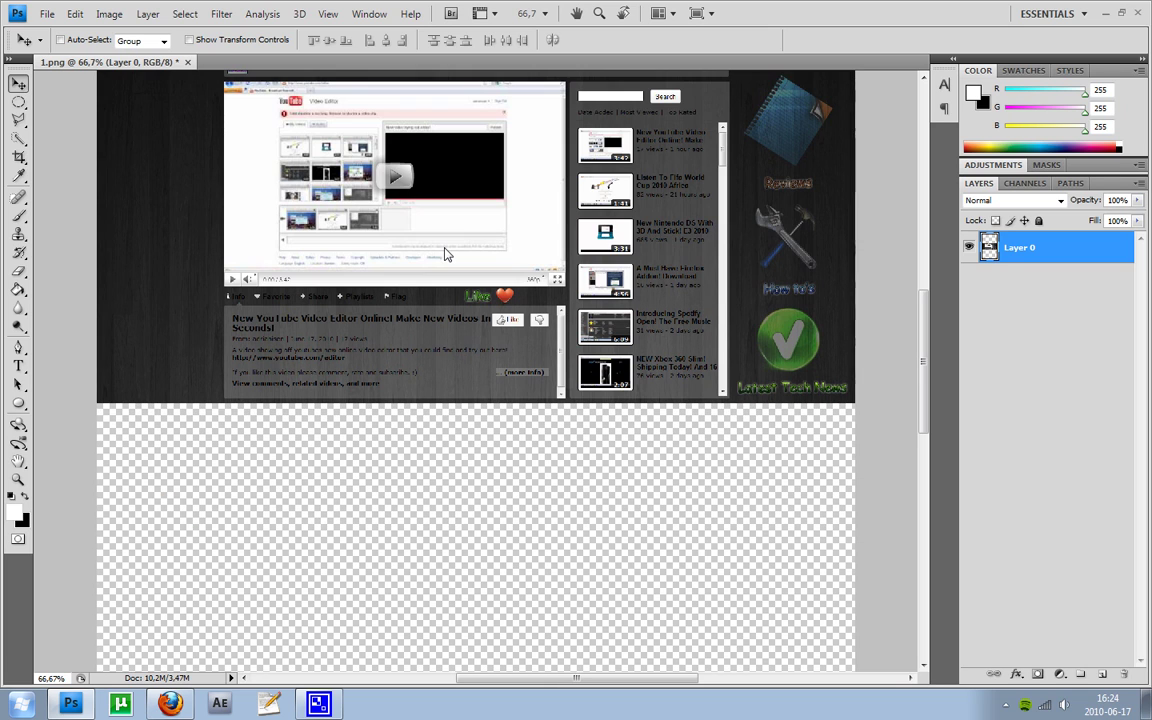
scroll(445, 255, "up", 12)
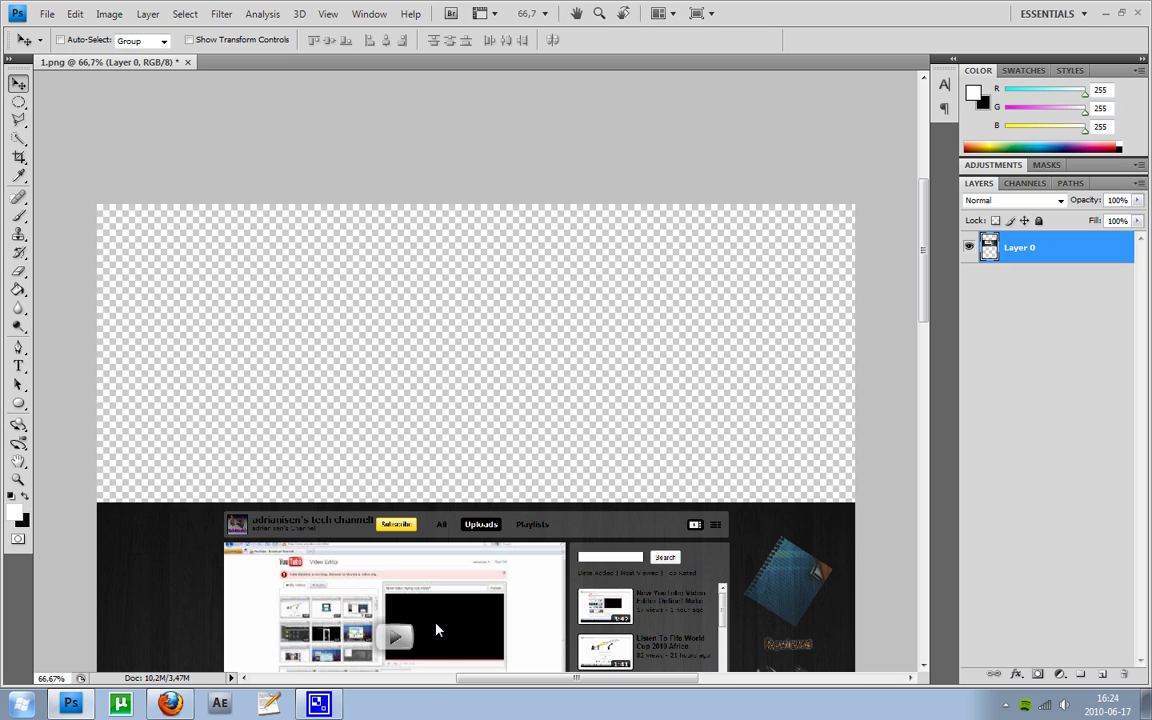
left_click_drag(437, 630, 440, 330)
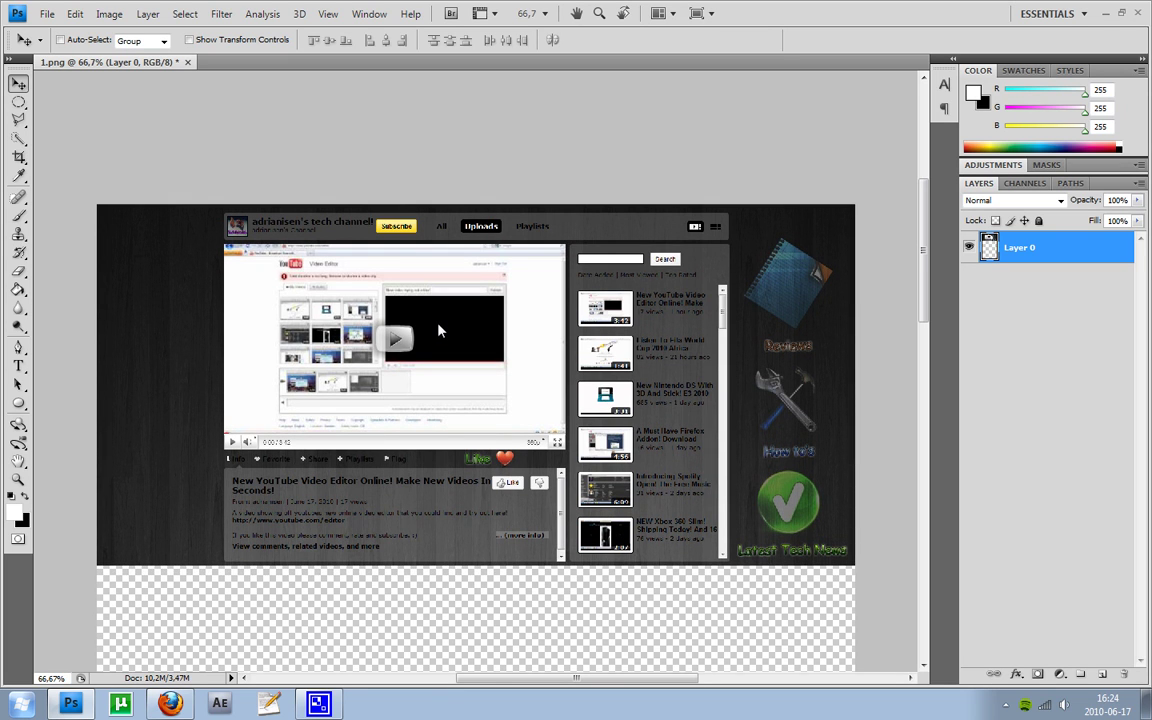
Drag 2.png and 3.png from the desktop into Photoshop and maximize the window again.
left_click(1122, 14)
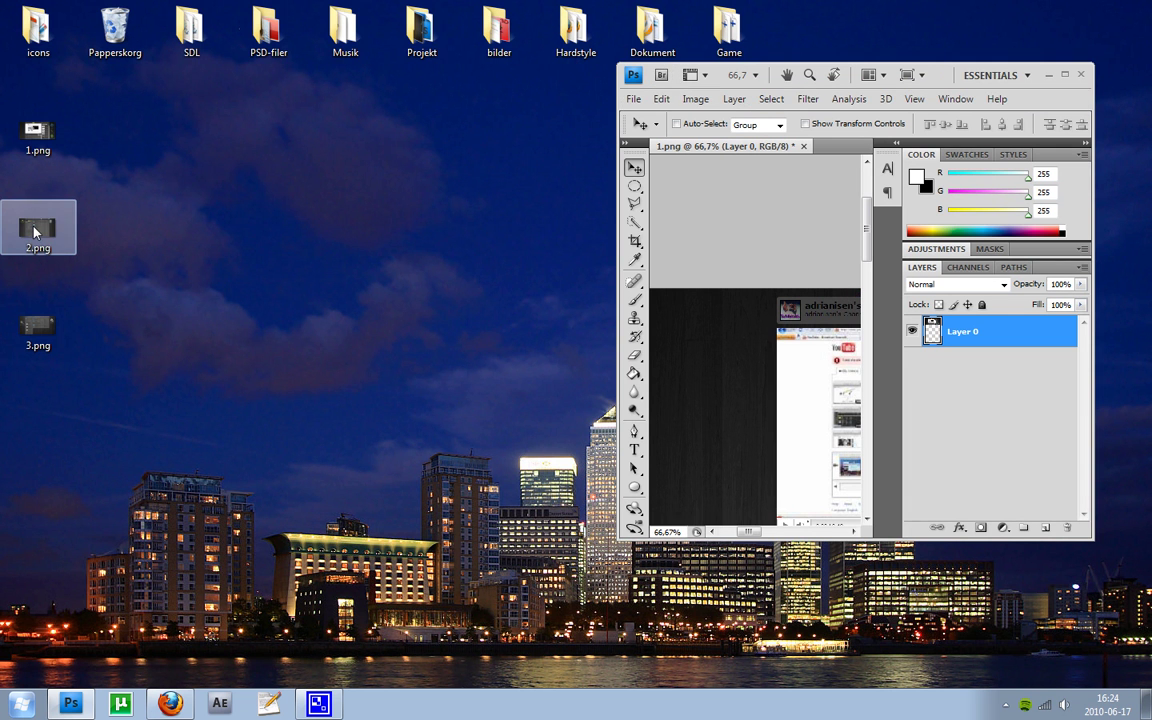
left_click_drag(34, 232, 689, 391)
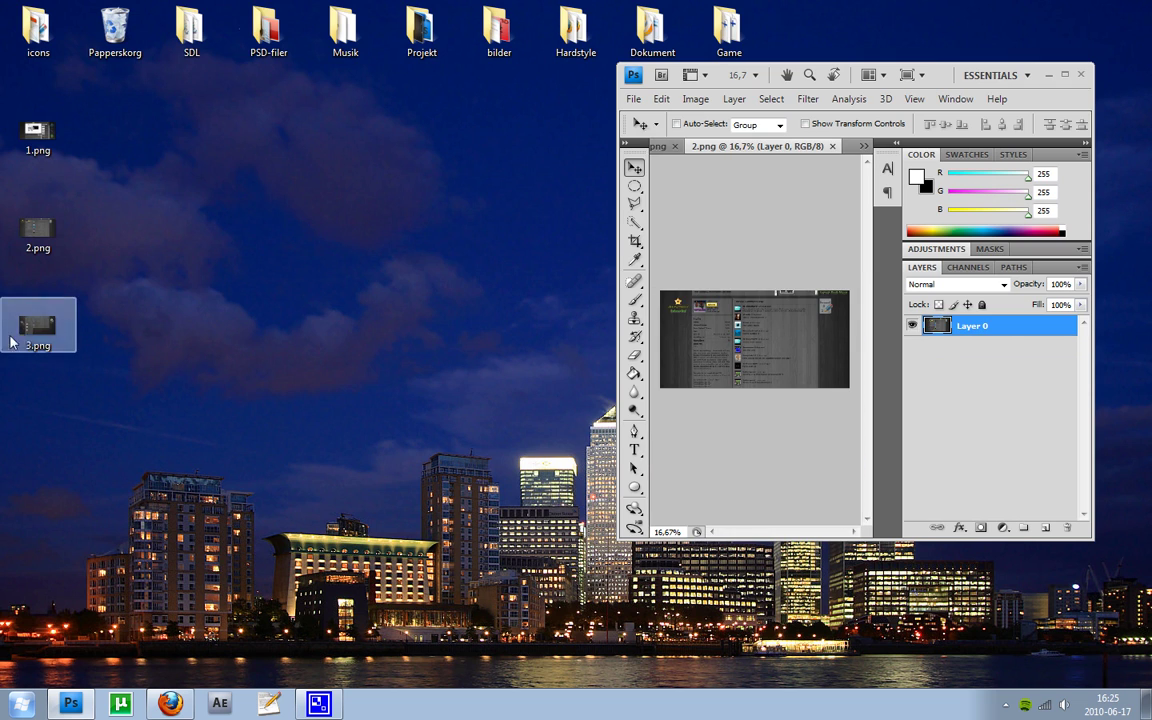
left_click_drag(707, 450, 708, 354)
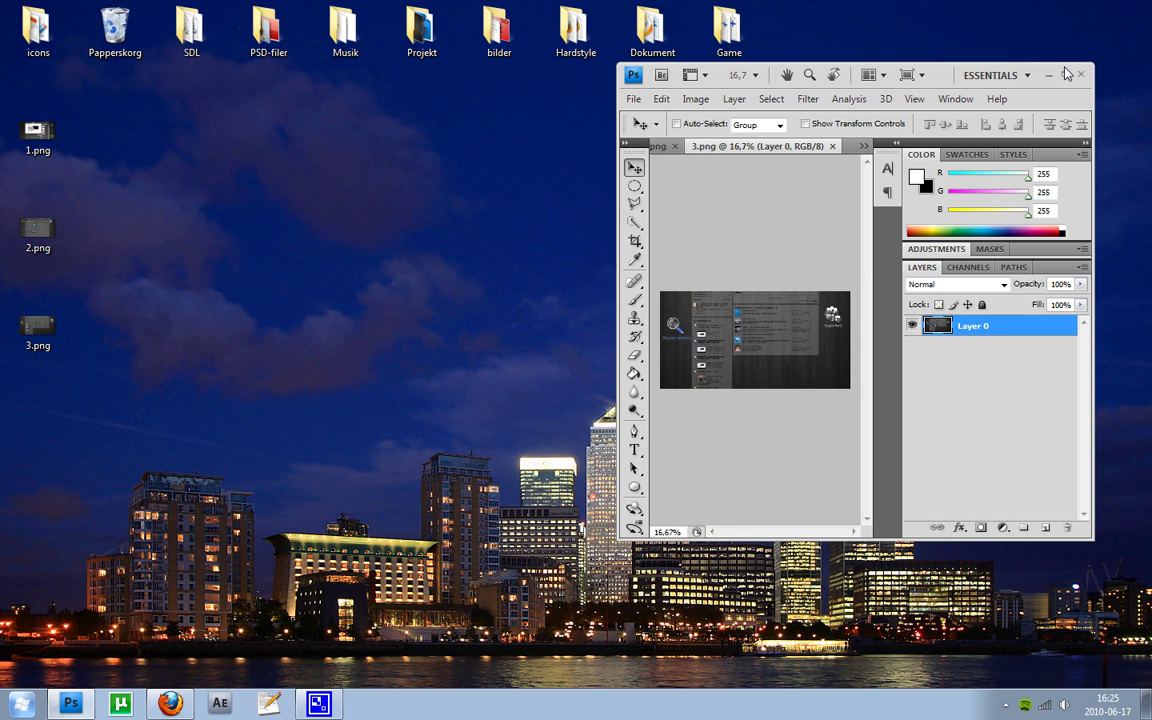
left_click_drag(956, 66, 341, 5)
Float 2.png in its own window and drag its image into 1.png as Layer 1.
left_click(250, 64)
left_click_drag(256, 66, 257, 190)
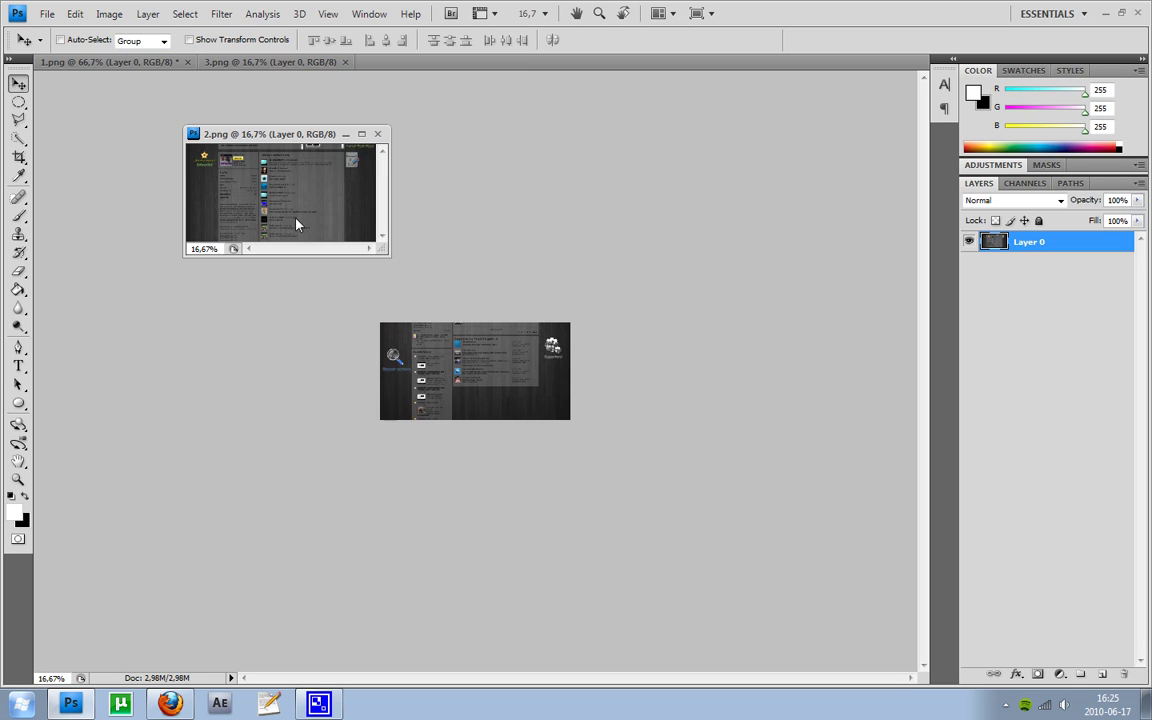
left_click(141, 64)
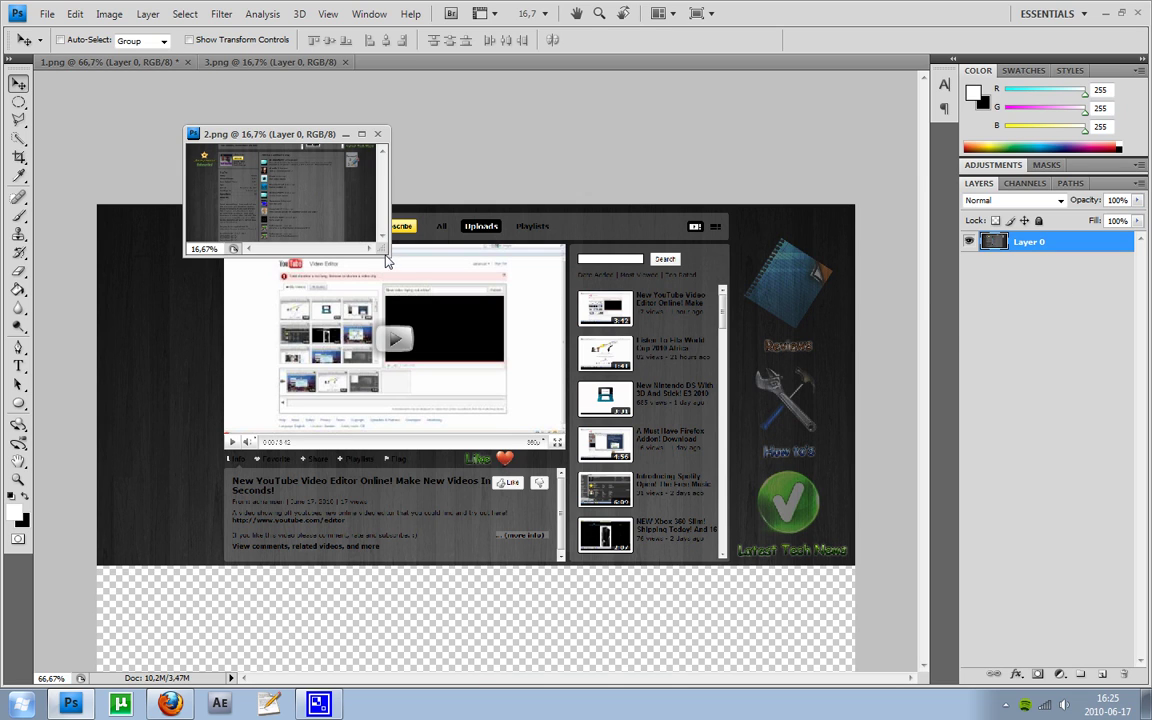
left_click_drag(387, 252, 638, 366)
left_click_drag(405, 258, 397, 547)
Minimize 2.png and align semi-transparent Layer 1 beneath the page's video section at 200% zoom.
scroll(415, 540, "down", 5)
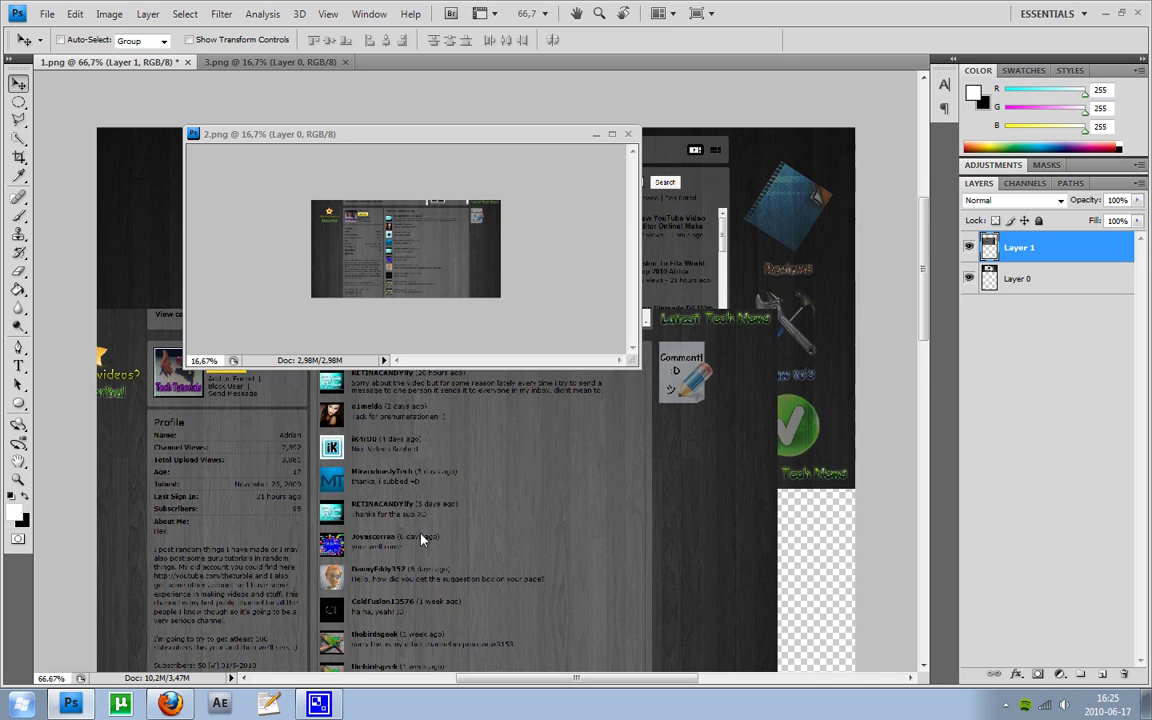
left_click(595, 136)
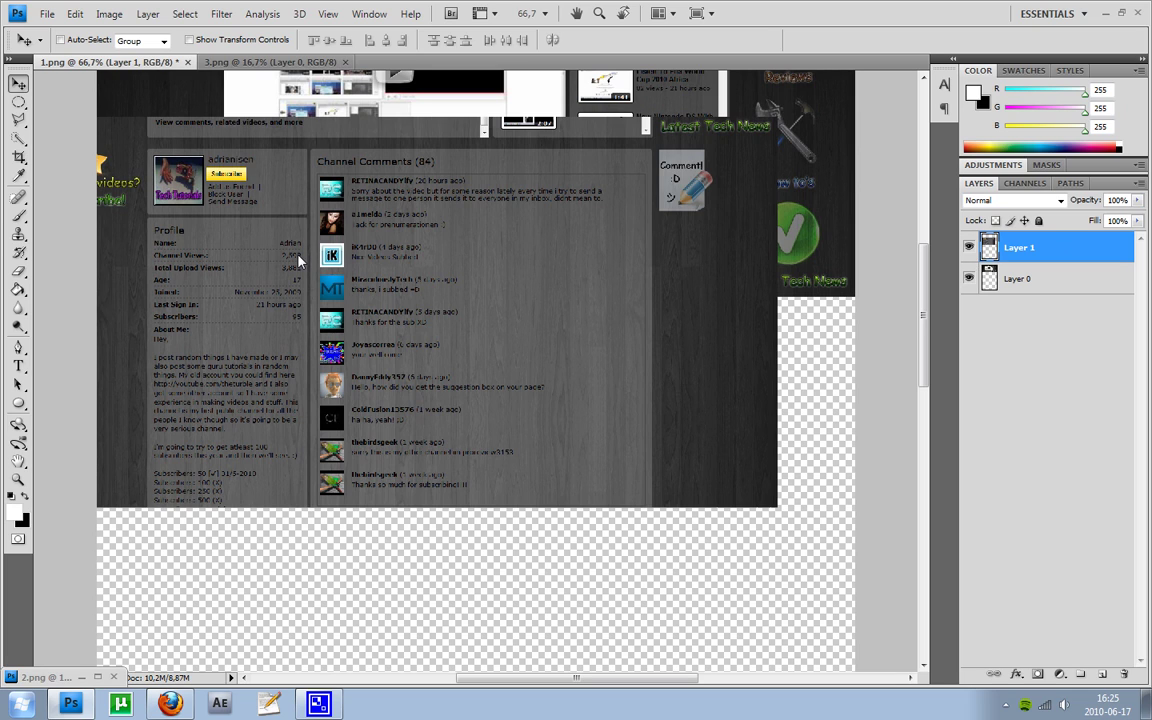
left_click_drag(298, 260, 372, 423)
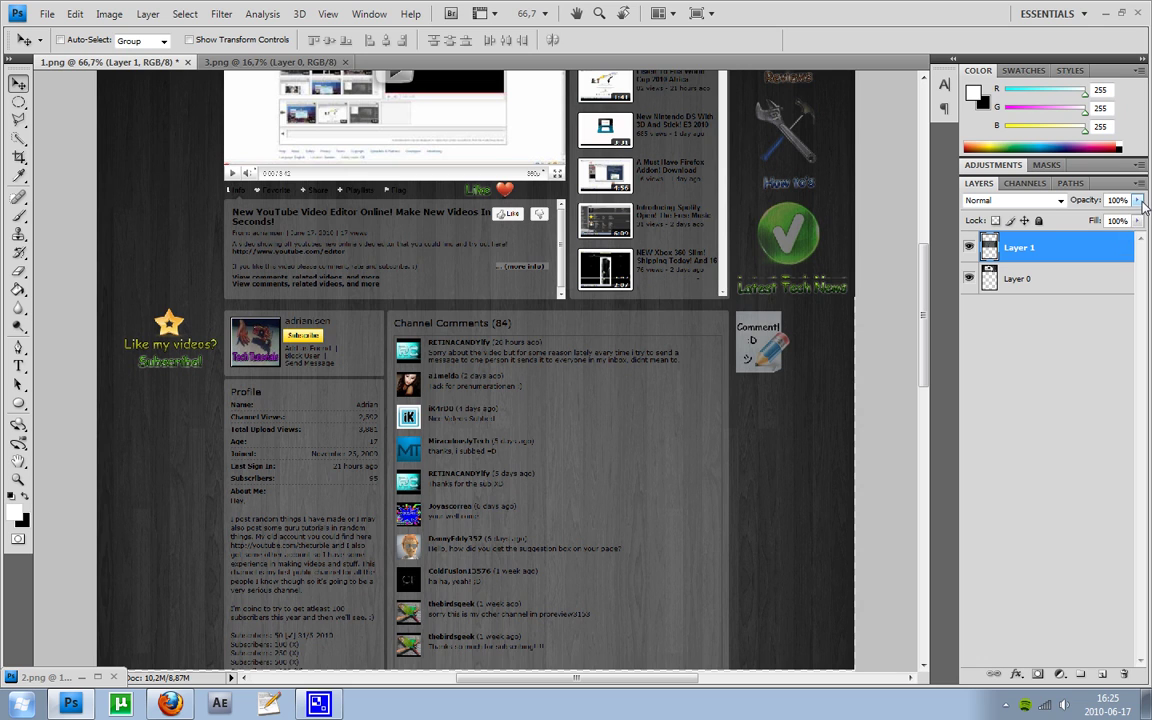
left_click(1138, 200)
mouse_move(1138, 215)
left_mouse_down()
mouse_move(1117, 224)
mouse_move(1129, 222)
left_mouse_up()
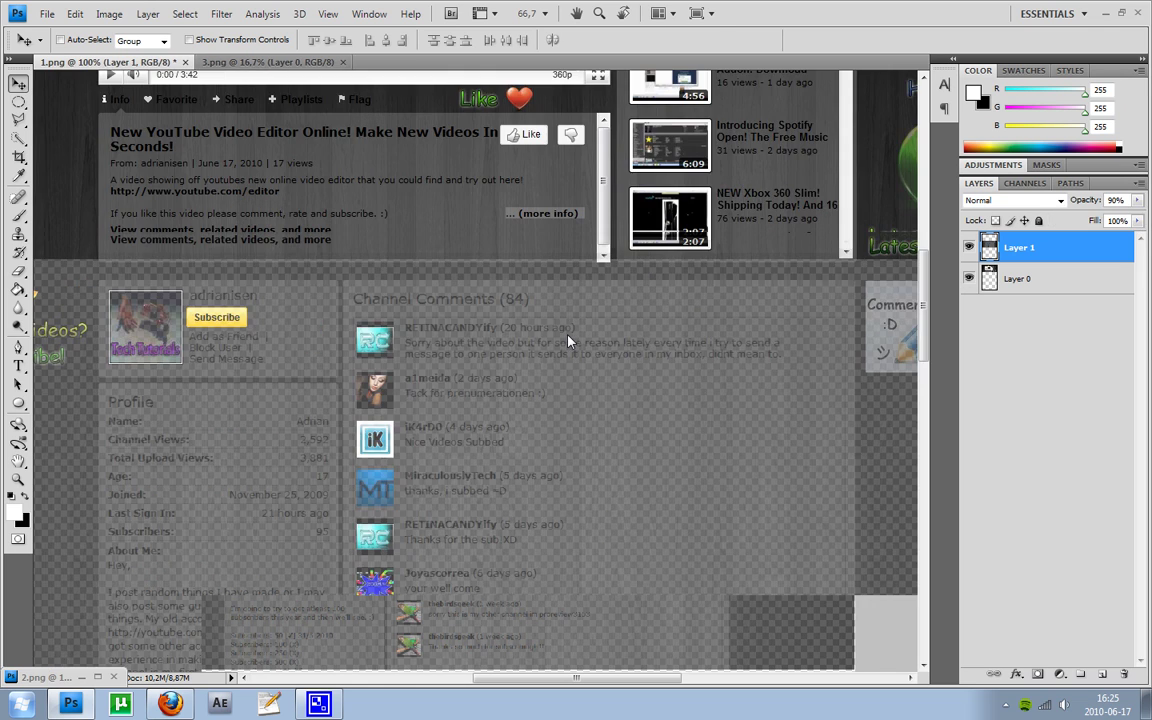
key("ctrl+plus")
key("ctrl+plus")
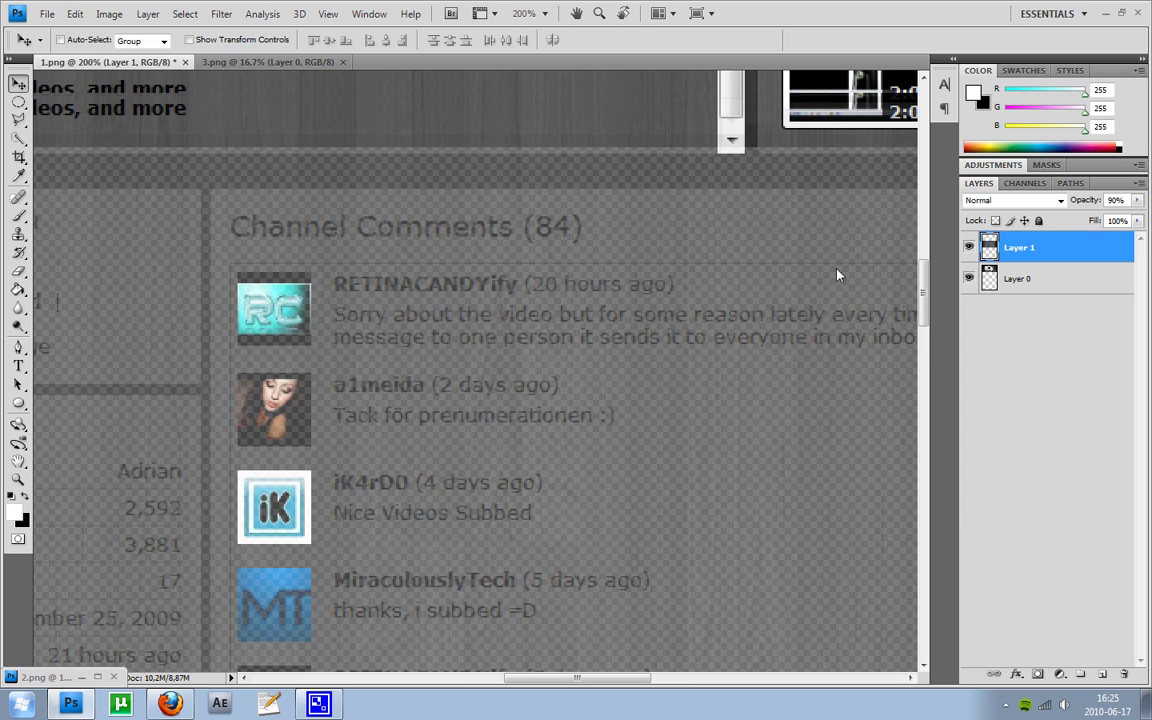
left_click_drag(838, 273, 98, 527)
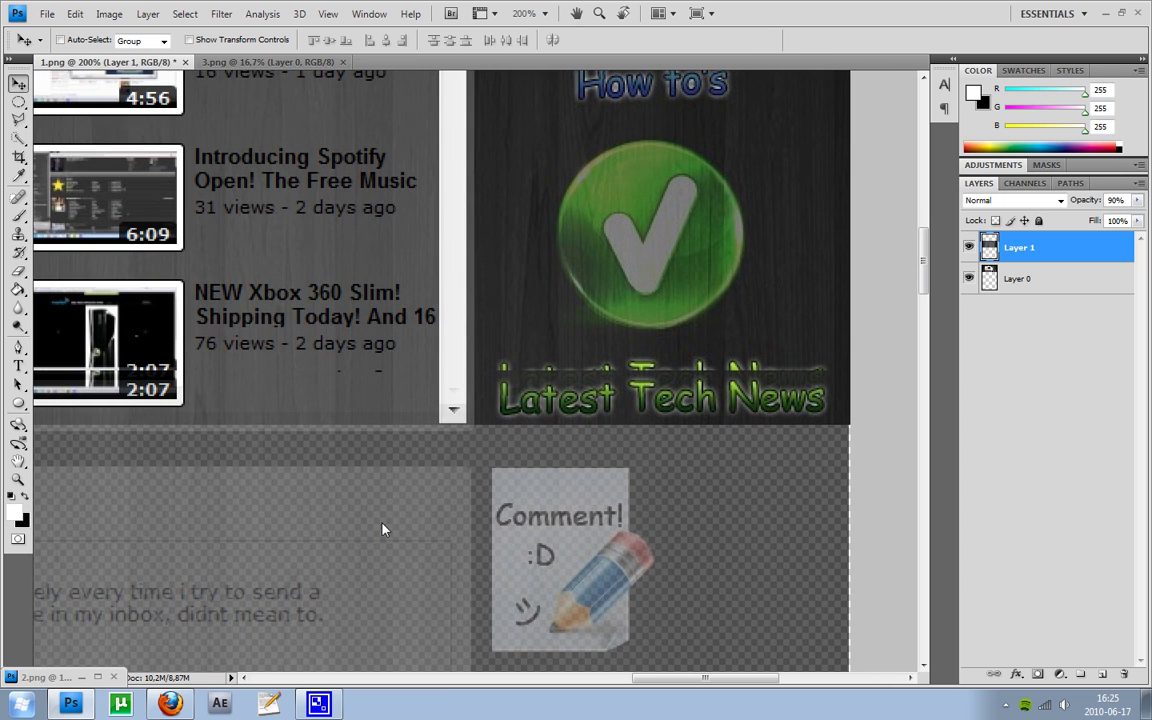
left_click_drag(381, 530, 381, 512)
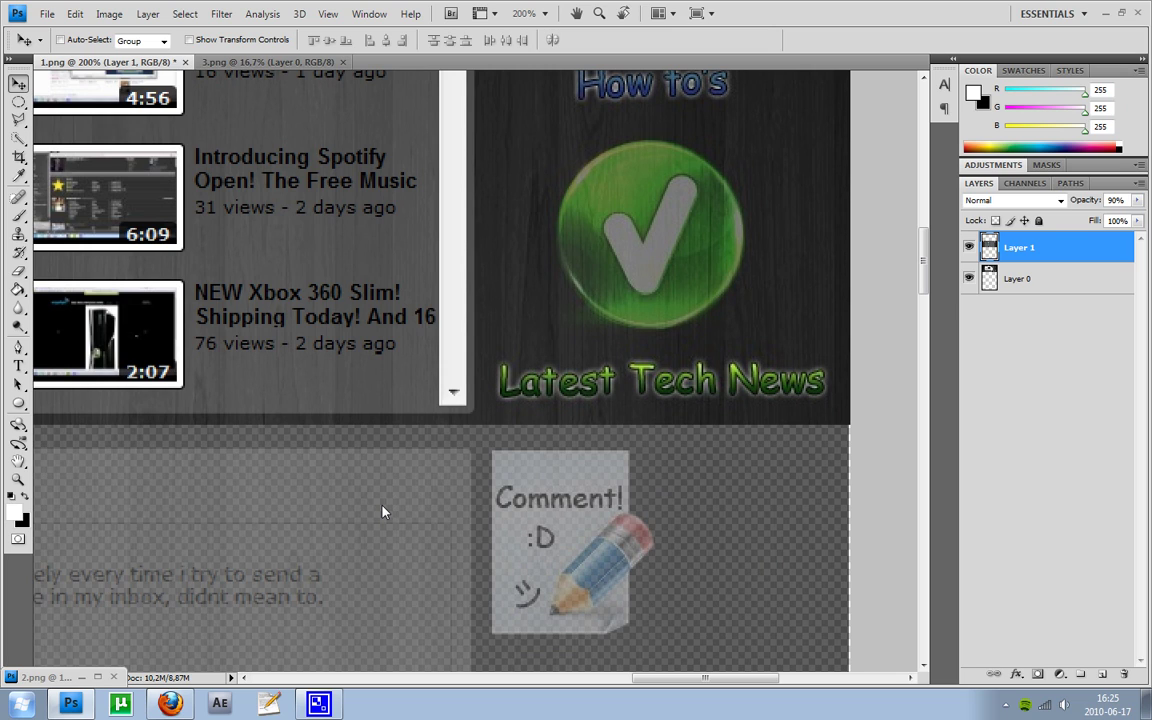
Return Layer 1 to 100% opacity and zoom in and out to verify the alignment.
key("ctrl+minus")
key("ctrl+minus")
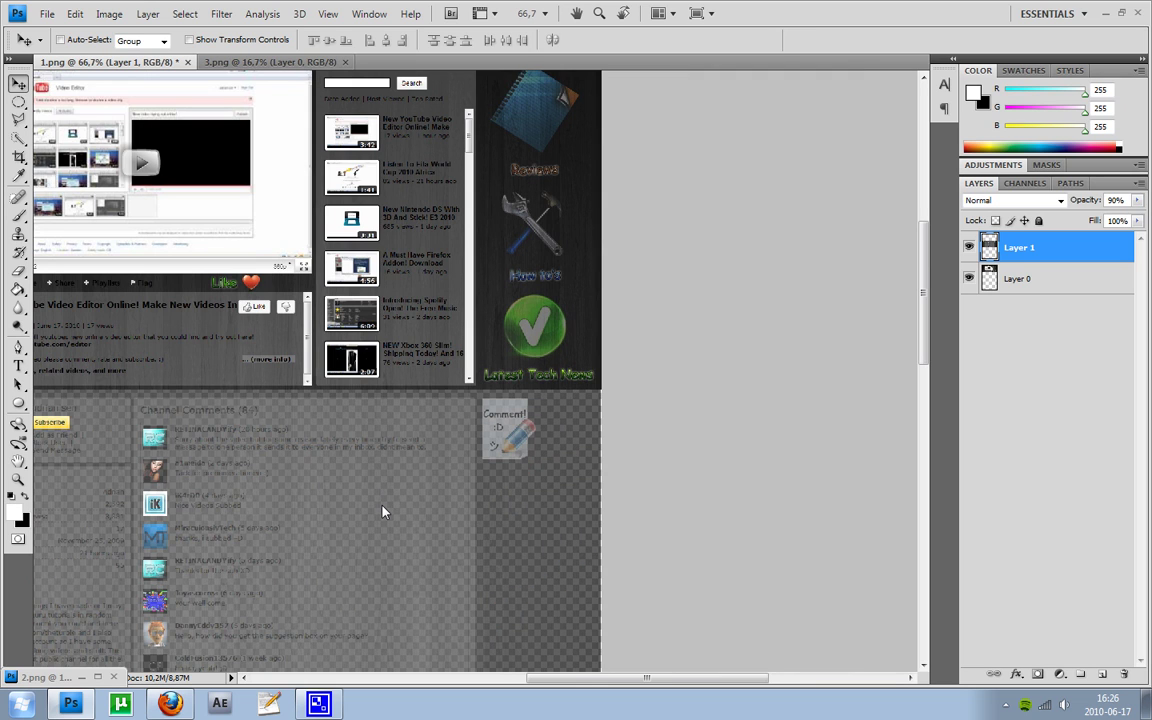
left_click_drag(222, 486, 457, 484)
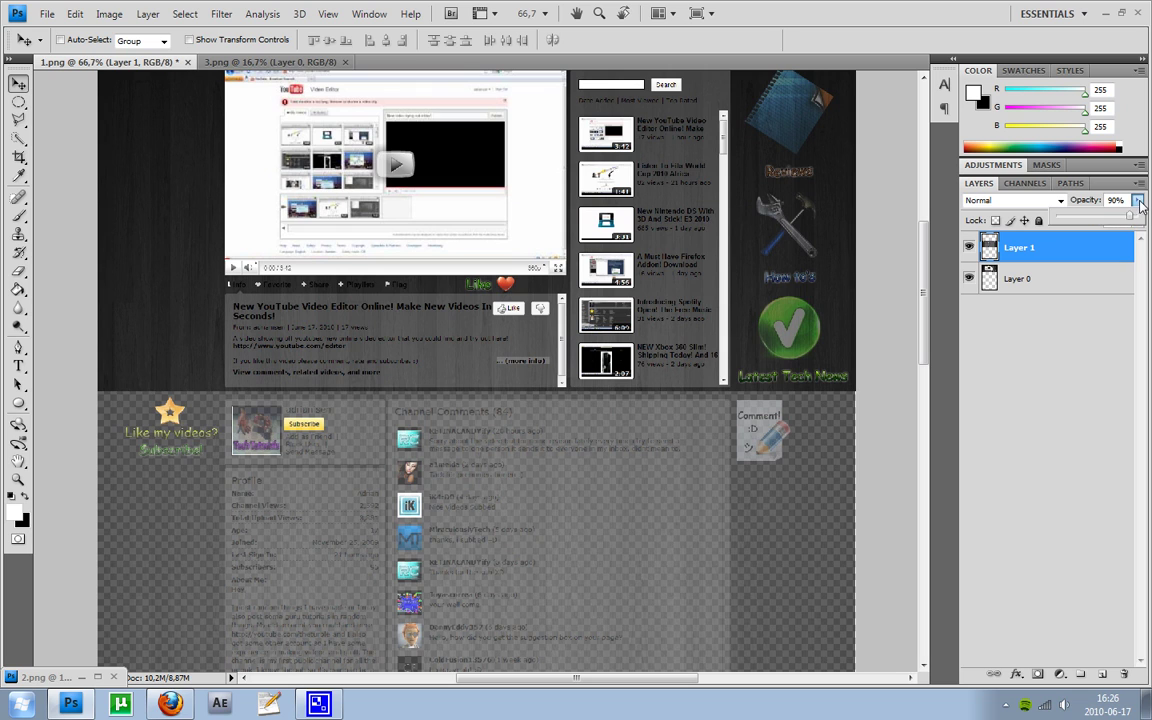
left_click_drag(1127, 217, 1141, 220)
scroll(563, 390, "down", 5)
scroll(563, 390, "up", 4)
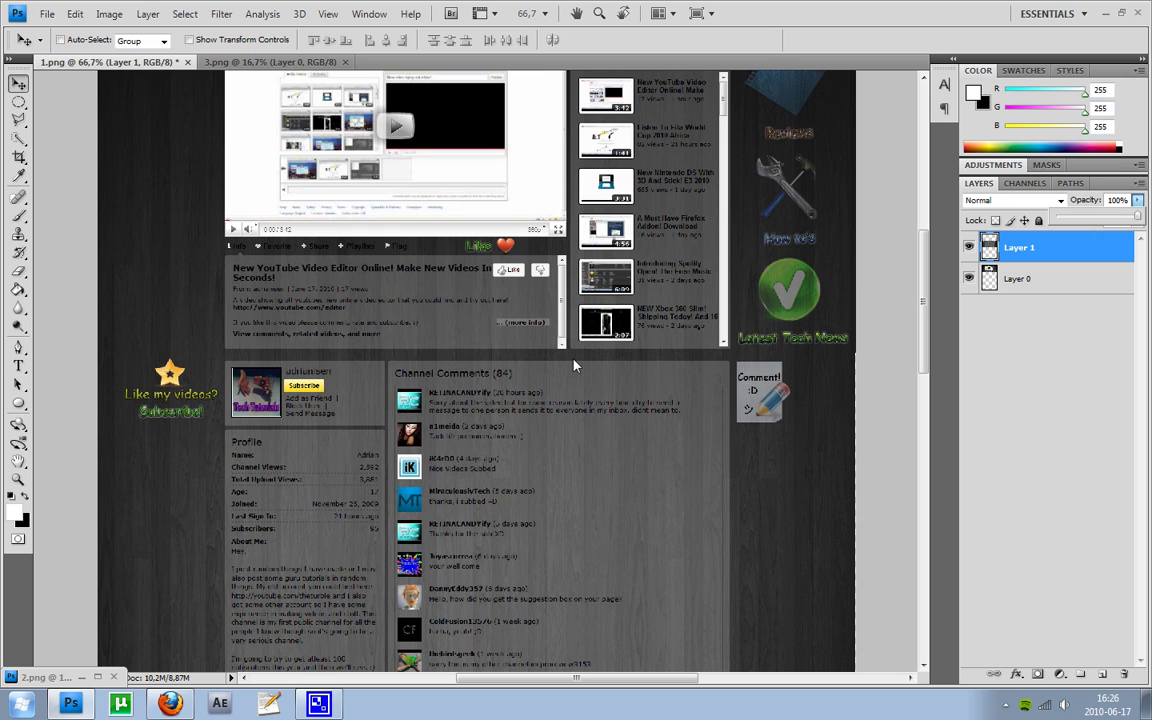
key("ctrl+plus")
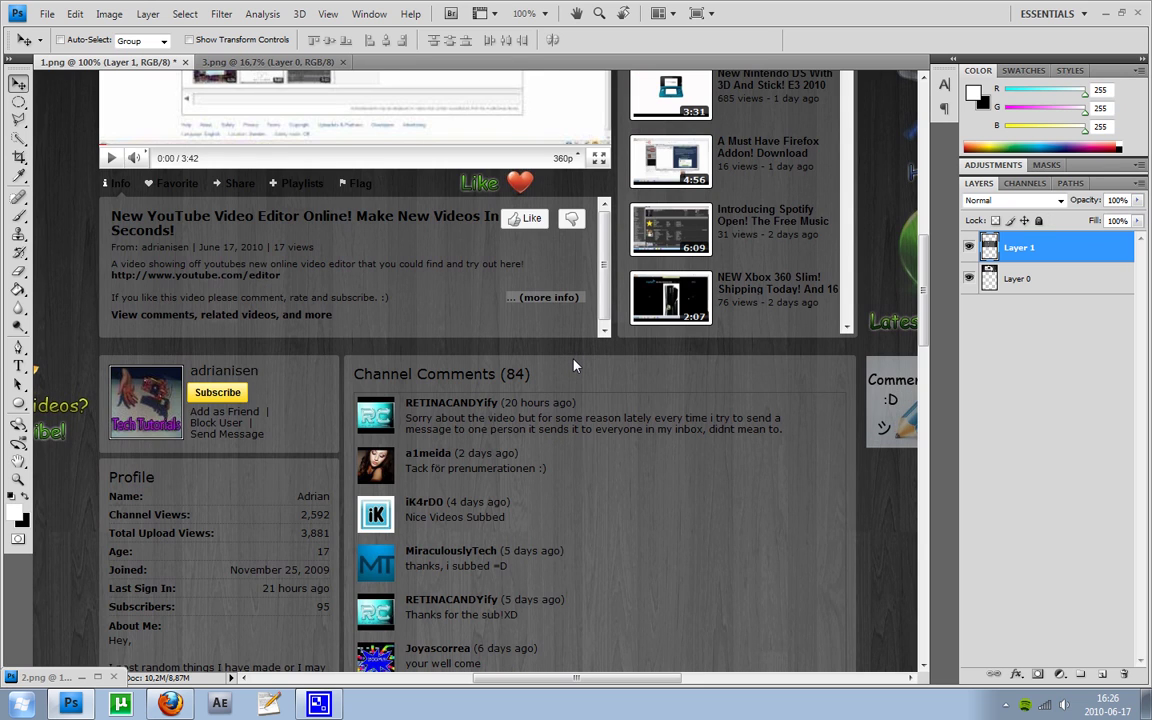
key("ctrl+minus")
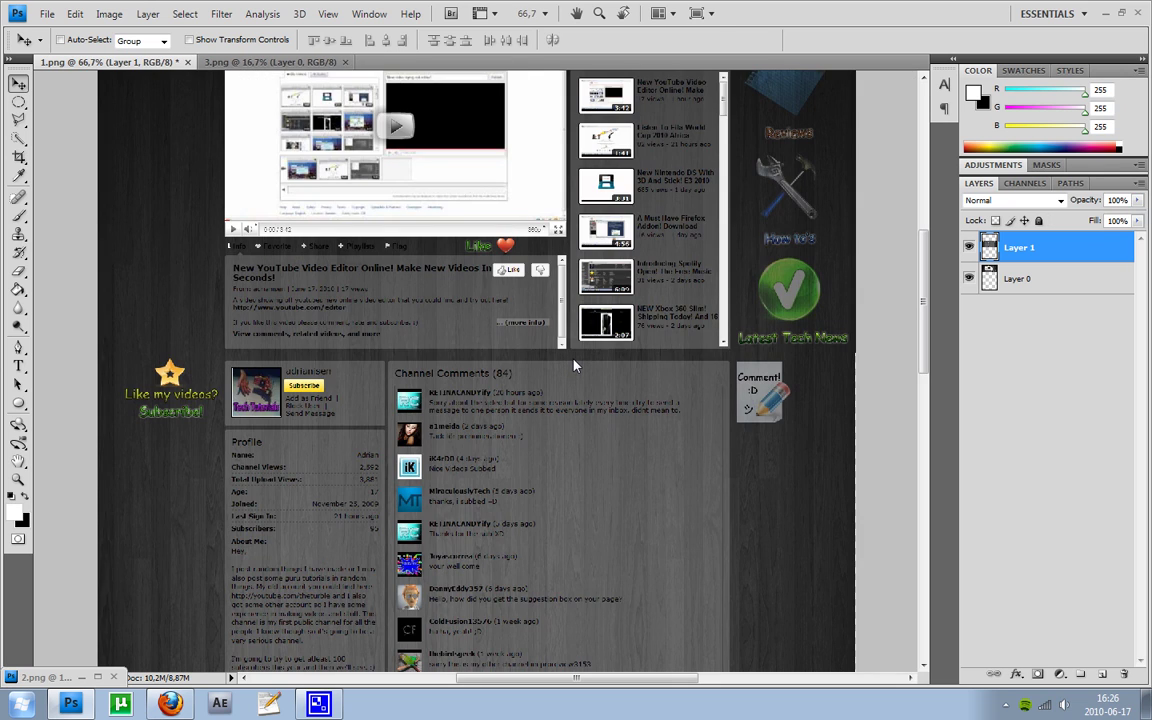
Drag the 3.png screenshot into 1.png as Layer 2 and place it below the comments section.
key("ctrl+minus")
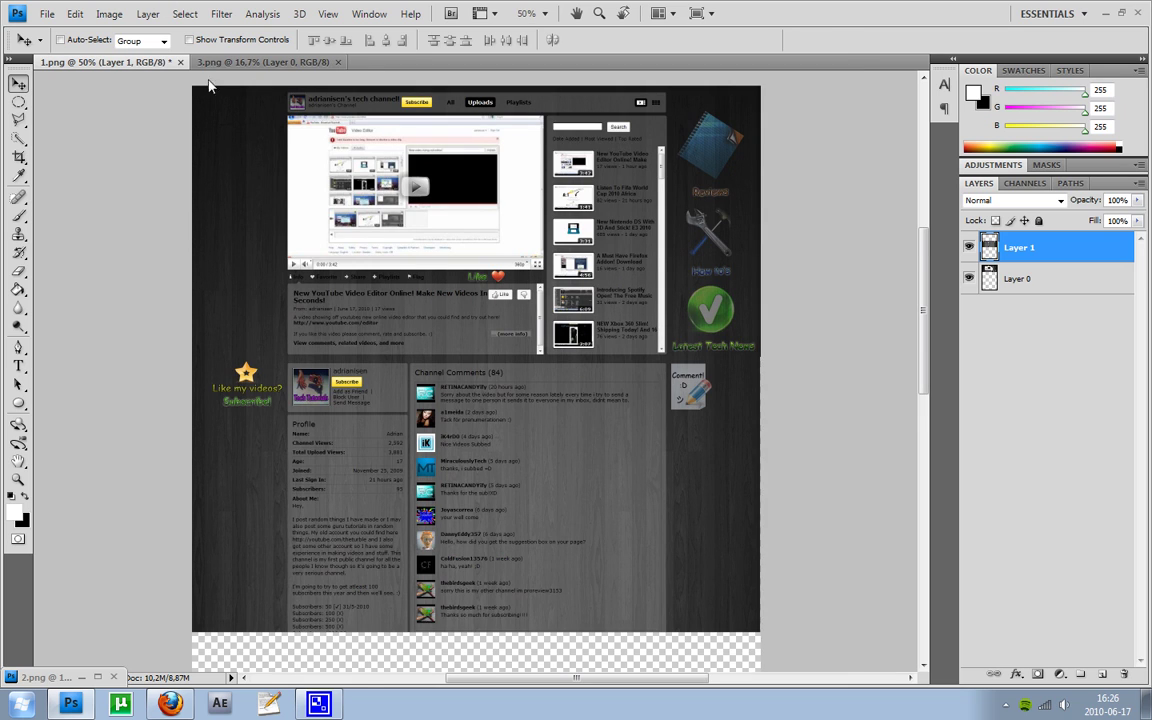
left_click(243, 62)
left_click_drag(245, 63, 146, 151)
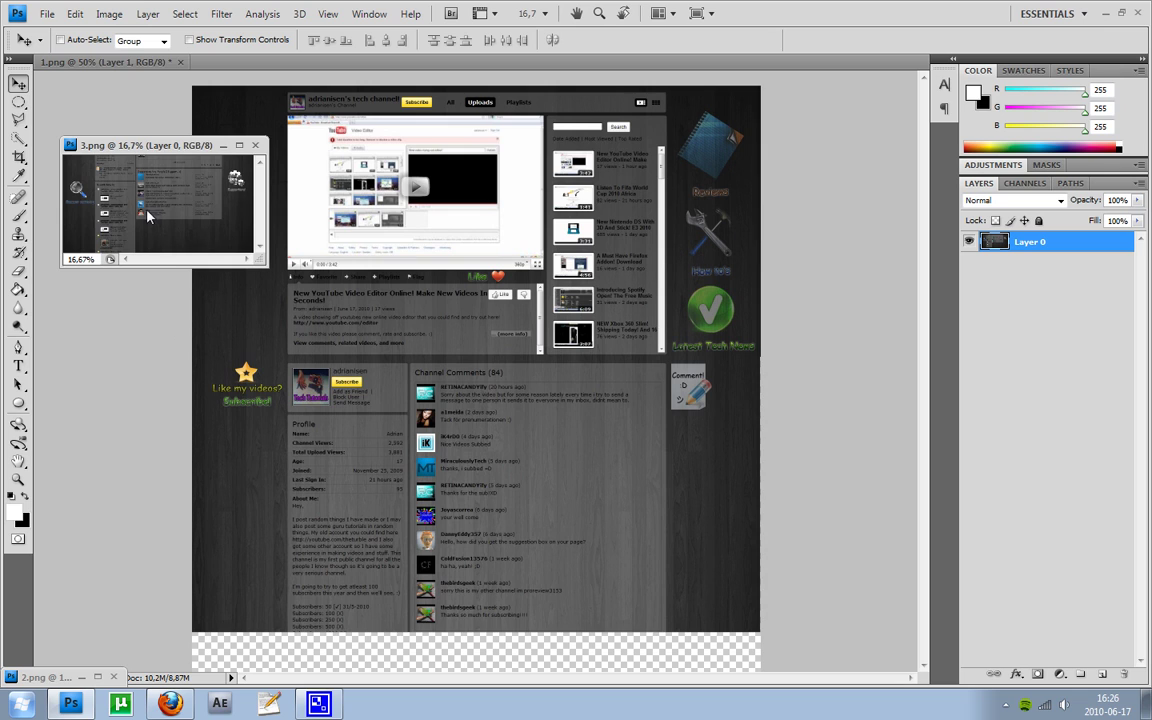
left_click_drag(146, 215, 393, 655)
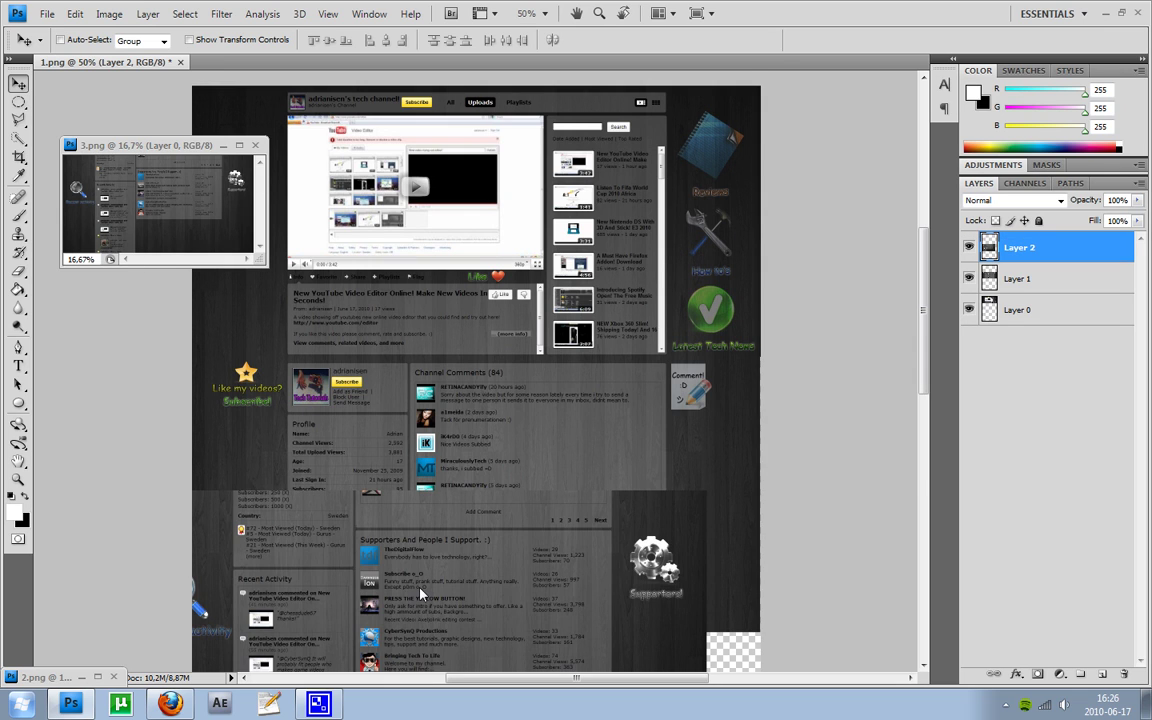
scroll(430, 450, "down", 5)
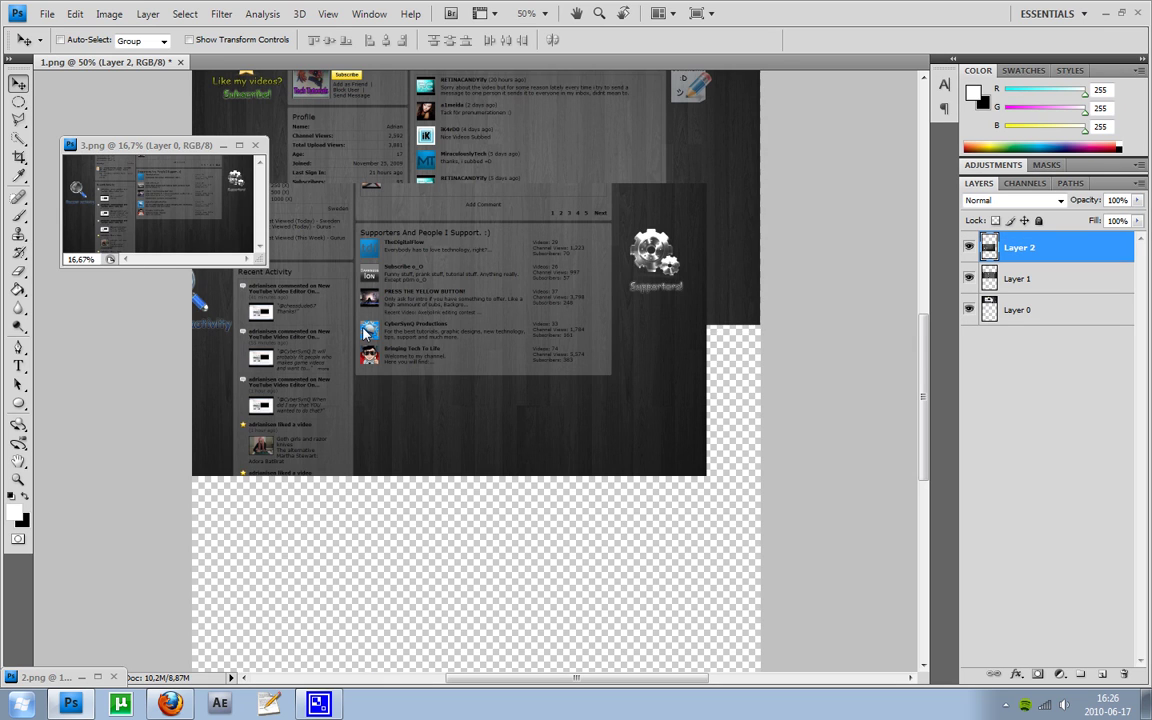
left_click_drag(365, 335, 418, 460)
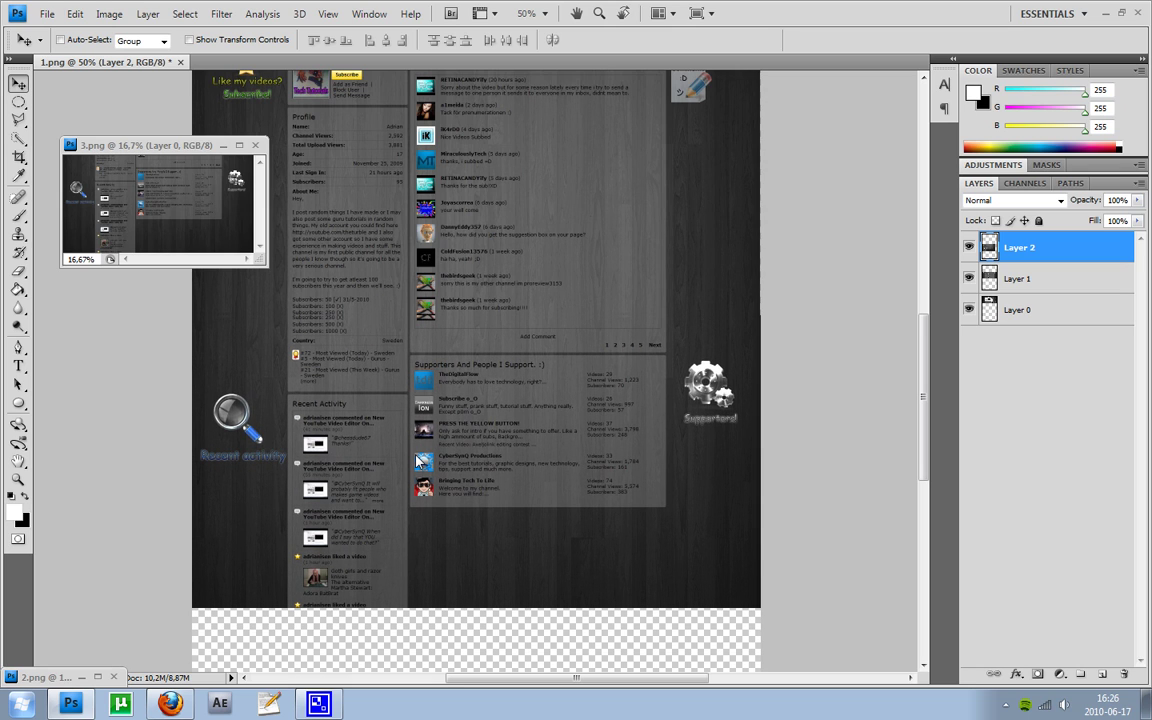
Check the new layer's seam, then minimize the floating 3.png window and close 2.png.
key("ctrl+plus")
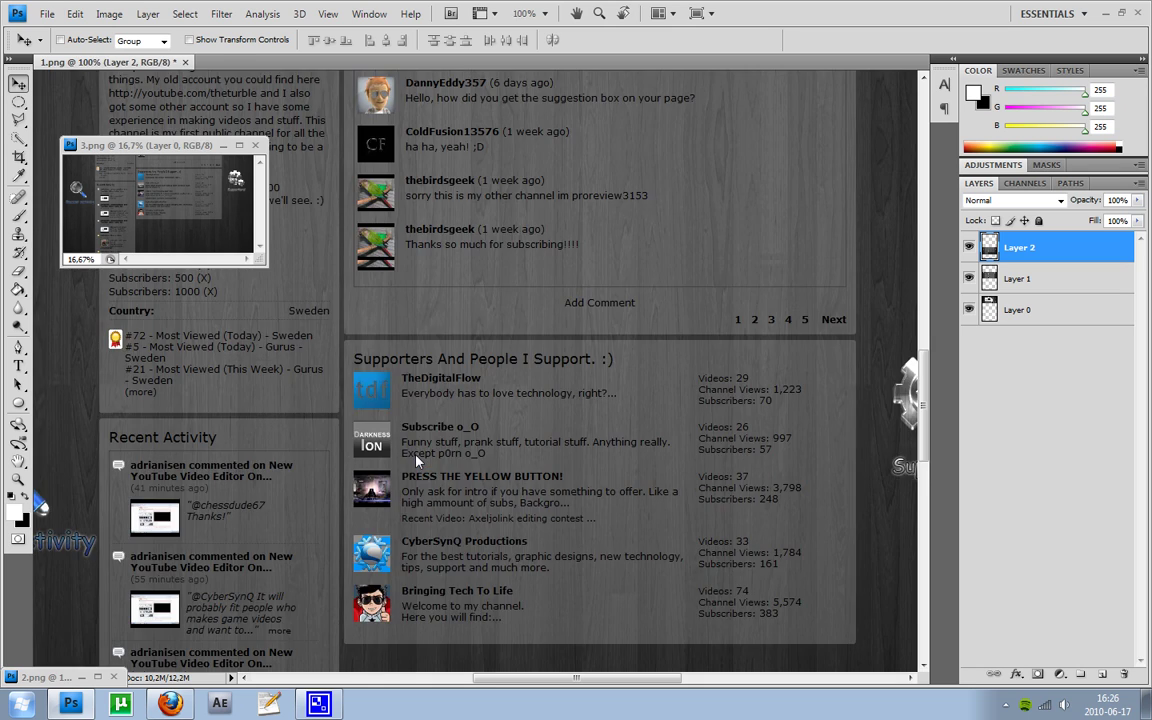
key("ctrl+minus")
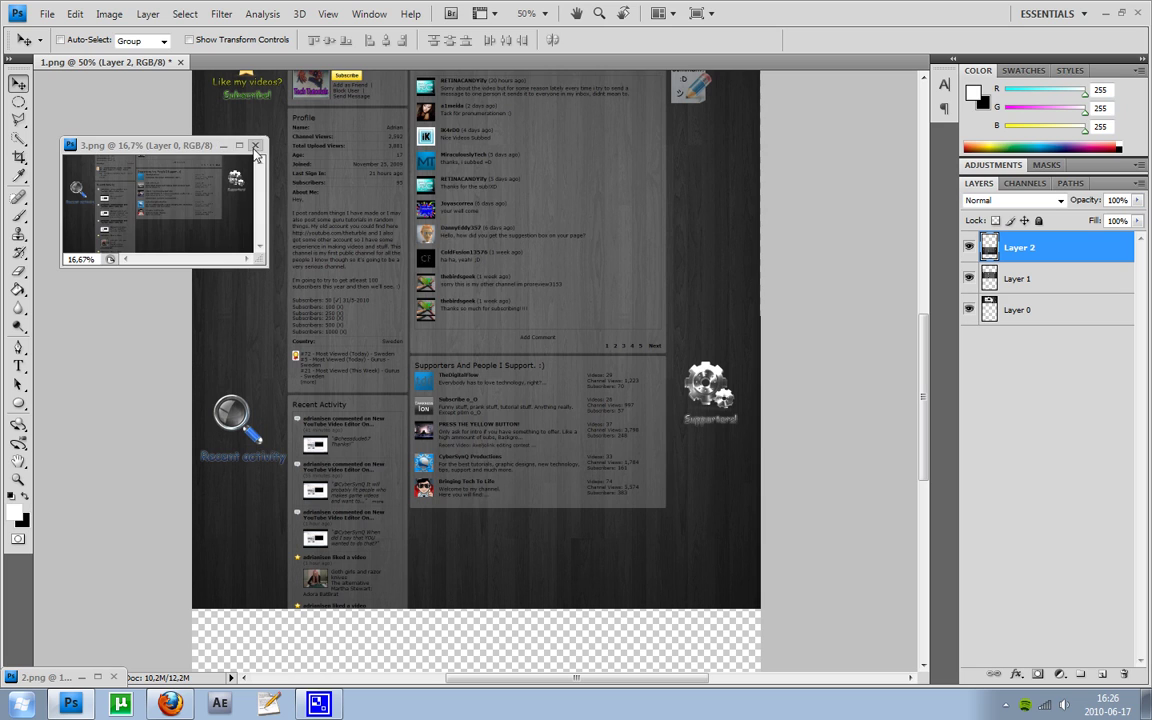
left_click(223, 145)
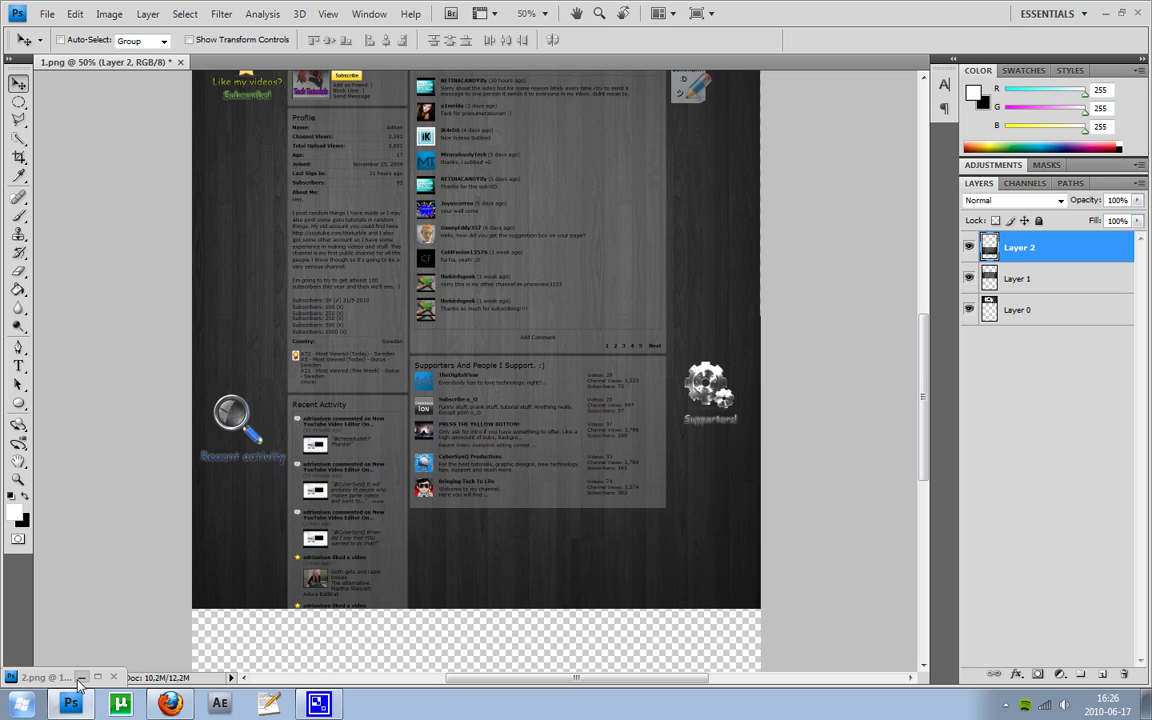
left_click(97, 677)
left_click(628, 136)
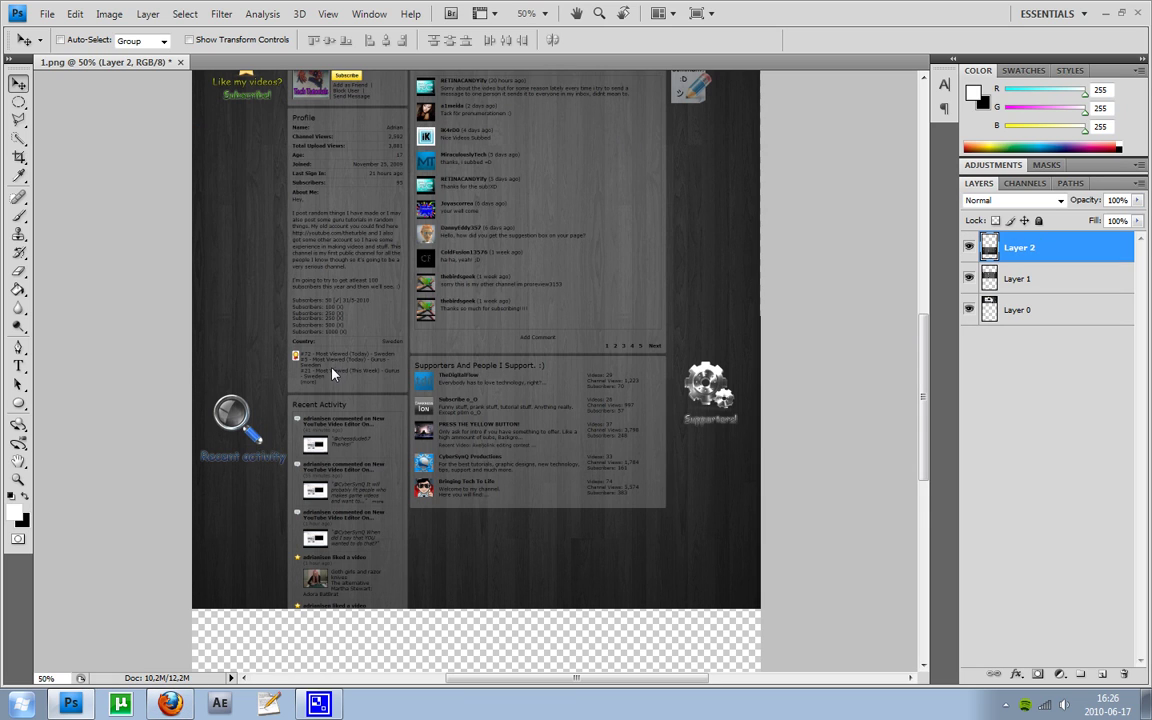
scroll(334, 373, "down", 2)
scroll(334, 373, "up", 5)
scroll(336, 373, "up", 4)
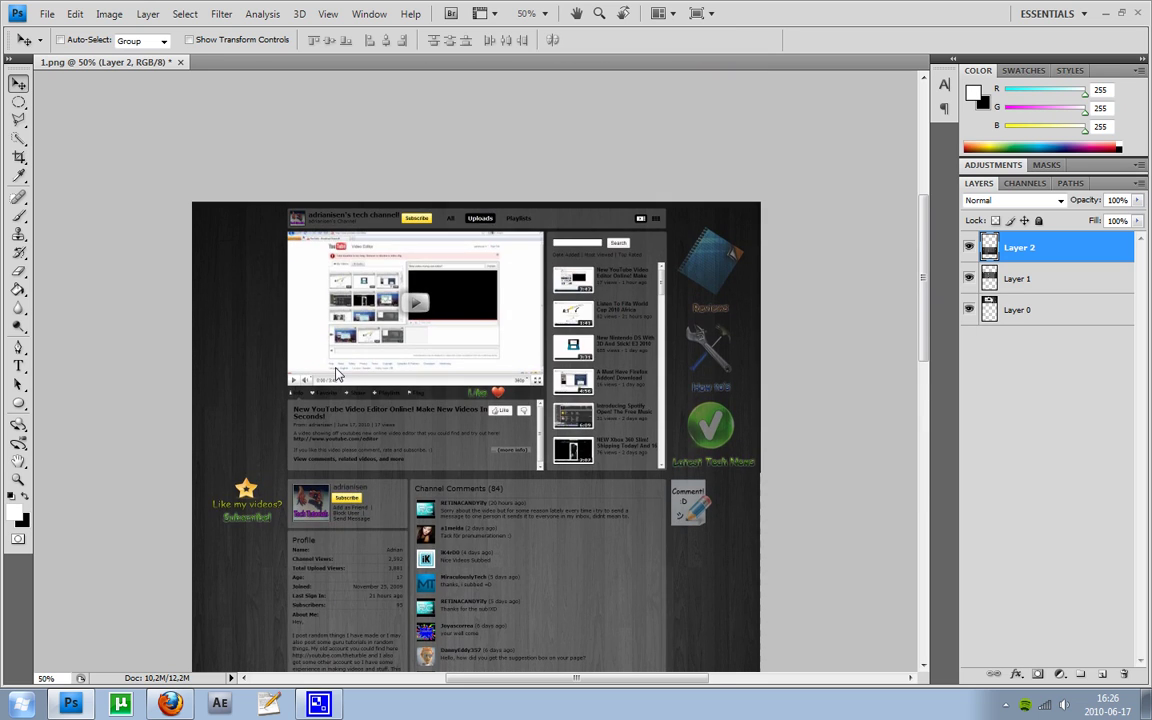
scroll(336, 373, "down", 1)
scroll(336, 373, "down", 1)
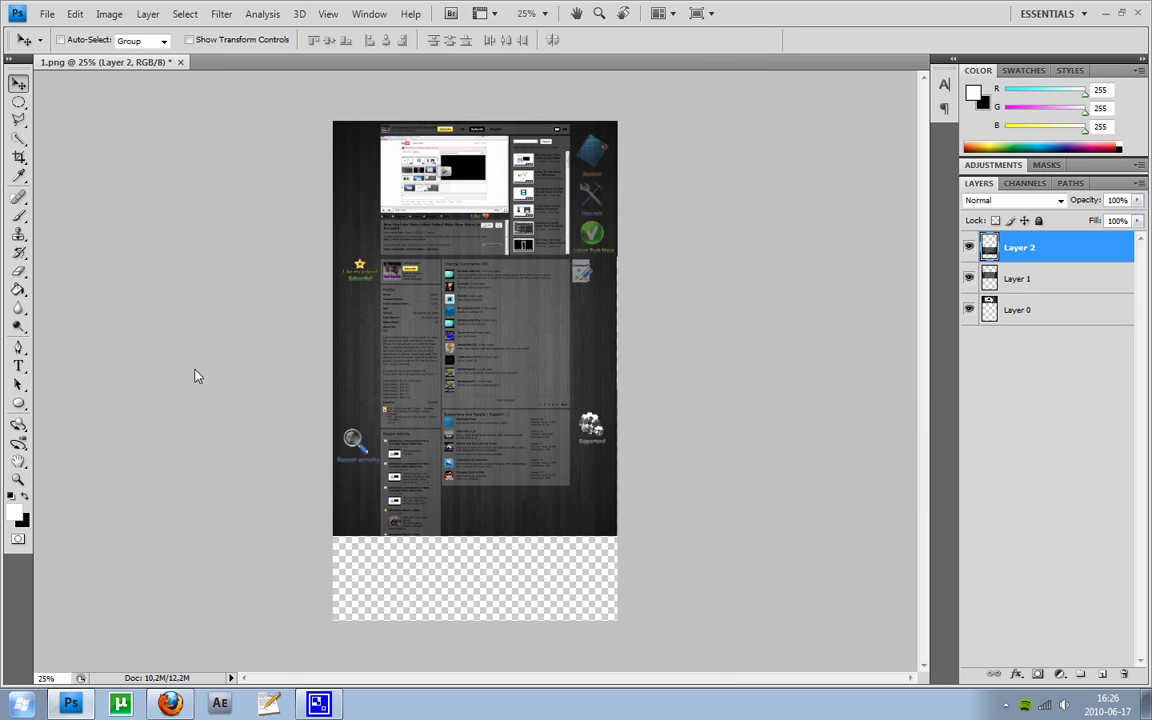
Crop 1.png to the dark page area, removing the transparent strip at the bottom.
left_click(18, 157)
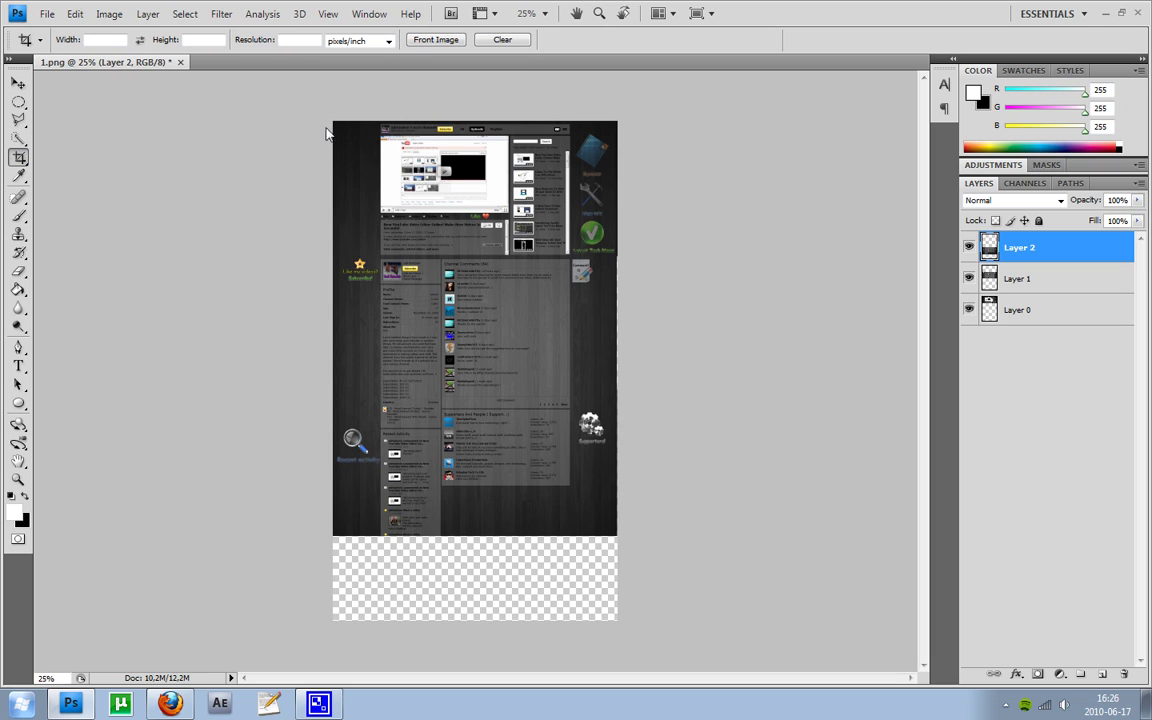
left_click_drag(424, 265, 625, 540)
left_click(109, 14)
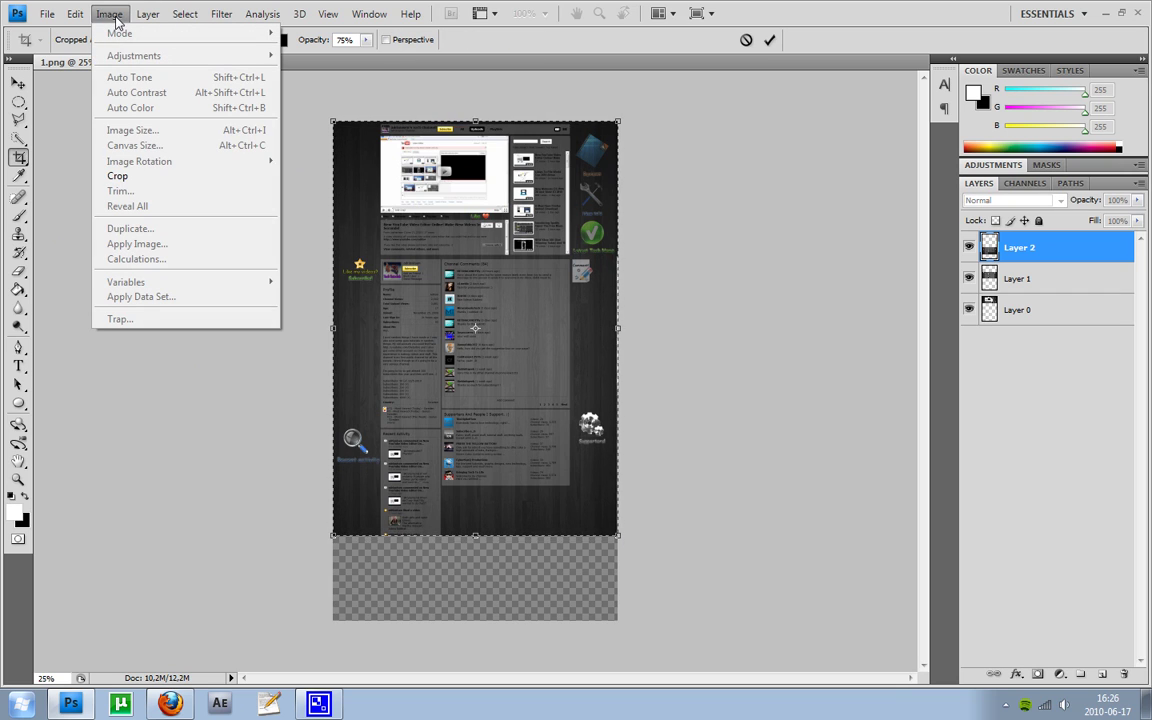
left_click(118, 176)
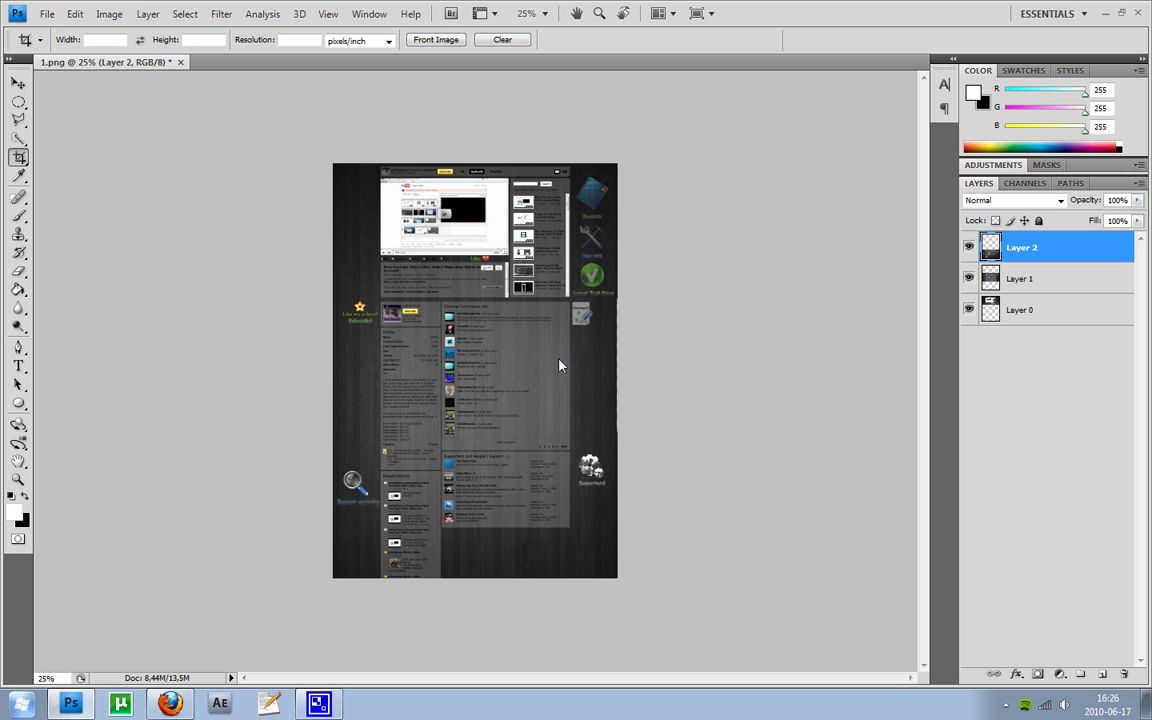
Flatten all layers of the cropped page into a single Background layer.
key("ctrl+plus")
key("ctrl+plus")
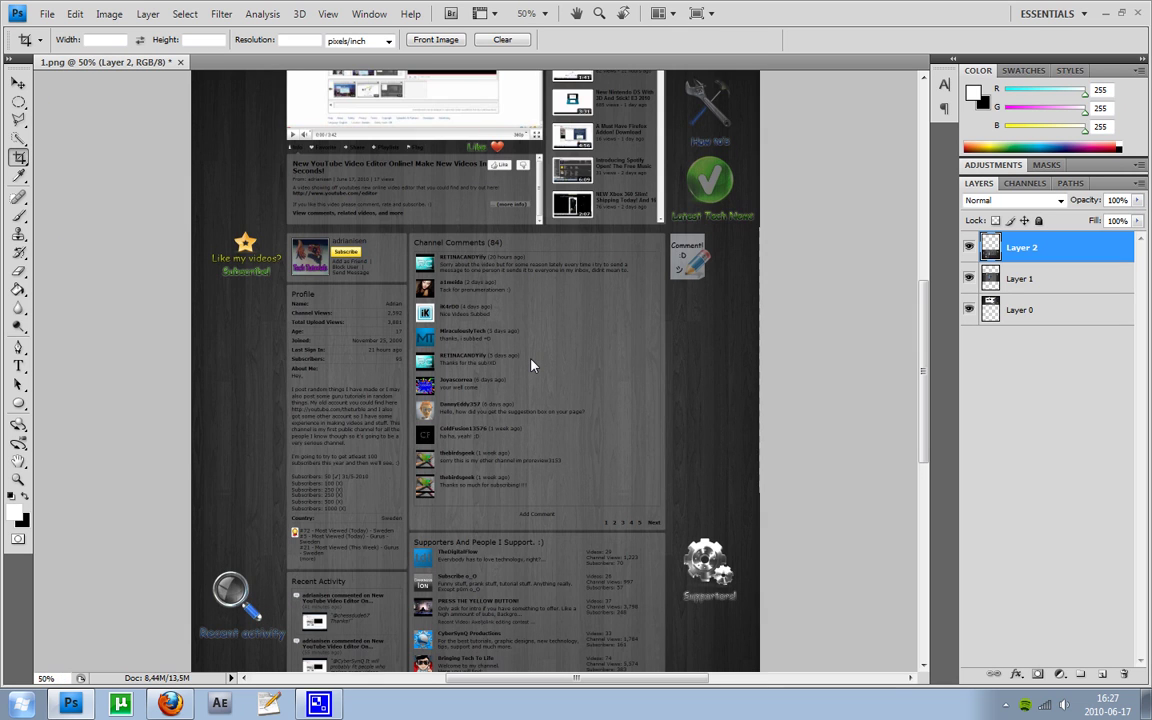
scroll(532, 366, "up", 3)
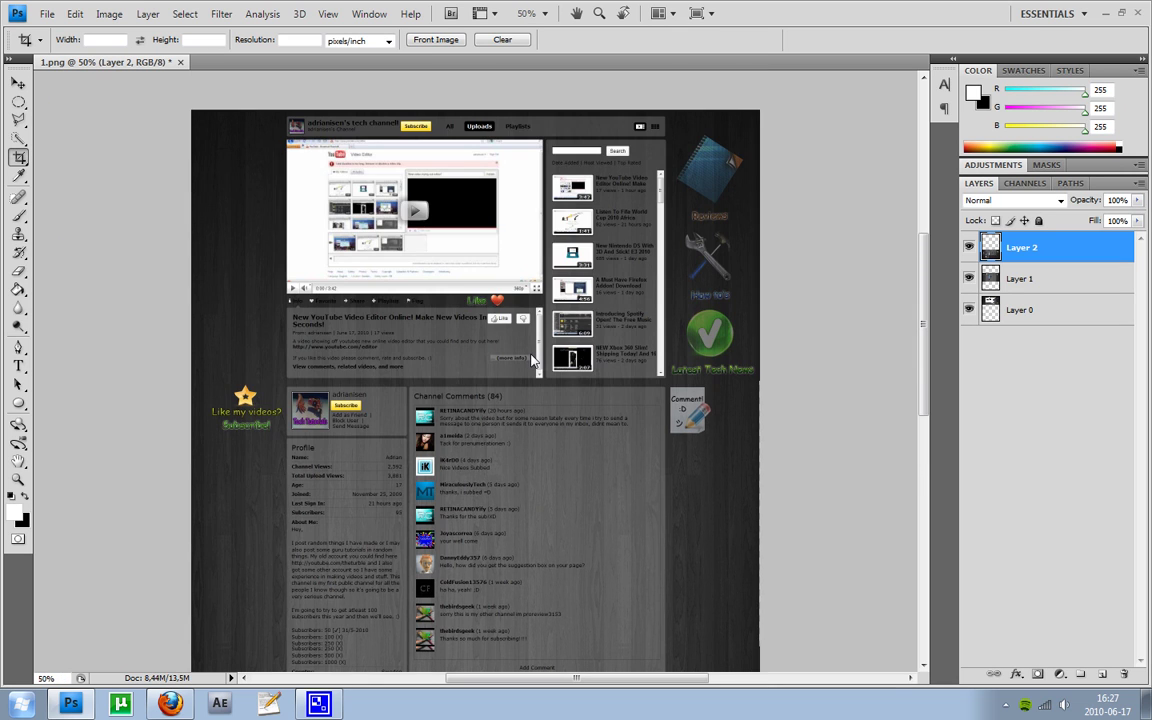
scroll(532, 360, "down", 7)
scroll(532, 360, "up", 2)
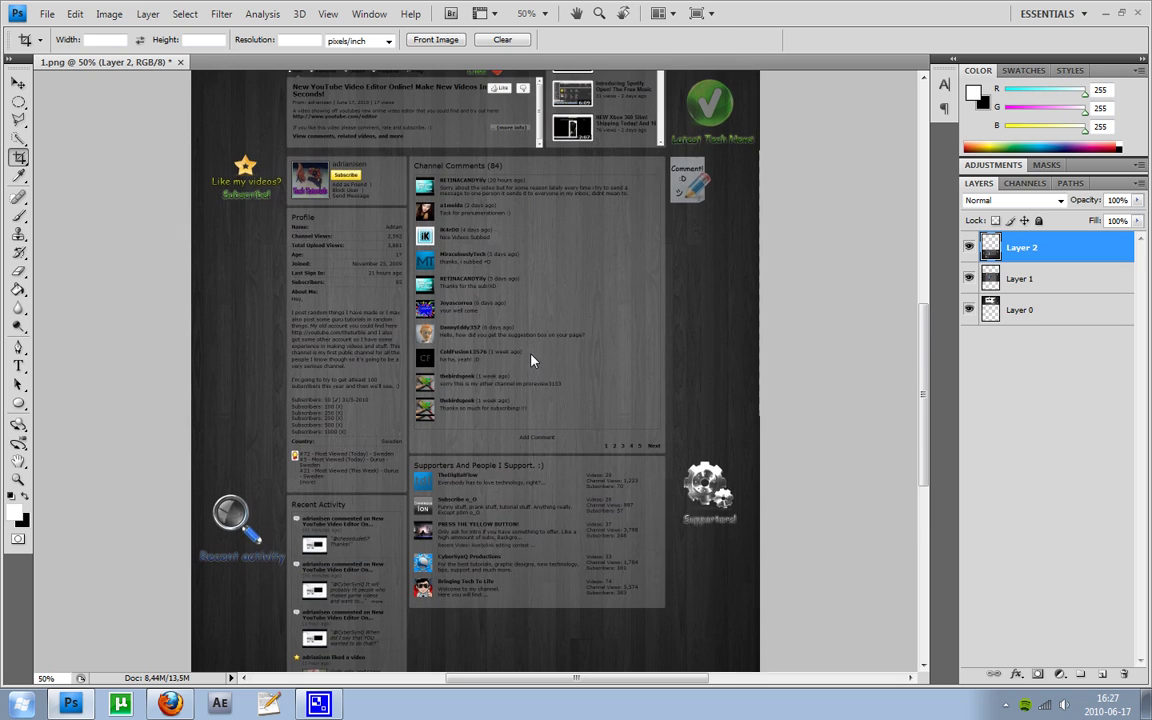
right_click(1000, 248)
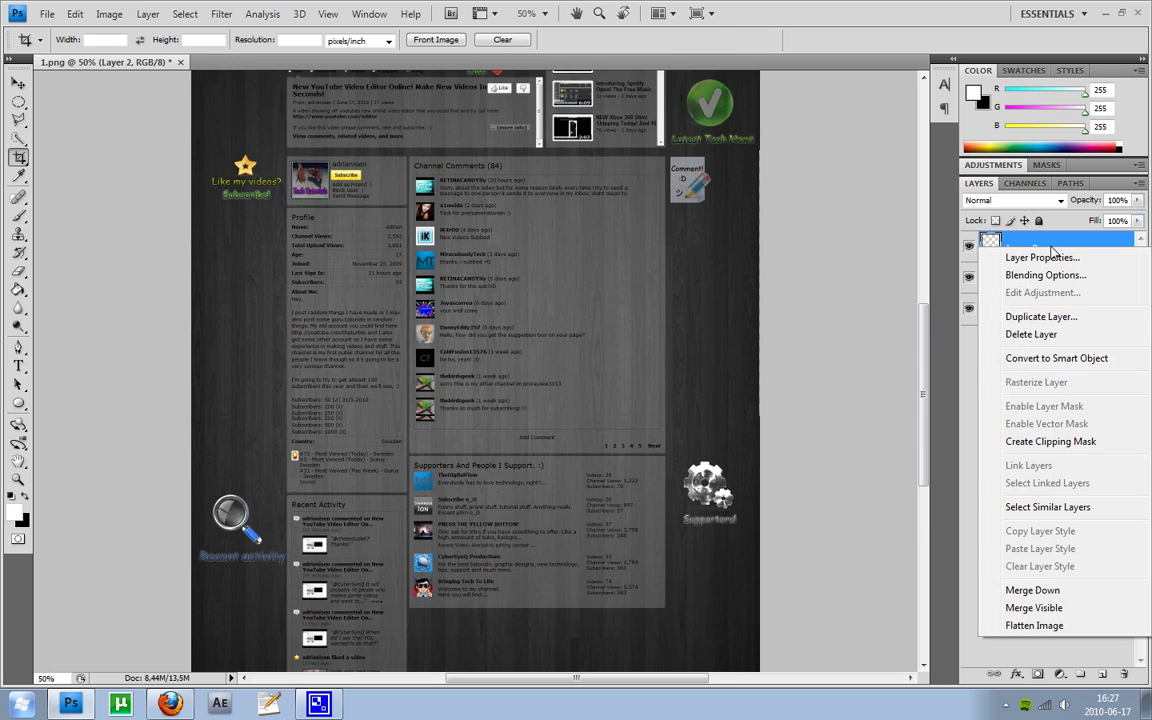
left_click(1036, 625)
scroll(850, 360, "down", 3)
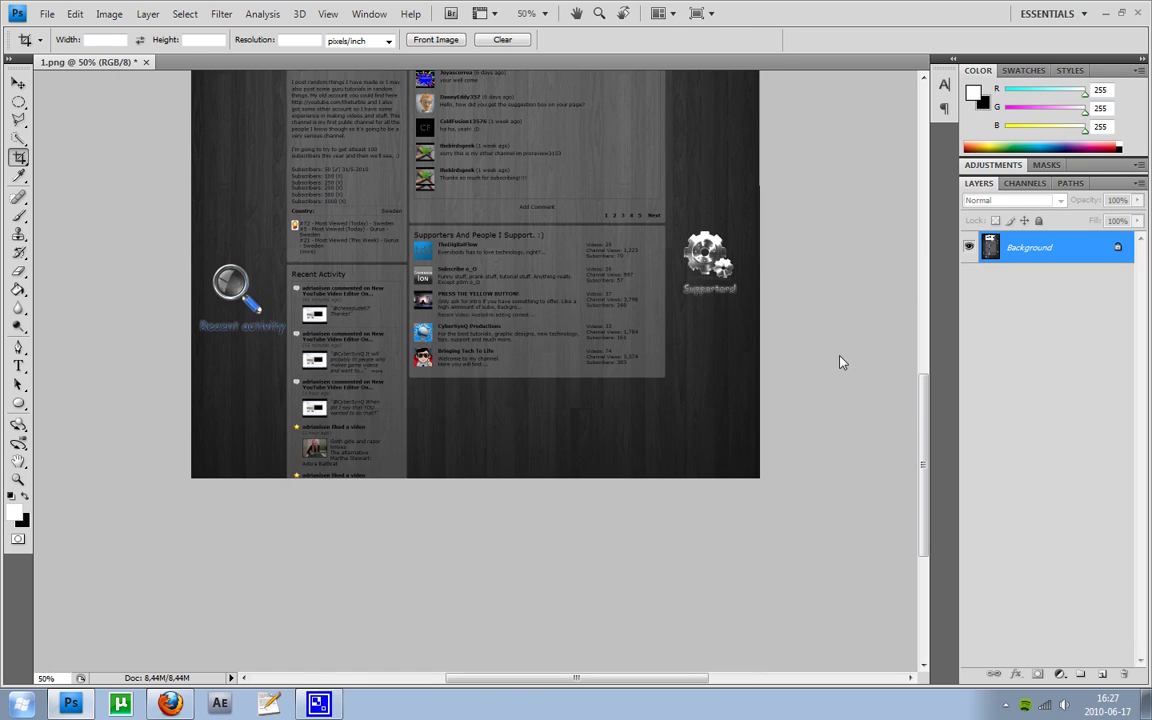
scroll(838, 360, "up", 5)
Save the page in Photoshop PSD format as youtube_template.psd.
left_click(47, 14)
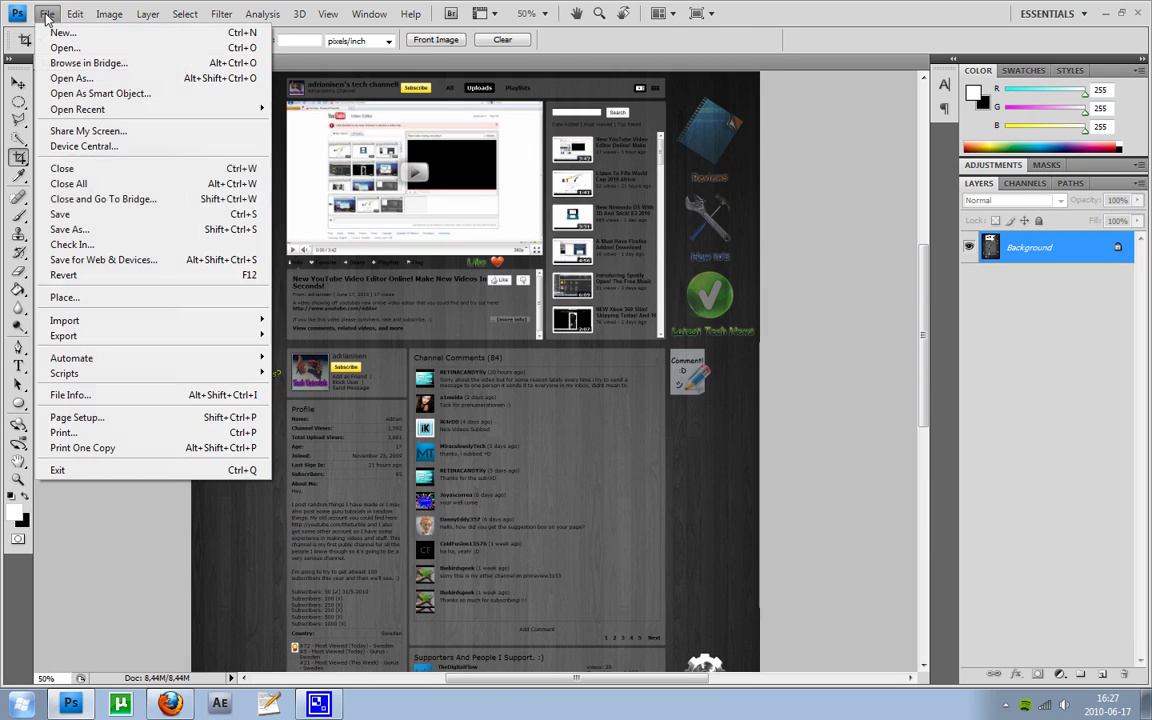
left_click(122, 230)
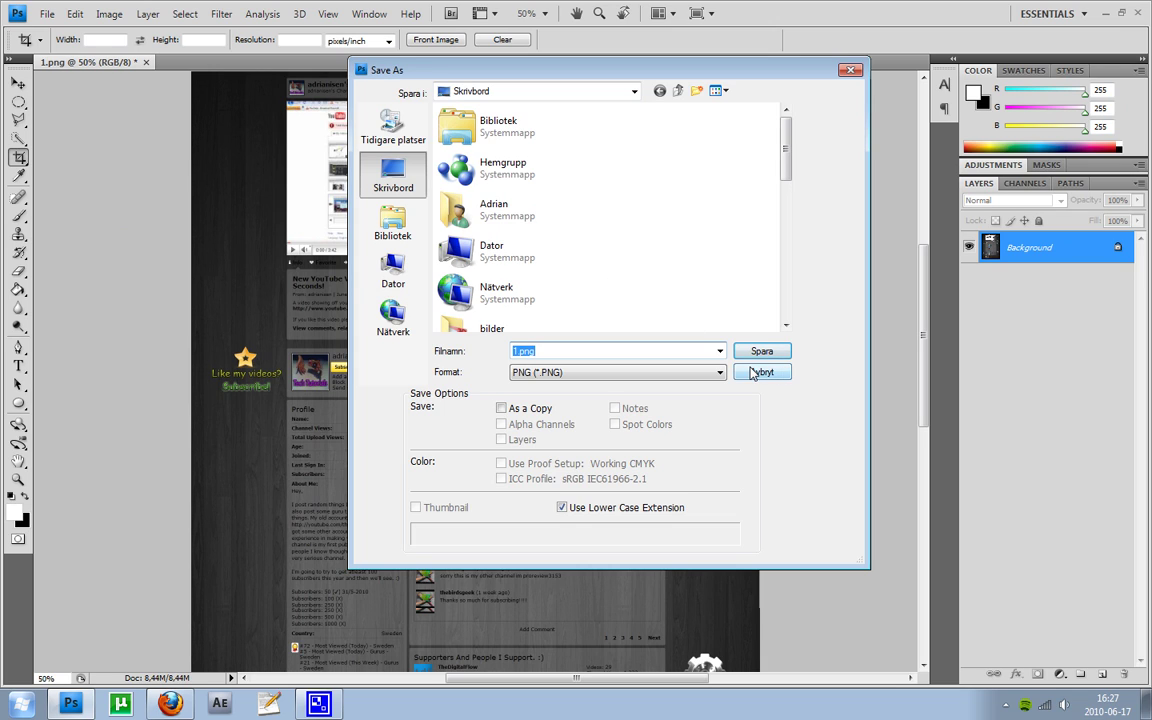
type("y")
key("BackSpace")
left_click(650, 372)
scroll(625, 393, "up", 2)
left_click(625, 384)
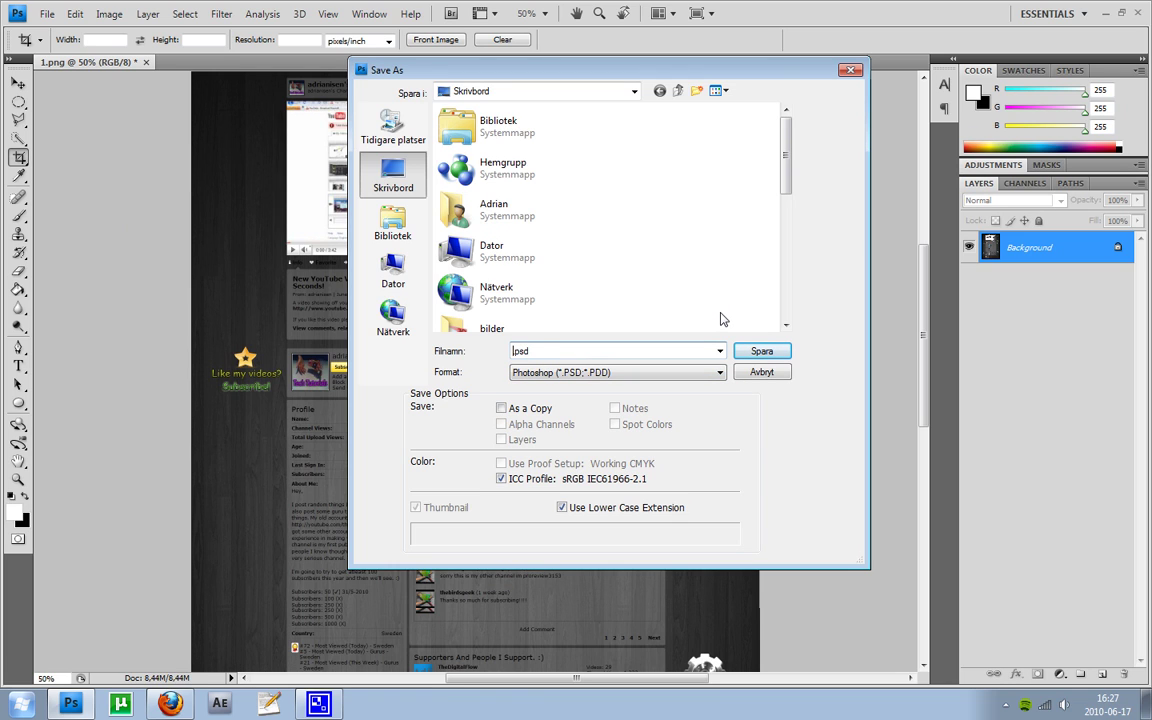
type("youtube_template")
key("Return")
scroll(735, 316, "up", 5)
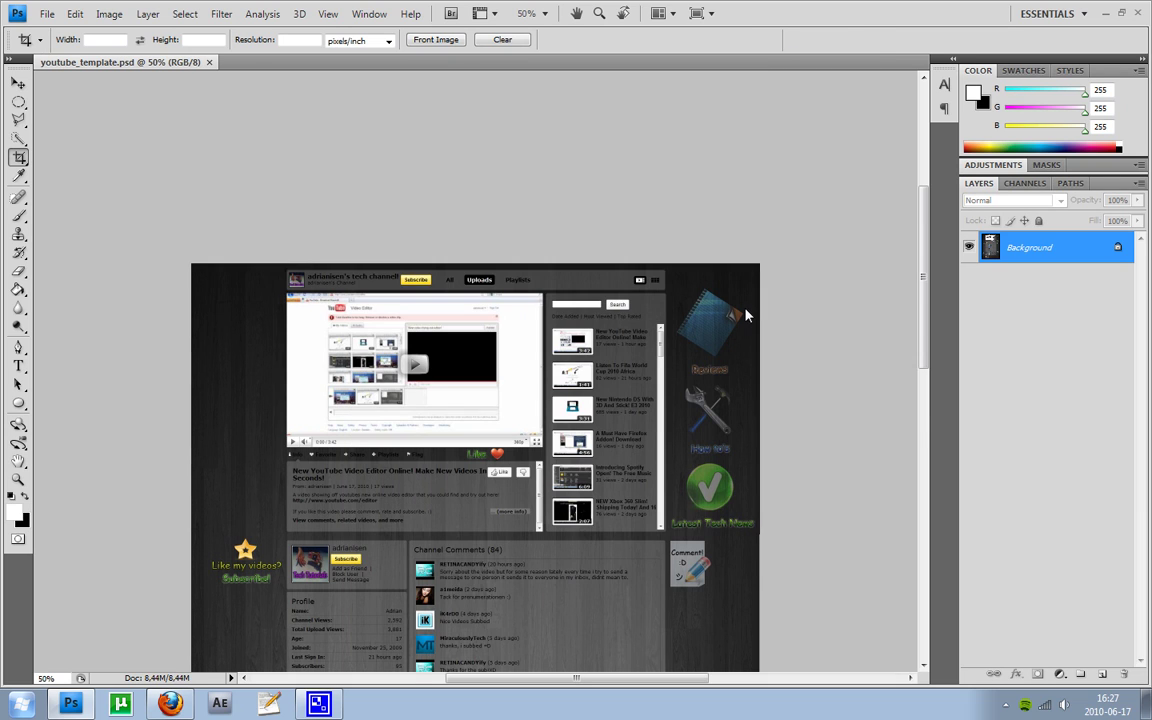
scroll(745, 316, "down", 7)
scroll(745, 316, "up", 4)
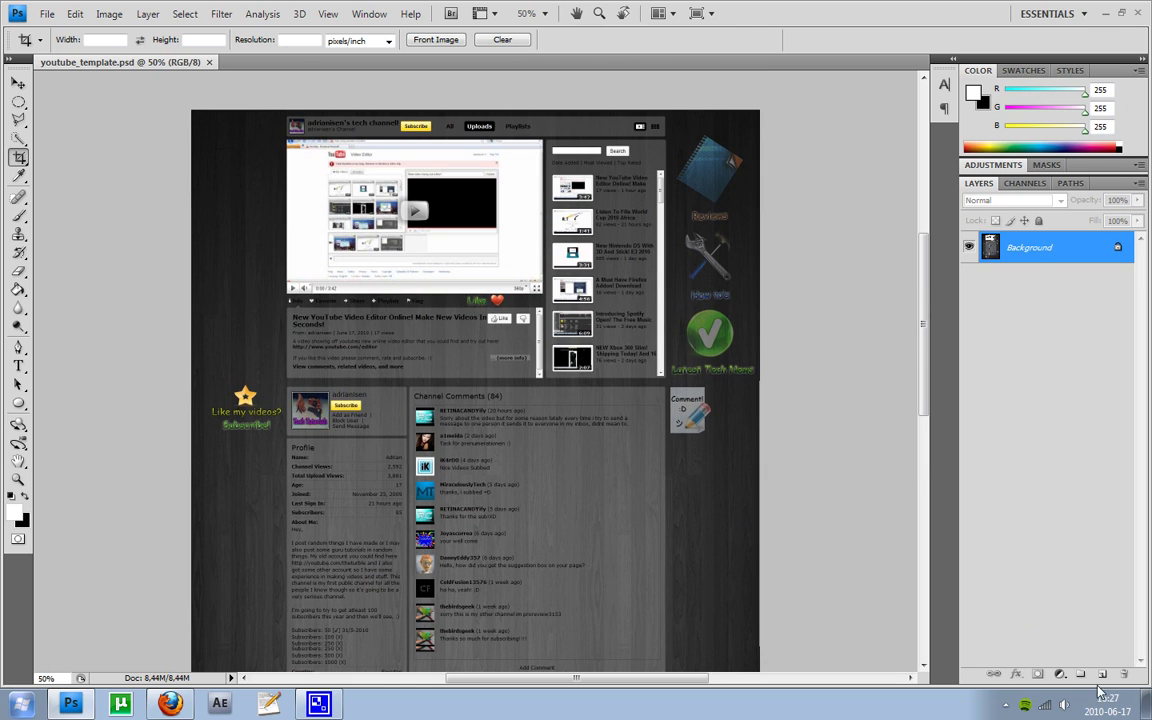
Add empty Layer 1, duplicate Background, hide the original, and set the copy to 91% opacity.
key("ctrl+shift+alt+n")
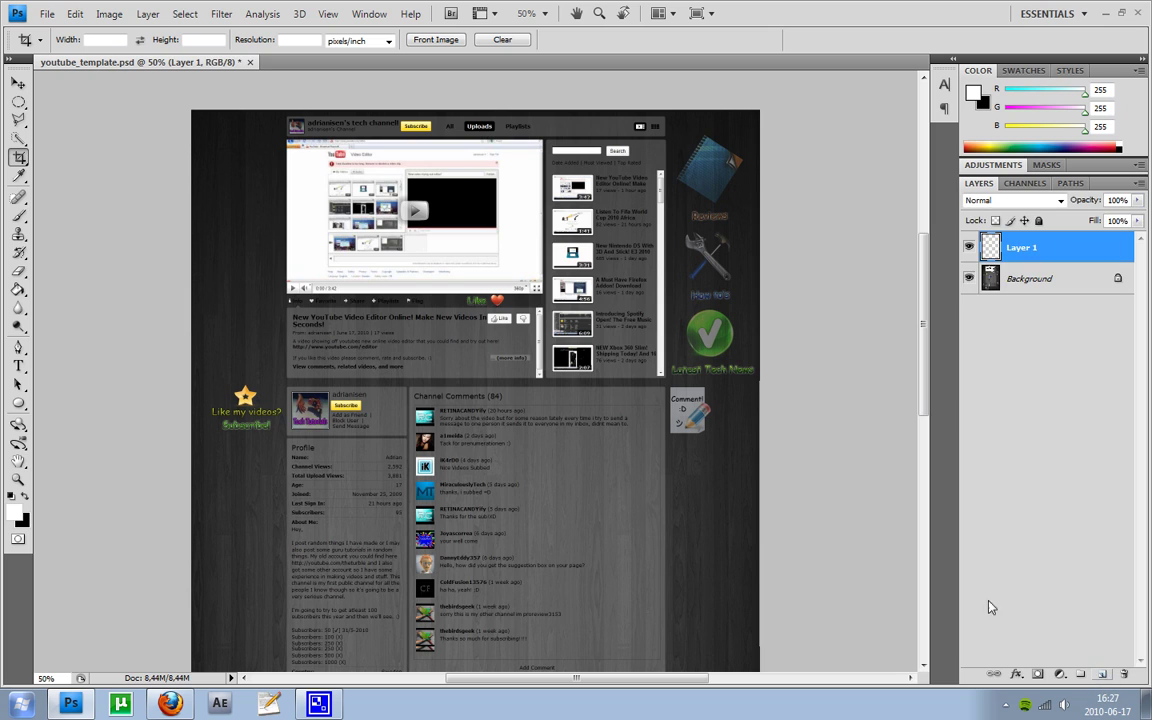
left_click(1025, 276)
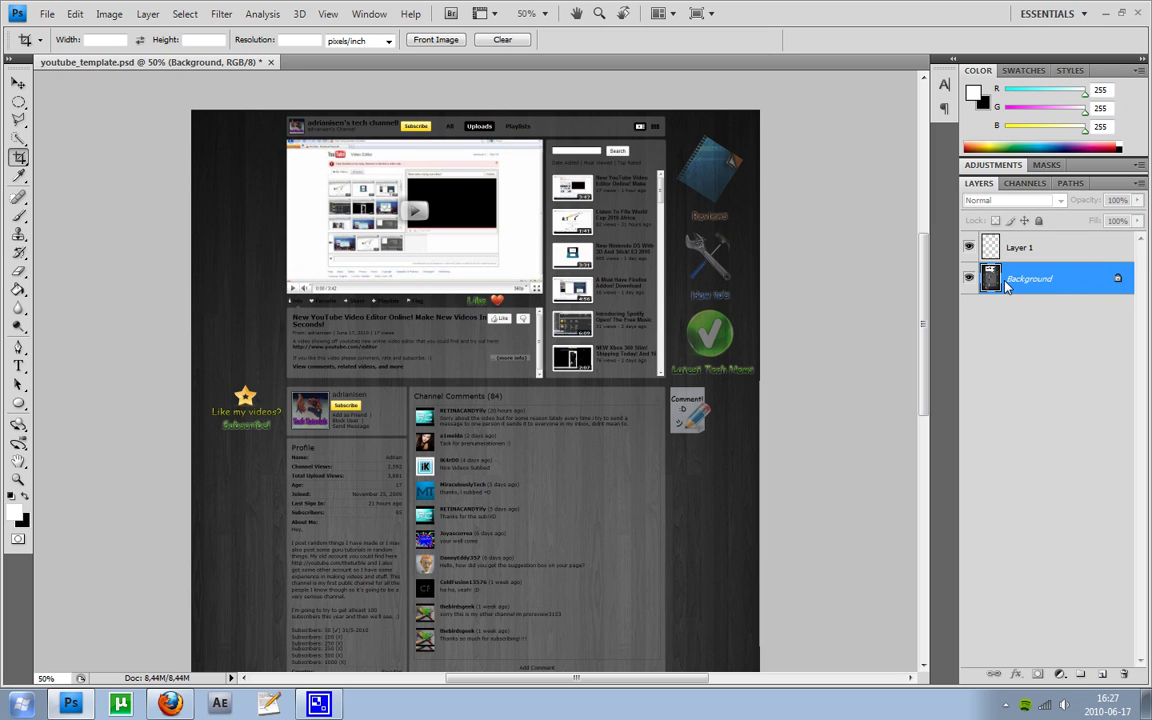
key("ctrl+j")
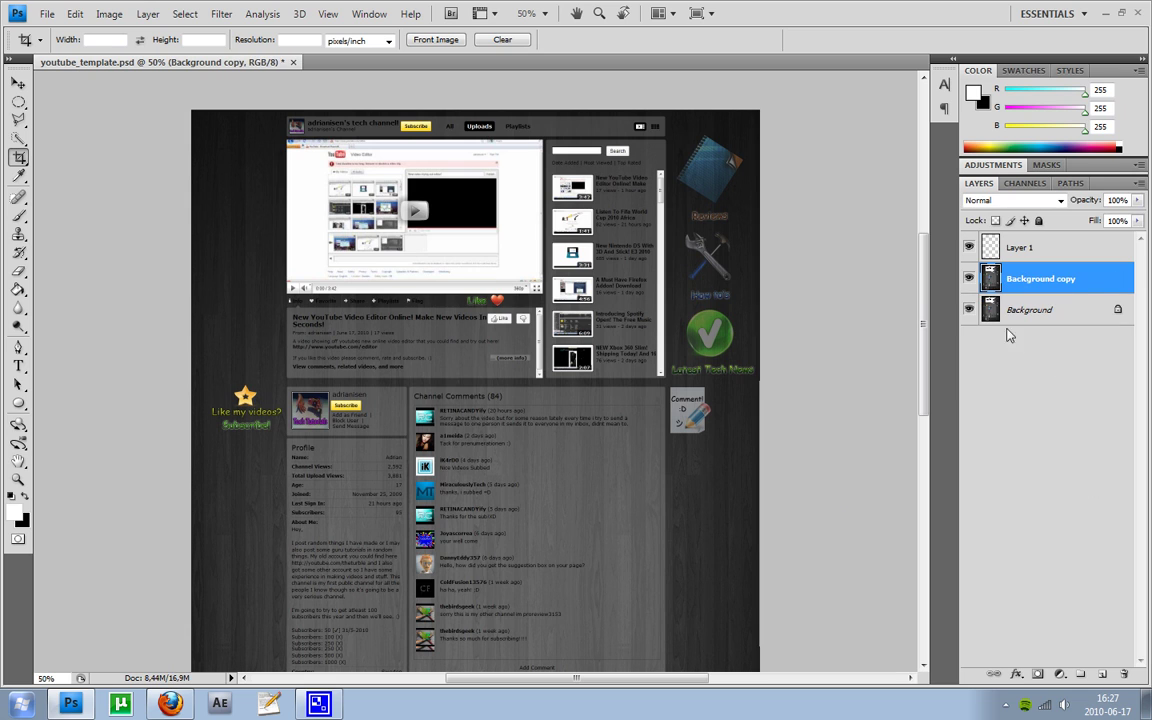
left_click(968, 309)
left_click(1138, 200)
mouse_move(1137, 216)
left_mouse_down()
mouse_move(1092, 220)
mouse_move(1132, 227)
left_mouse_up()
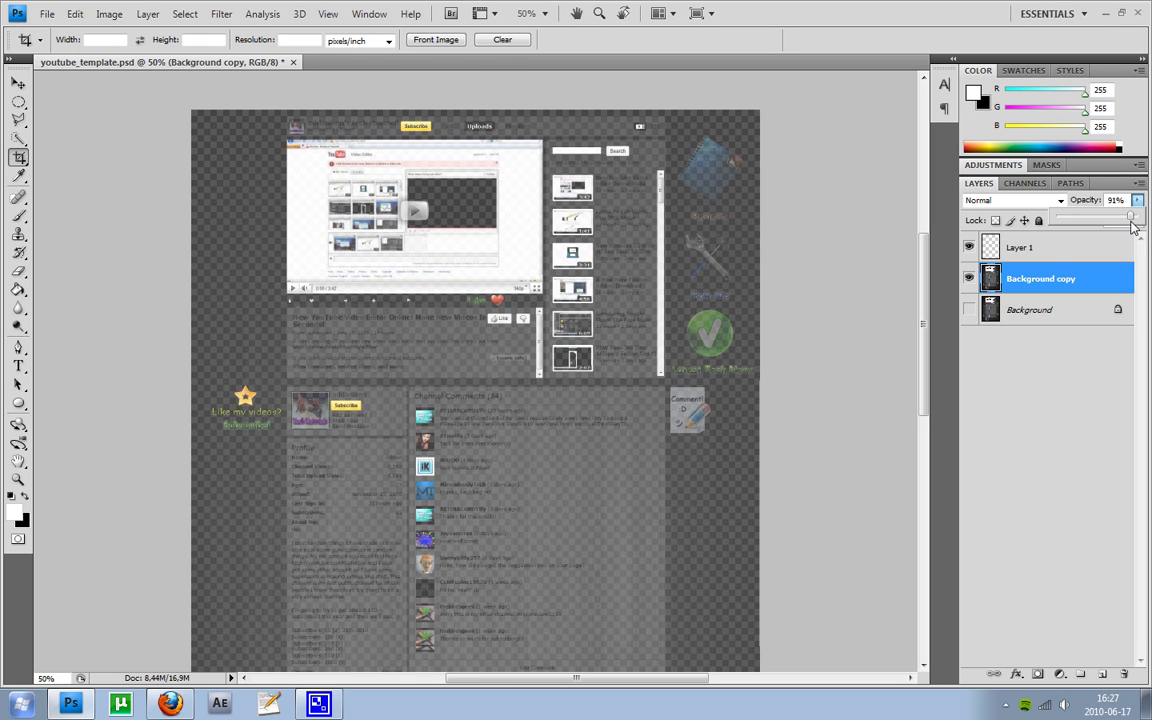
left_click(1046, 247)
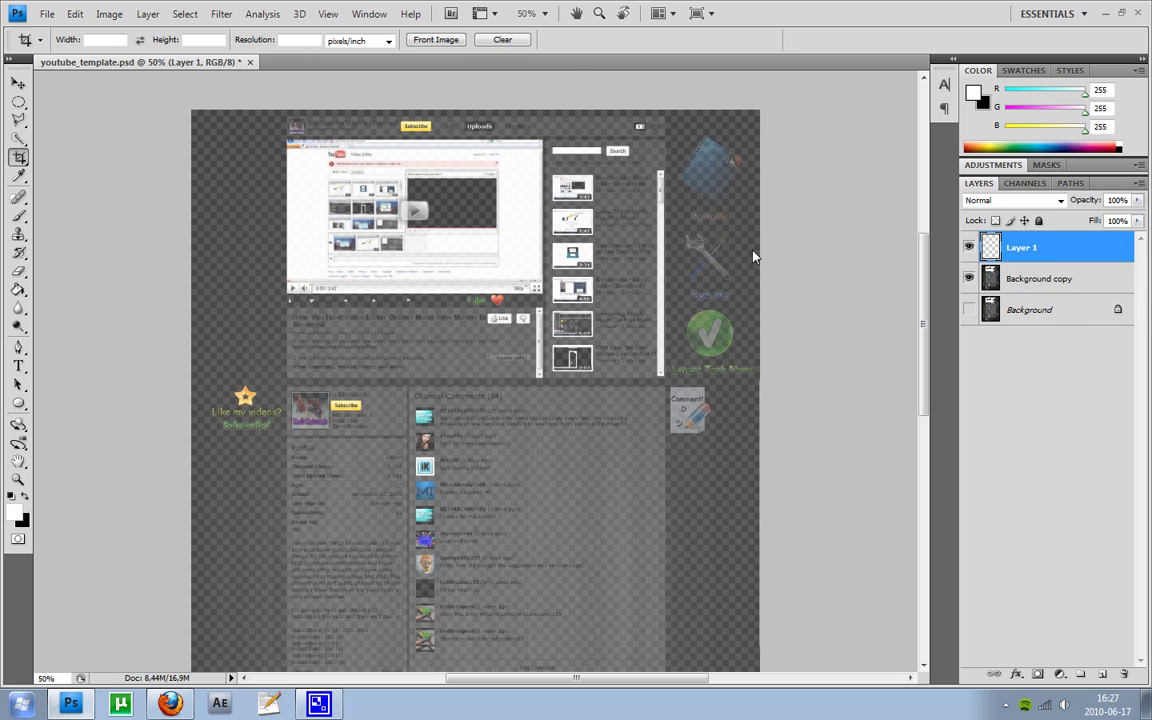
key("ctrl+plus")
key("ctrl+plus")
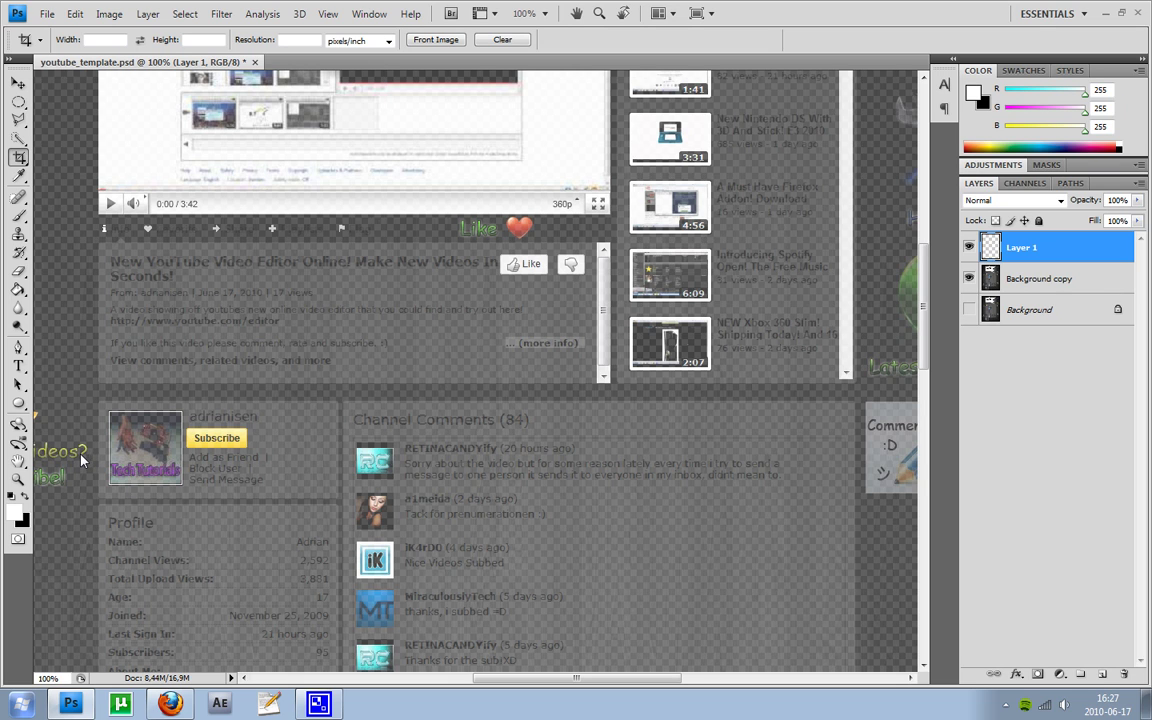
Add the text 'SUB!' beside the star graphic on the page.
left_click_drag(82, 460, 352, 400)
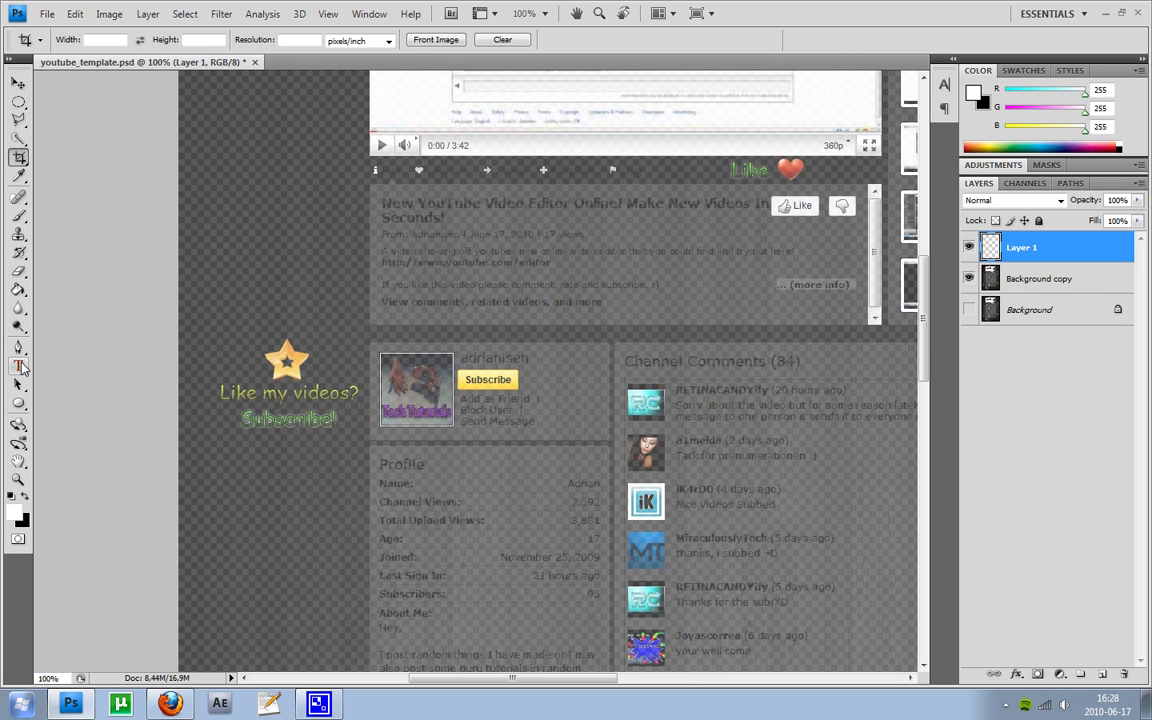
key("t")
left_click(240, 405)
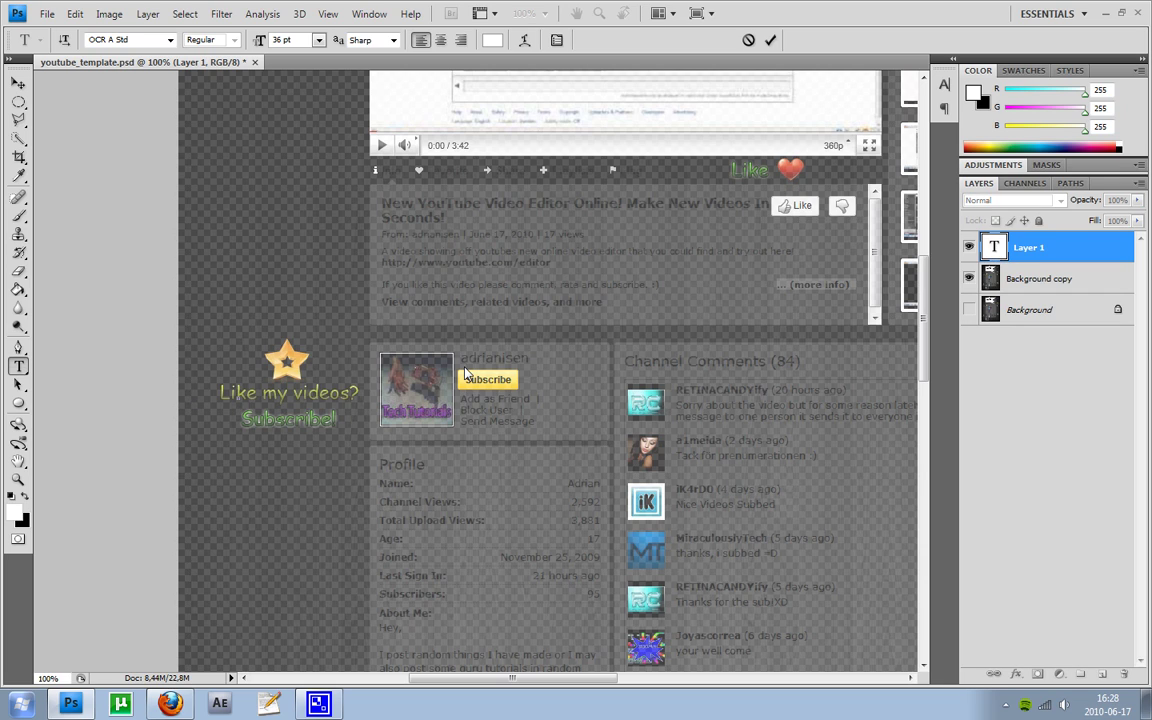
type("SUB")
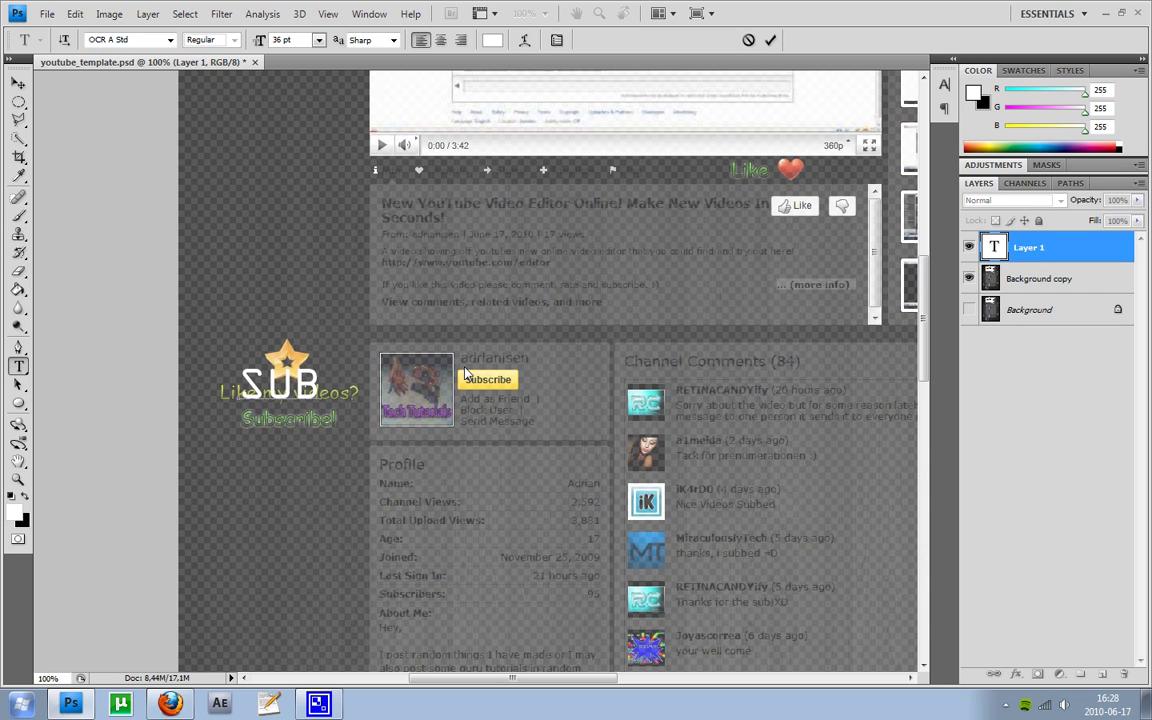
type("!")
left_click(770, 41)
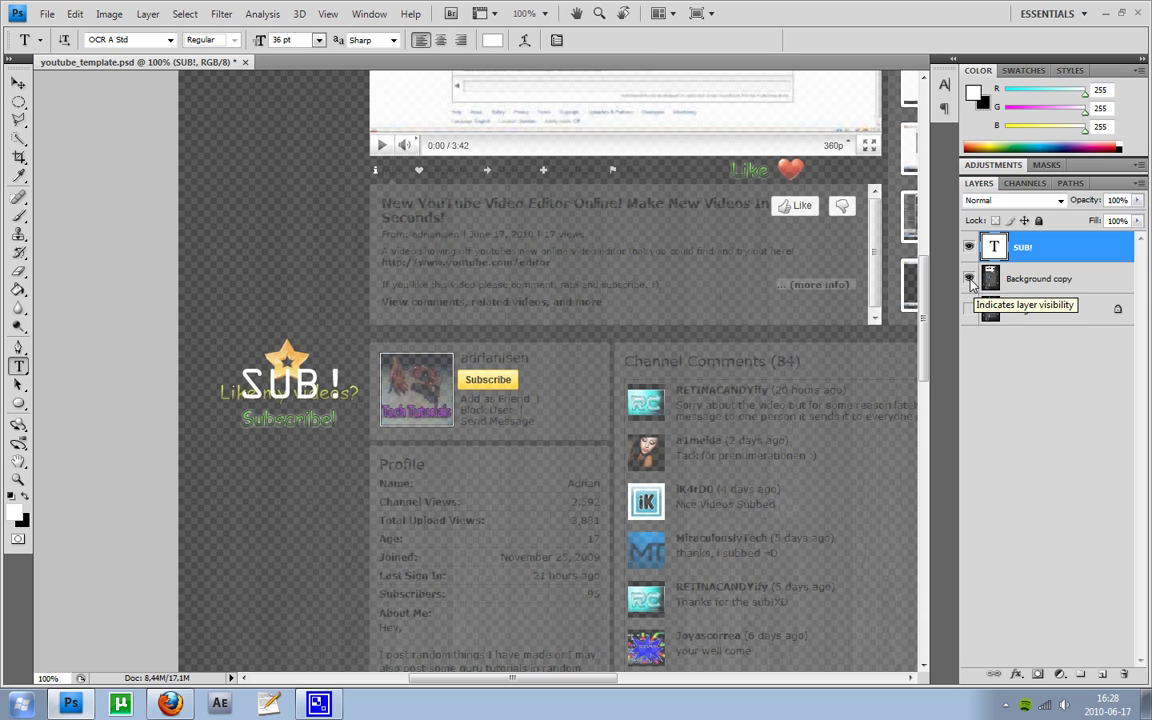
Create a new empty layer above Background copy and name it White.
left_click(1040, 279)
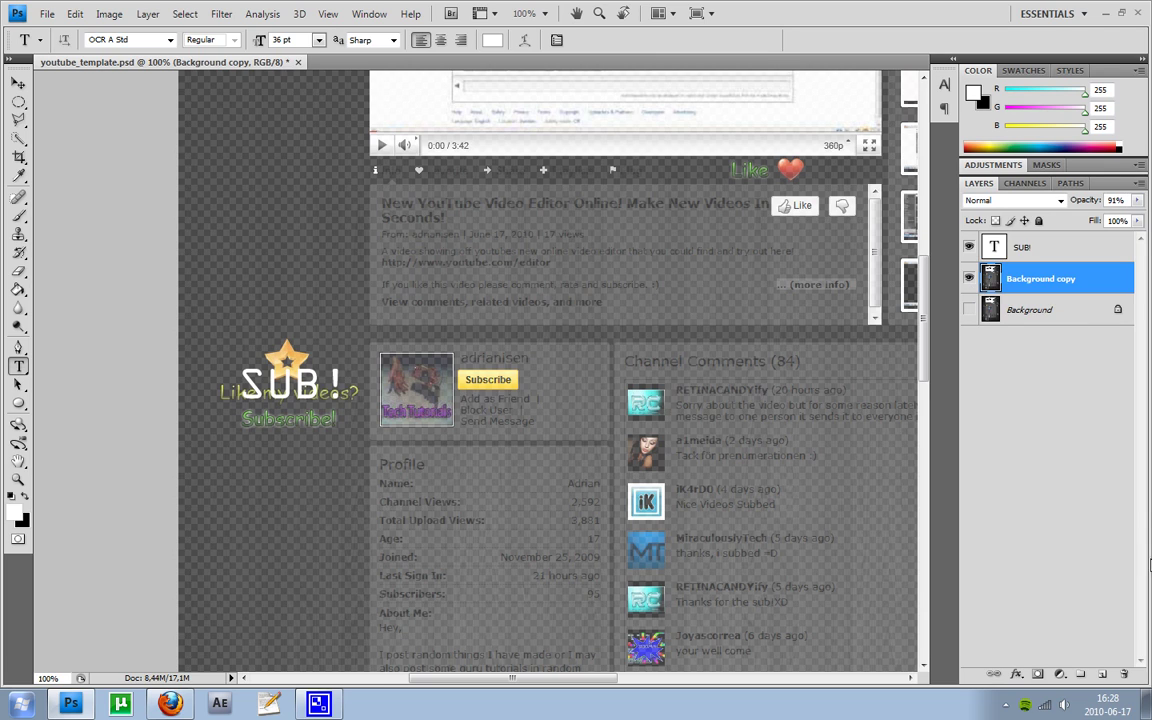
left_click(1104, 676)
double_click(1022, 280)
type("White")
key("Return")
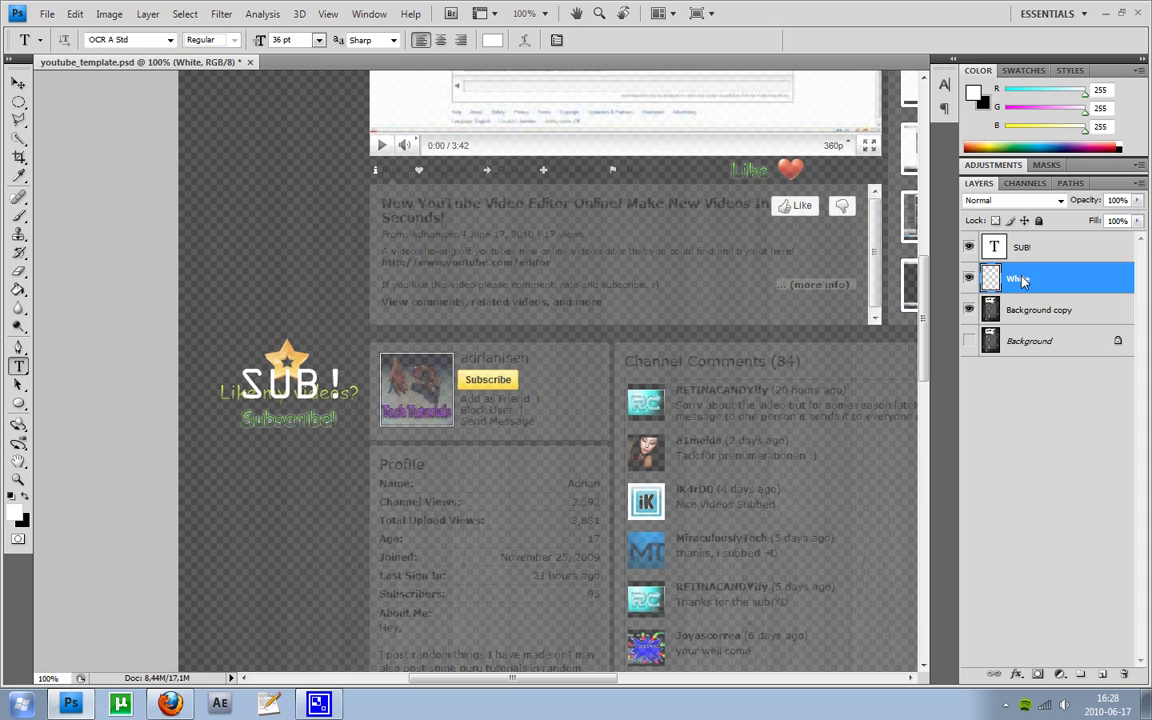
Fill the White layer with white using the Paint Bucket.
left_click(18, 289)
left_click(62, 308)
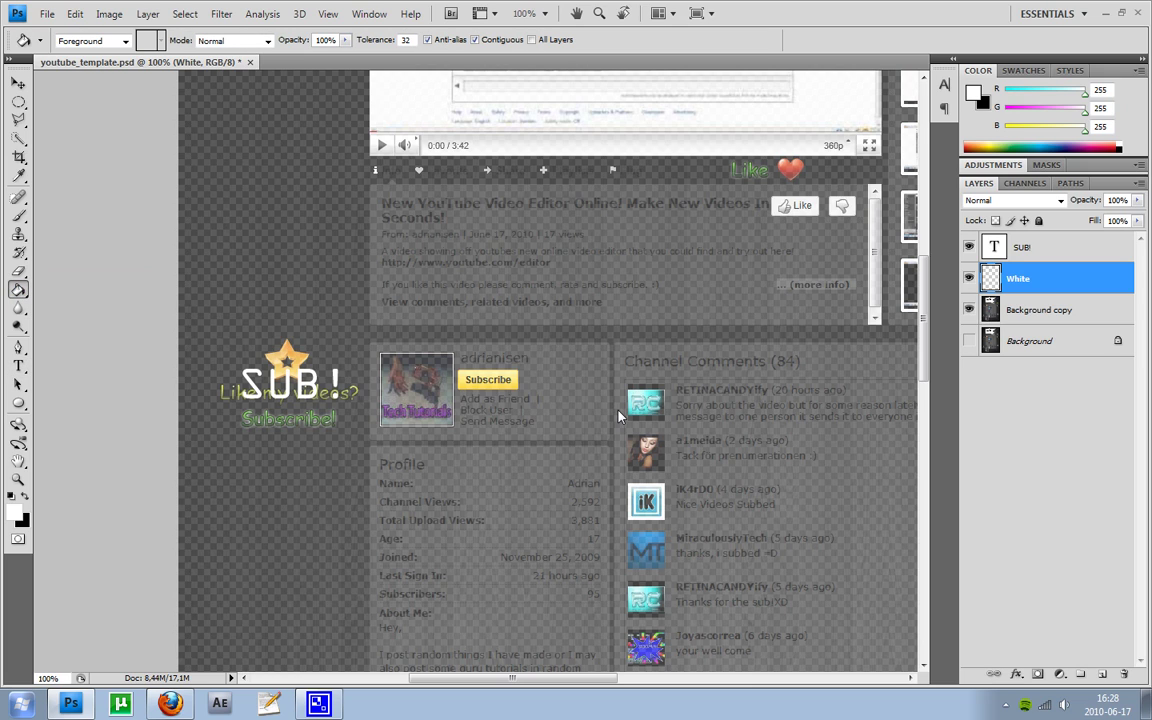
left_click(553, 368)
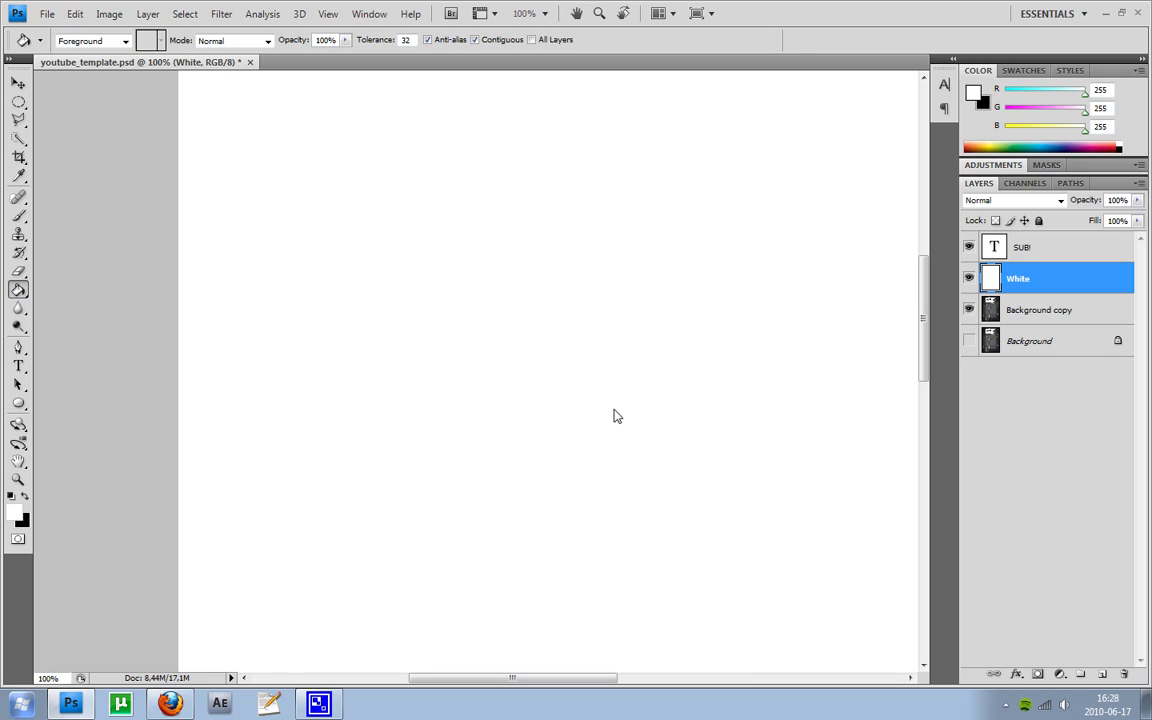
Change the SUB! text colour to a near-black dark red.
left_click(1018, 250)
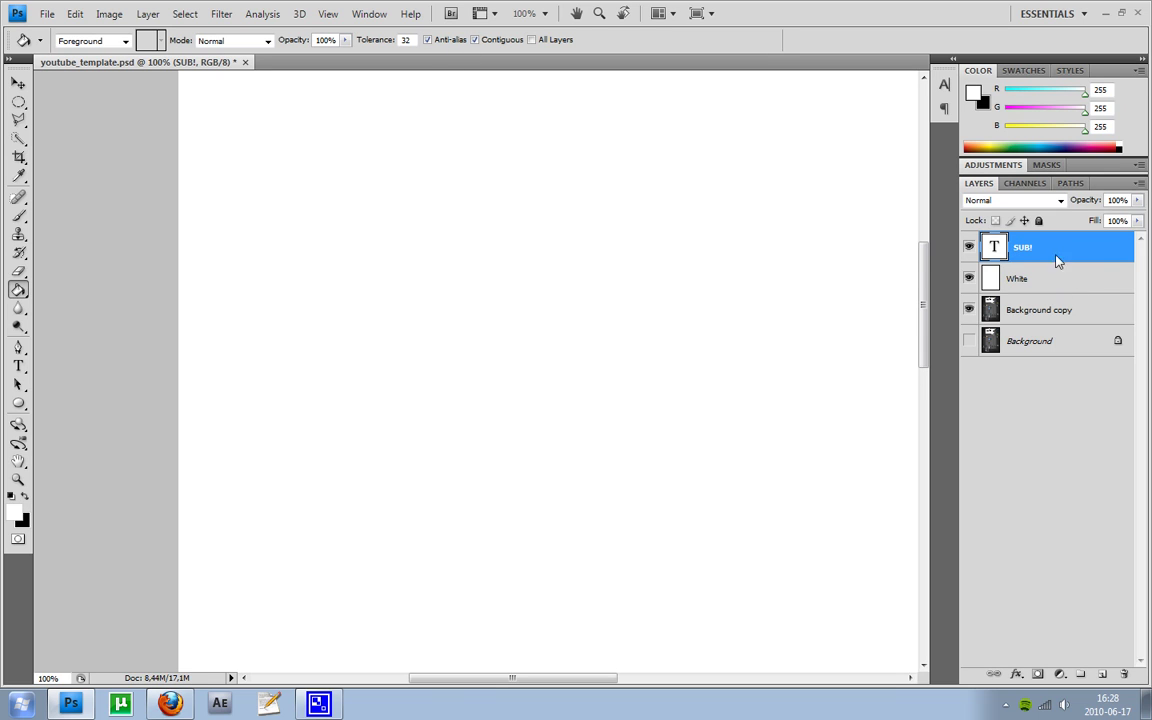
scroll(831, 200, "up", 2)
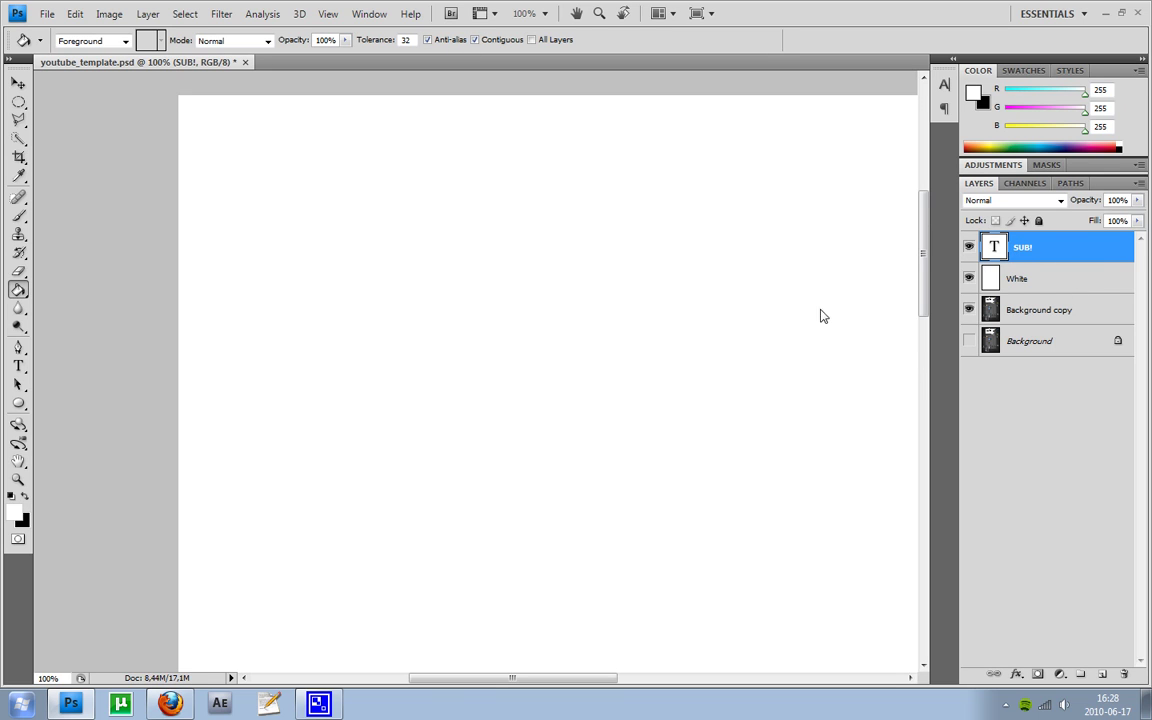
key("t")
left_click(487, 42)
left_click(823, 247)
left_click(933, 298)
left_click(943, 342)
left_click(1115, 166)
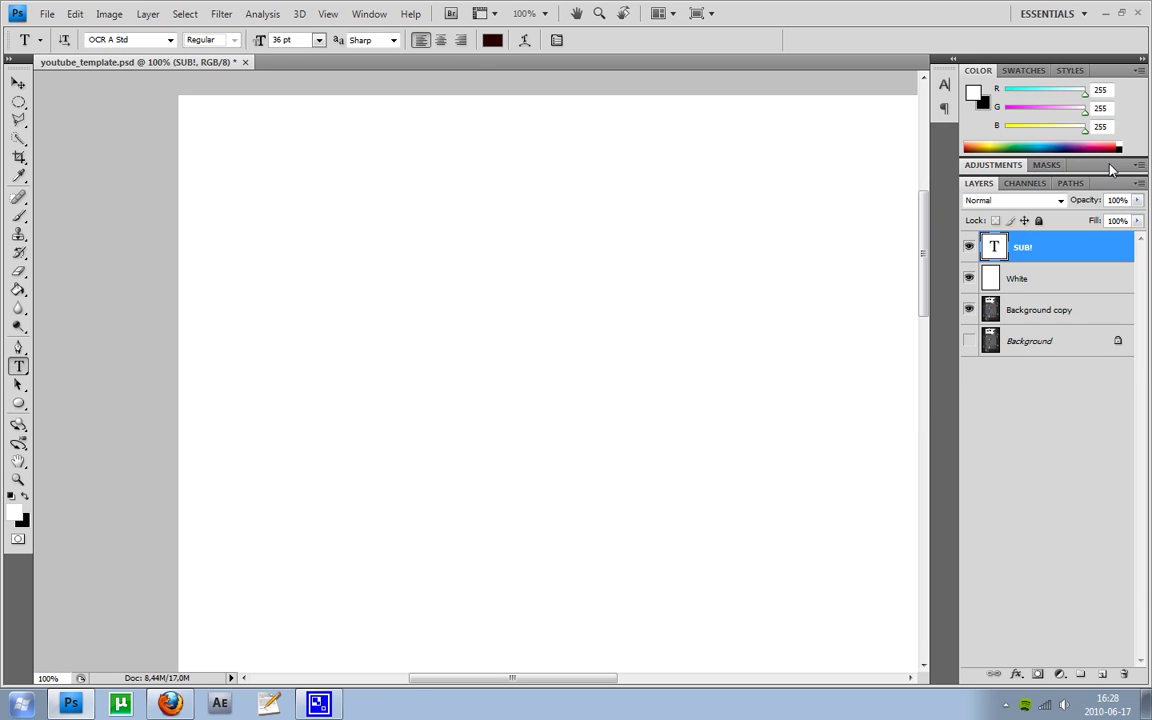
Hide the Background copy screenshot layer, keeping the White layer visible.
scroll(625, 325, "down", 5)
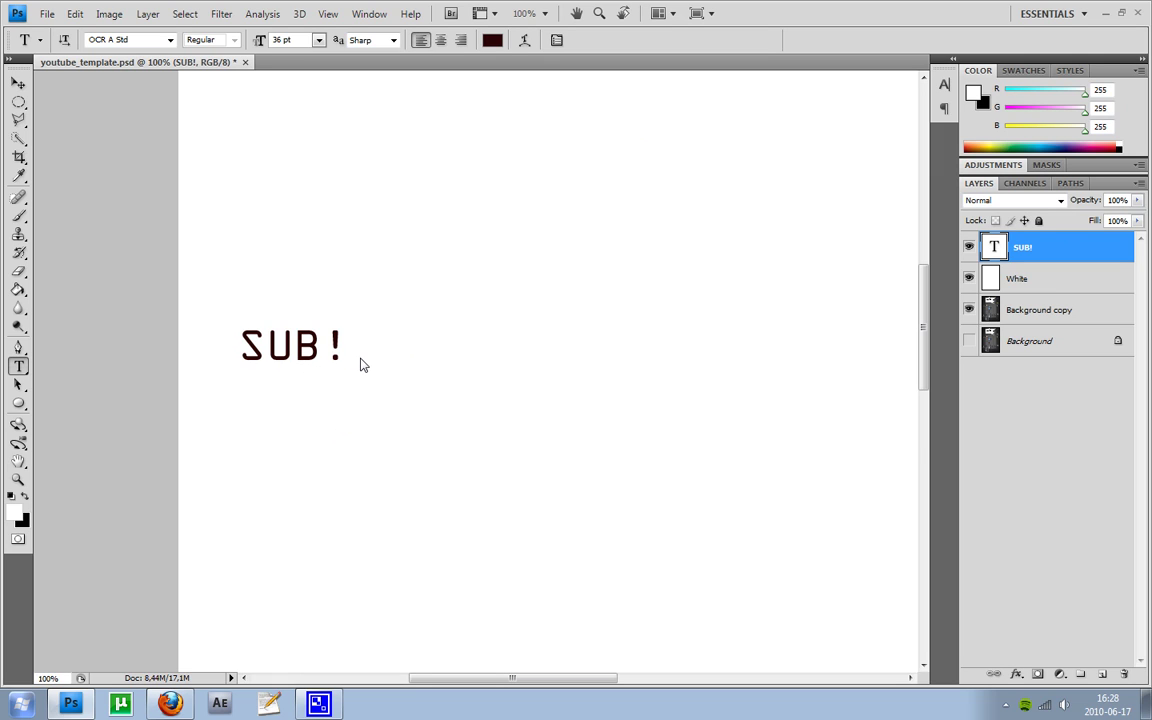
scroll(368, 365, "down", 4)
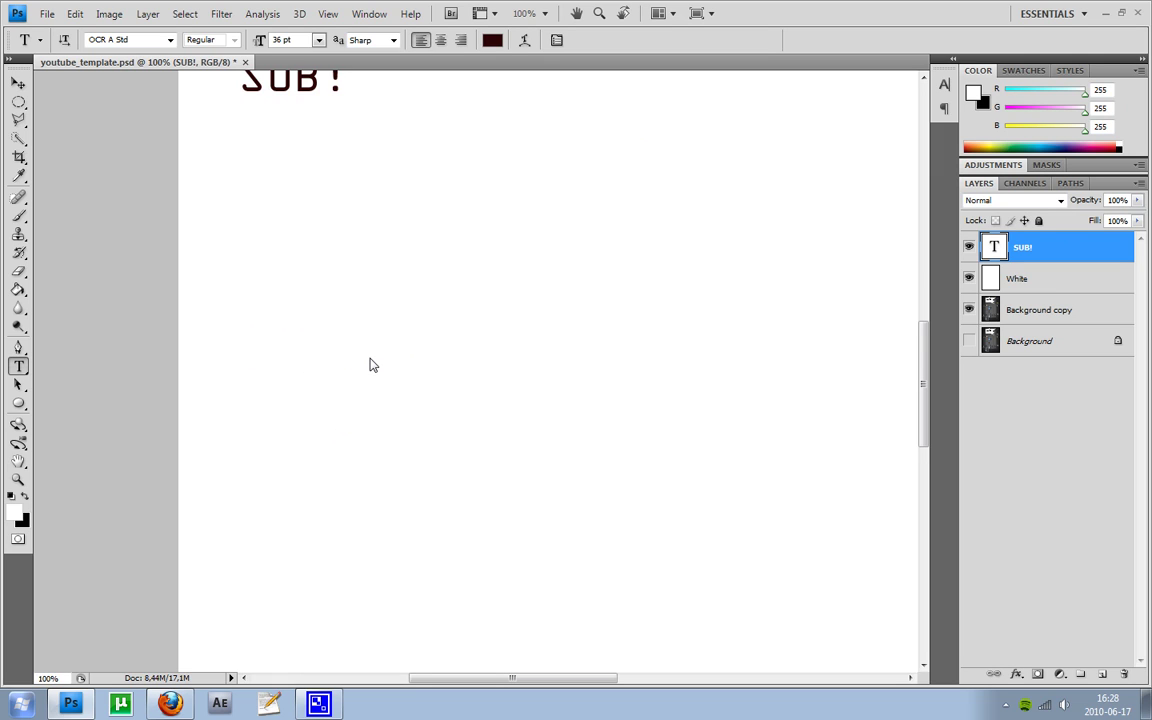
scroll(369, 365, "up", 6)
scroll(383, 362, "down", 1)
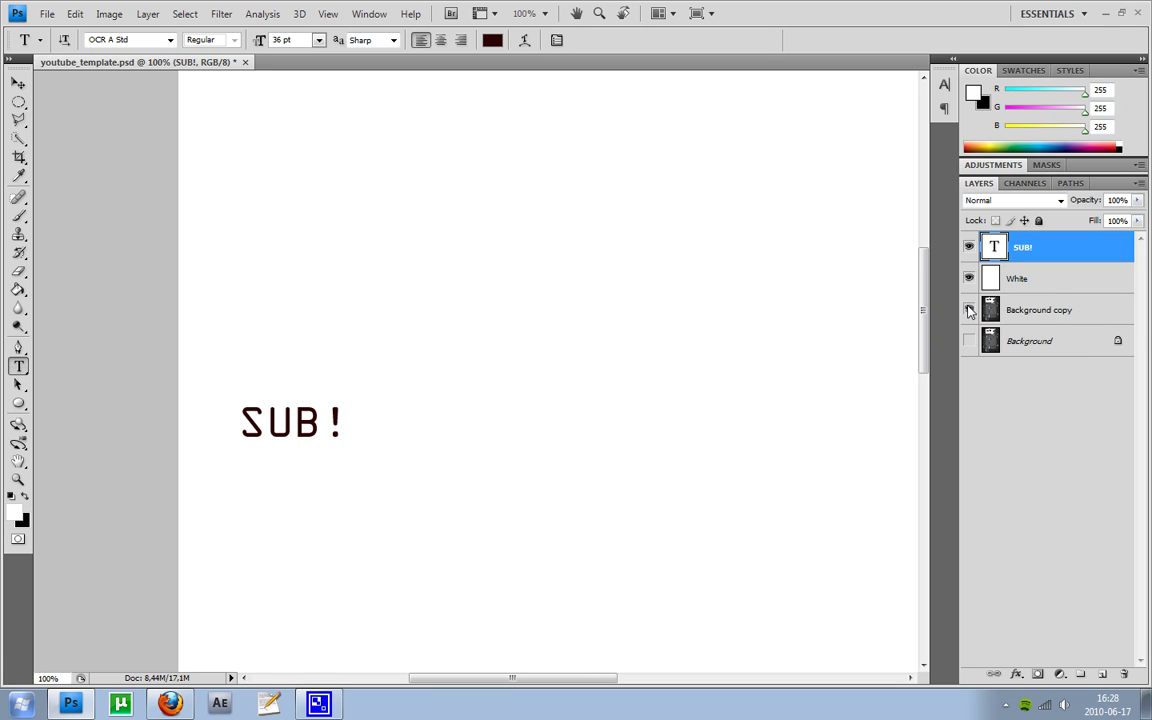
left_click(1033, 312)
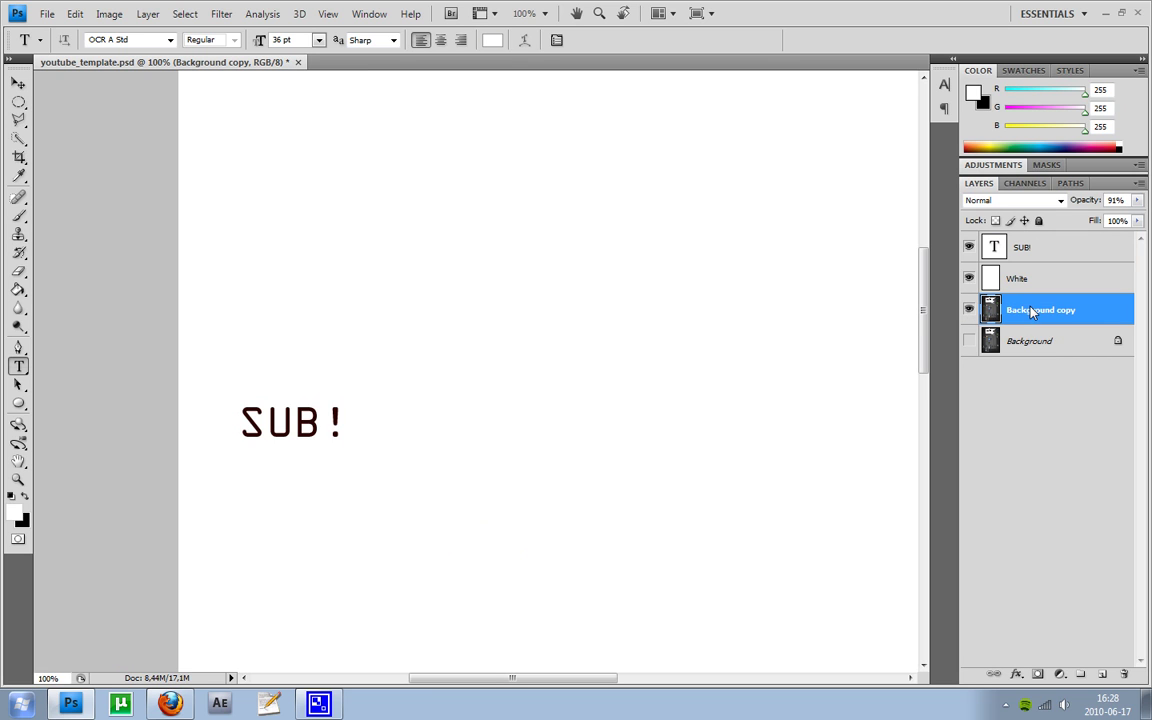
left_click(969, 279)
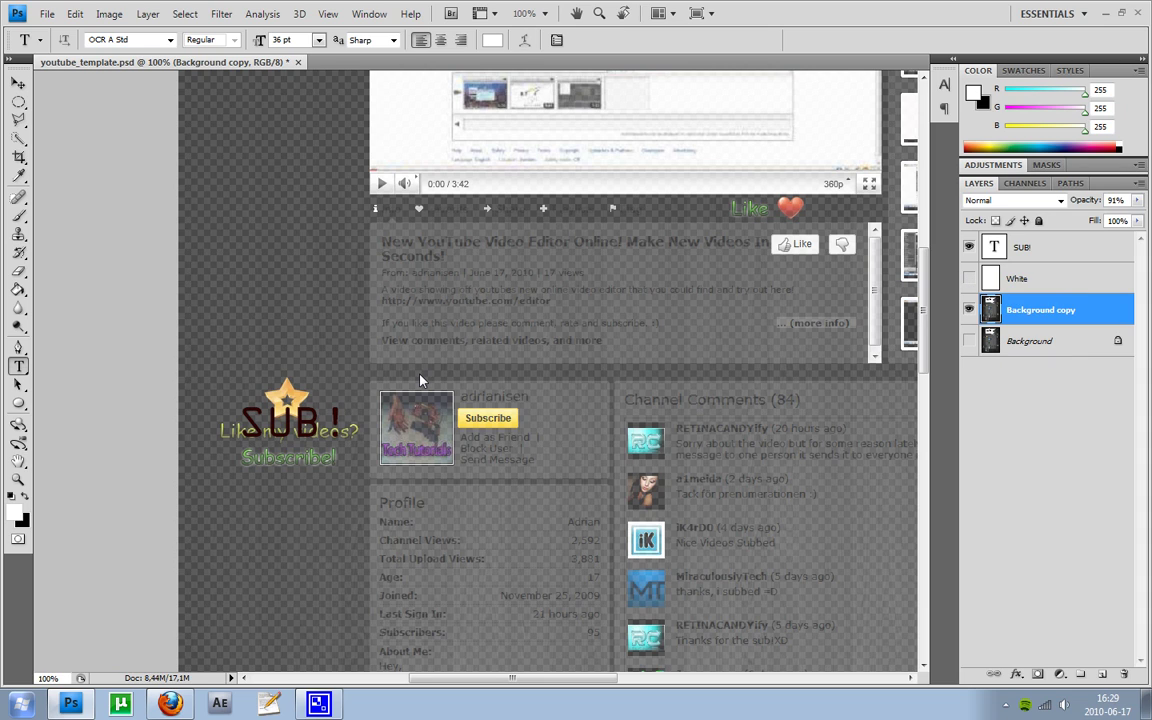
left_click(969, 310)
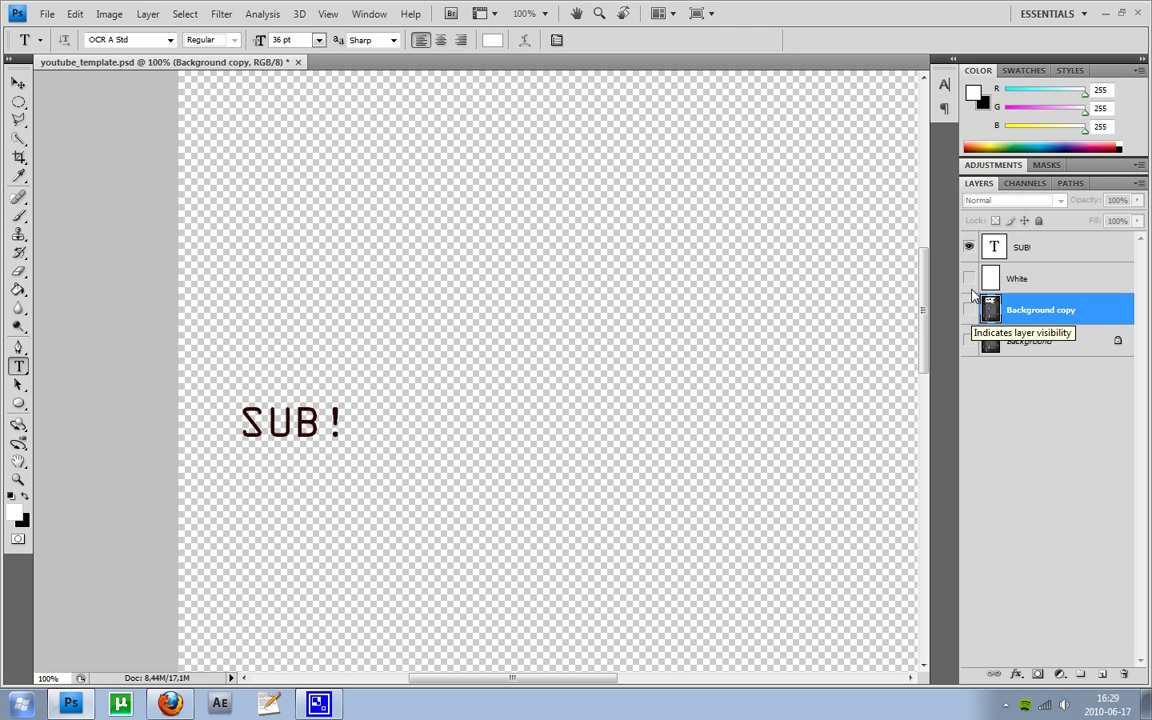
left_click(969, 279)
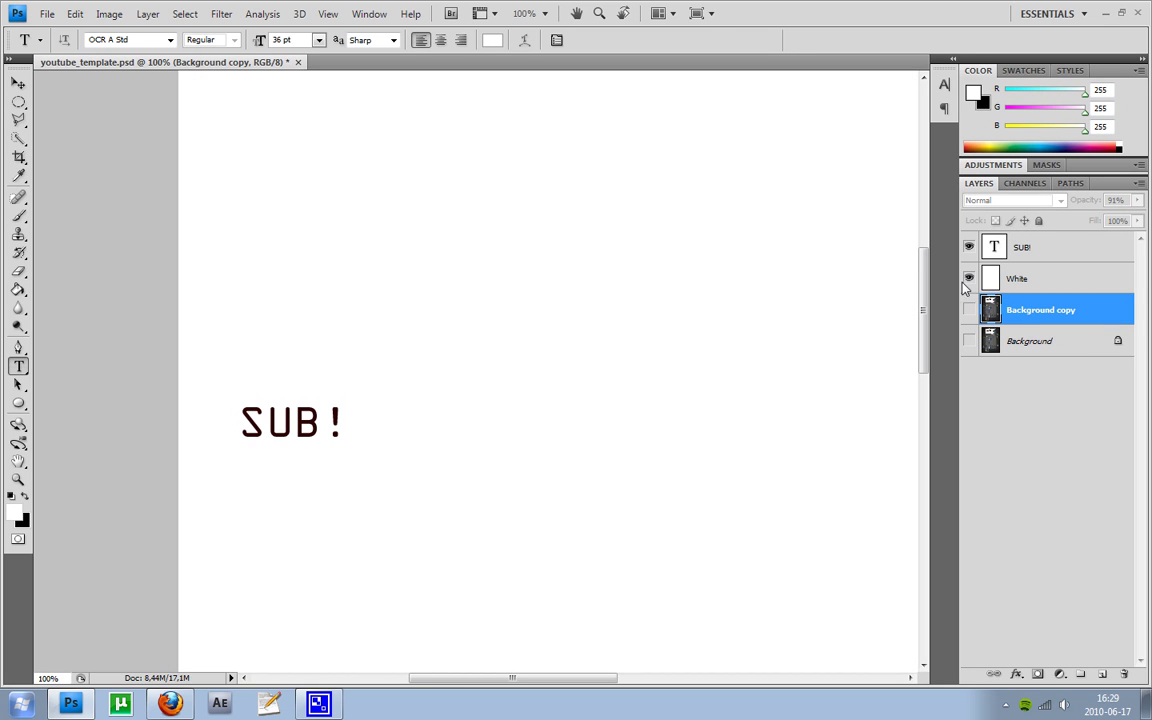
In Save As, choose JPEG format and rename the file to youtube_background.jpg.
left_click(47, 14)
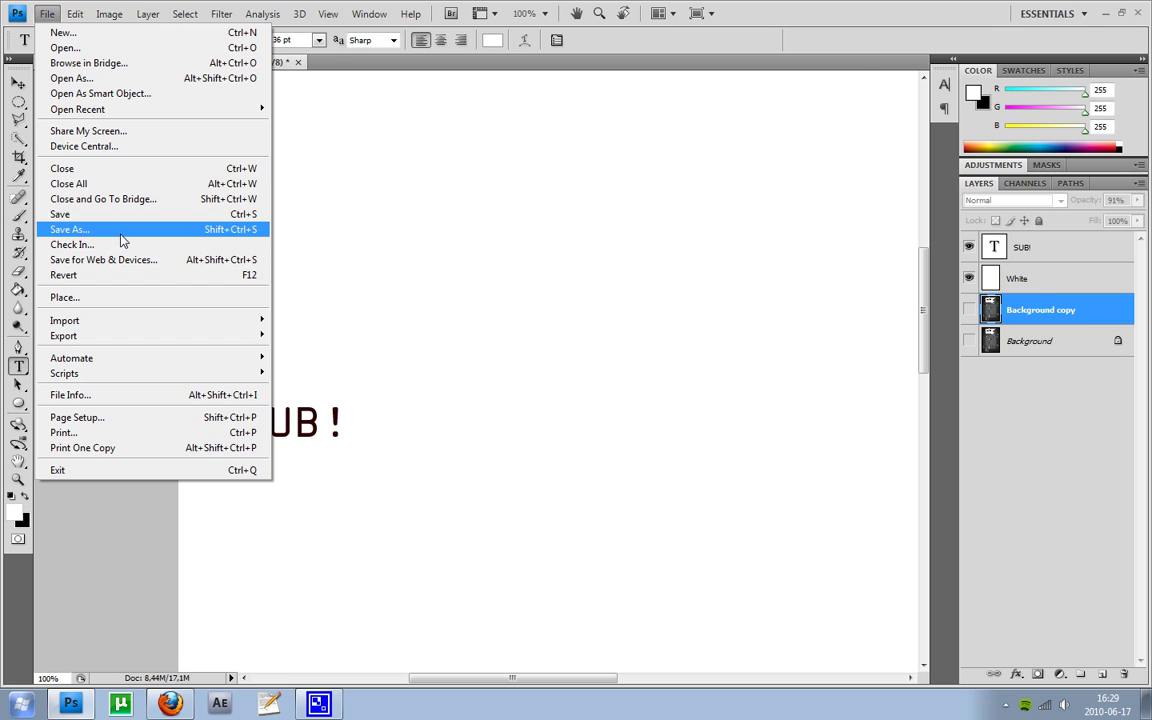
left_click(120, 232)
left_click(665, 372)
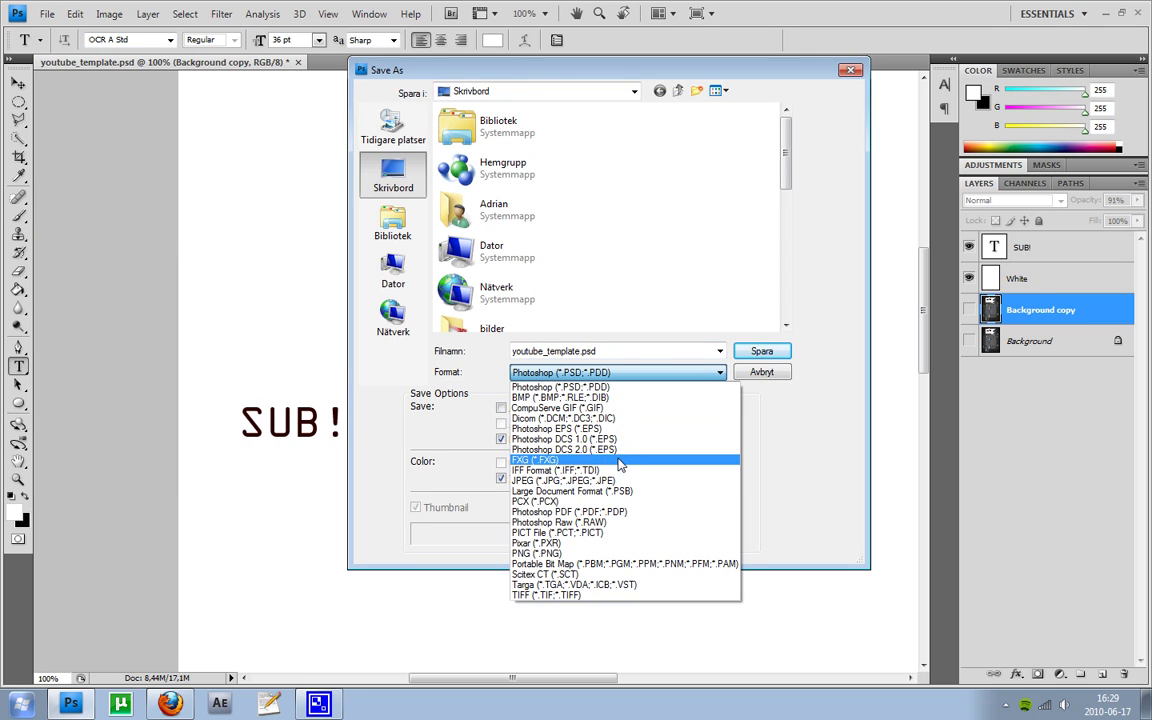
left_click(617, 480)
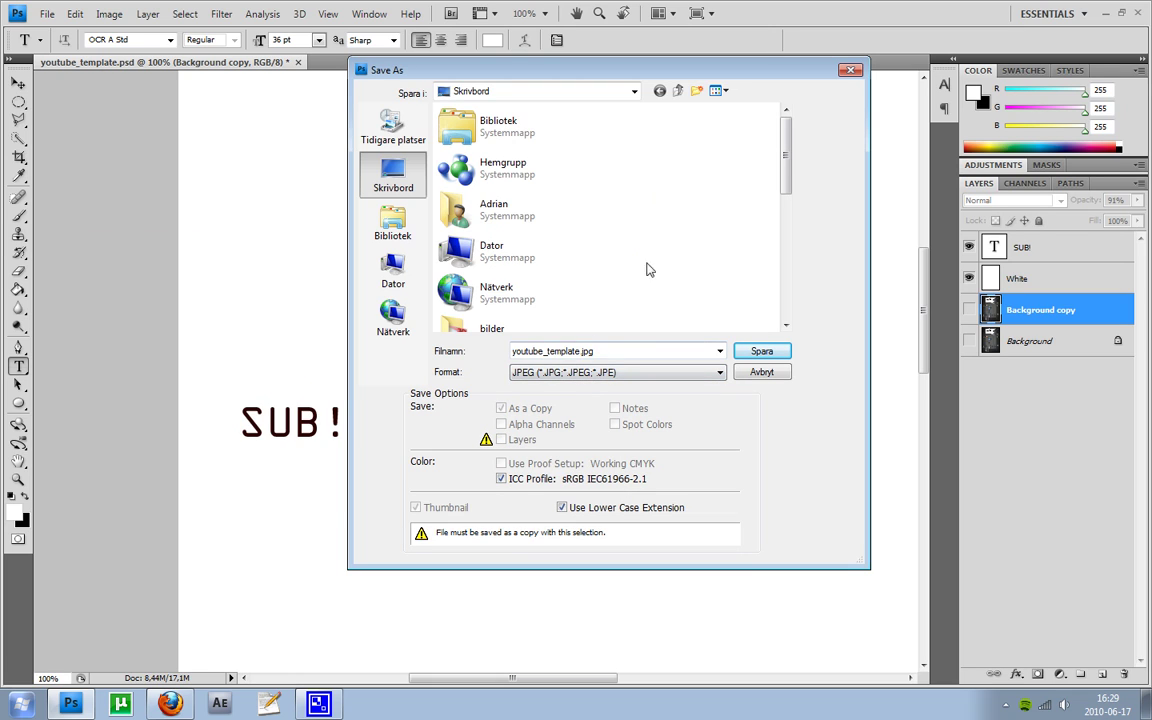
double_click(580, 351)
left_click(586, 351)
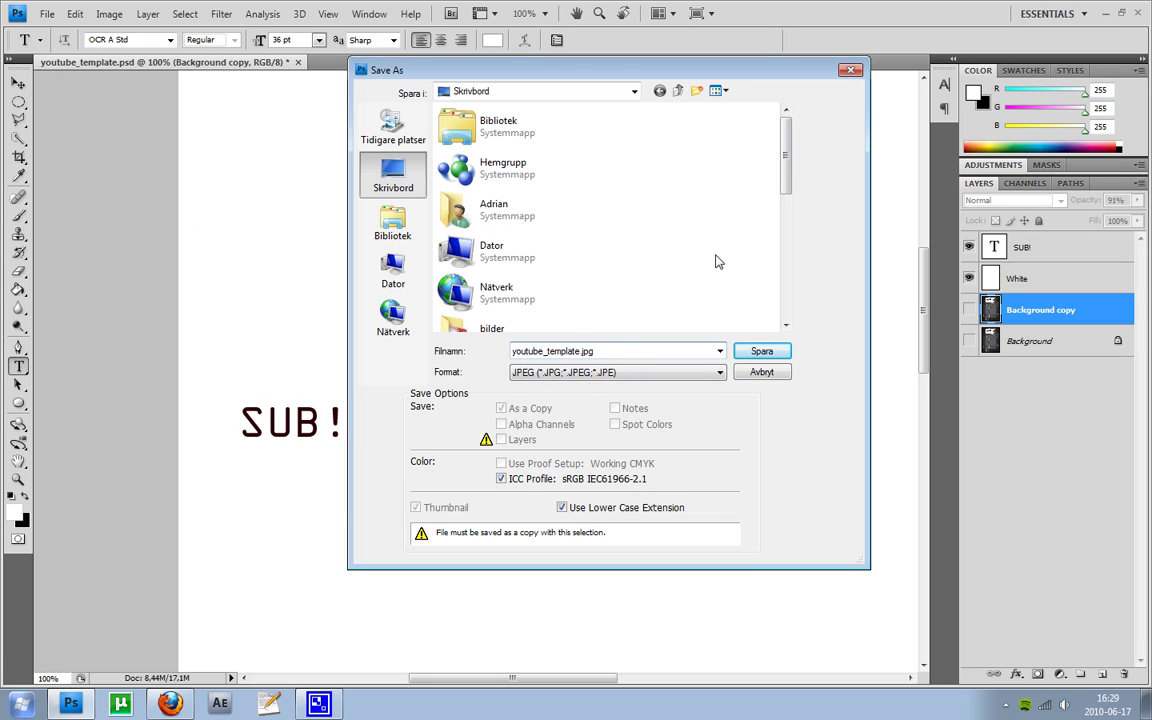
key("BackSpace")
key("BackSpace")
key("BackSpace")
key("BackSpace")
key("BackSpace")
key("BackSpace")
key("BackSpace")
key("BackSpace")
type("background")
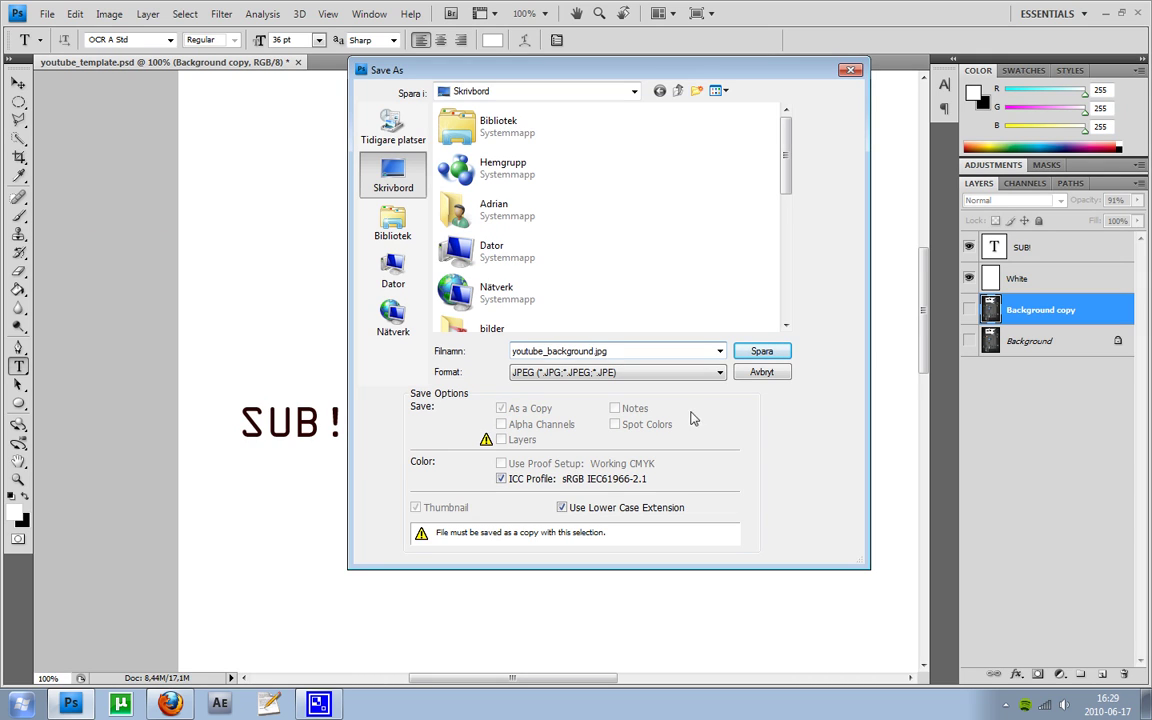